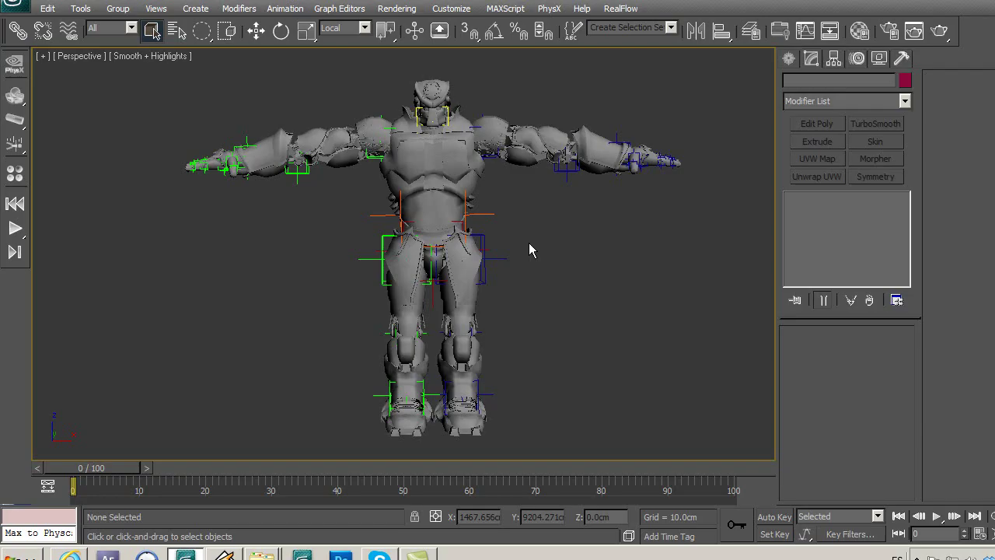
Step: Orbit, pan and zoom around the robot to frame its legs and feet
scroll(534, 249, up, 3)
mouse_move(551, 204)
middle_down()
mouse_move(539, 275)
mouse_move(599, 215)
middle_up()
scroll(590, 288, down, 1)
scroll(591, 283, down, 3)
mouse_move(591, 283)
middle_down()
mouse_move(545, 237)
mouse_move(551, 227)
middle_up()
scroll(544, 227, up, 2)
mouse_move(572, 309)
middle_down()
mouse_move(562, 274)
mouse_move(491, 287)
mouse_move(585, 265)
mouse_move(578, 238)
mouse_move(580, 284)
mouse_move(553, 284)
mouse_move(557, 226)
mouse_move(552, 278)
mouse_move(499, 300)
mouse_move(527, 273)
mouse_move(539, 282)
mouse_move(525, 297)
mouse_move(560, 295)
mouse_move(545, 294)
middle_up()
scroll(527, 272, up, 3)
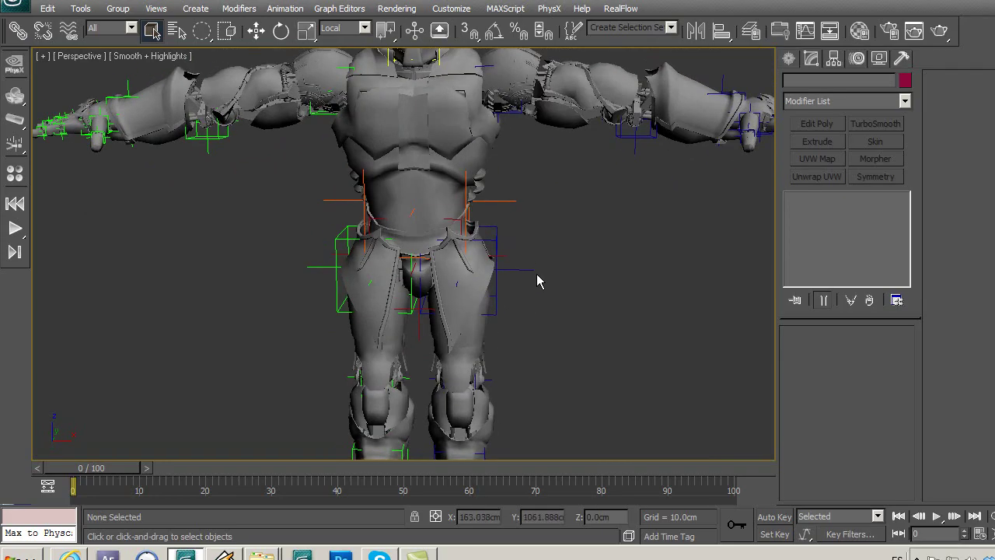
mouse_move(541, 213)
middle_down()
mouse_move(555, 240)
mouse_move(551, 209)
mouse_move(529, 178)
mouse_move(559, 163)
middle_up()
scroll(550, 205, down, 3)
middle_drag(502, 267, 524, 238)
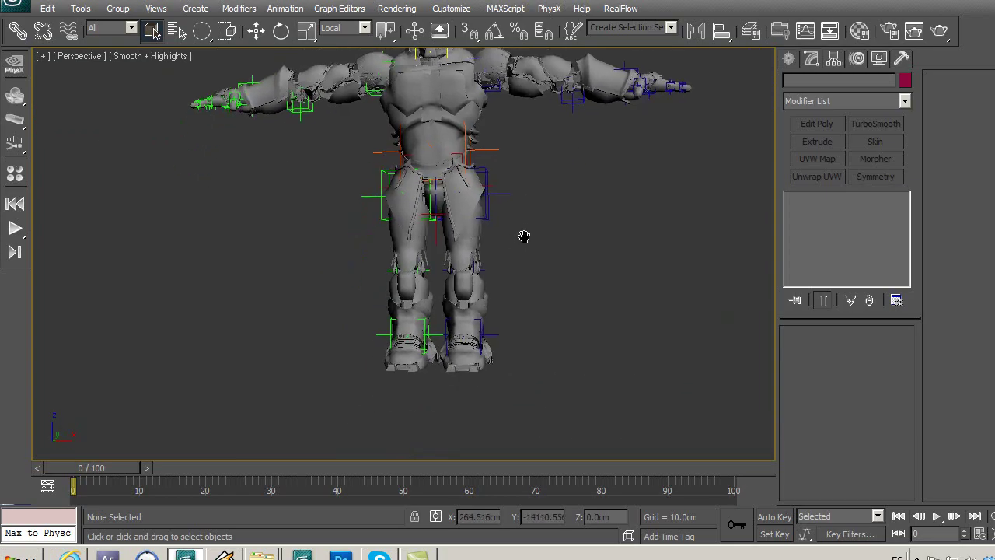
mouse_move(338, 182)
middle_down()
mouse_move(395, 231)
mouse_move(389, 210)
mouse_move(332, 182)
mouse_move(451, 195)
mouse_move(362, 140)
middle_up()
scroll(369, 197, up, 2)
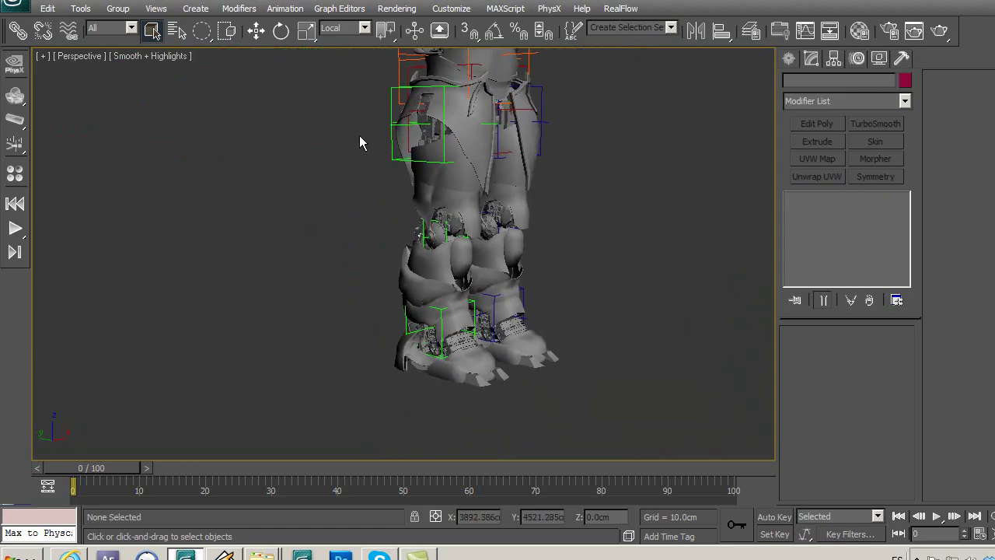
scroll(544, 334, up, 2)
mouse_move(597, 328)
alt+middle_down()
mouse_move(595, 277)
mouse_move(564, 266)
mouse_move(526, 104)
alt+middle_up()
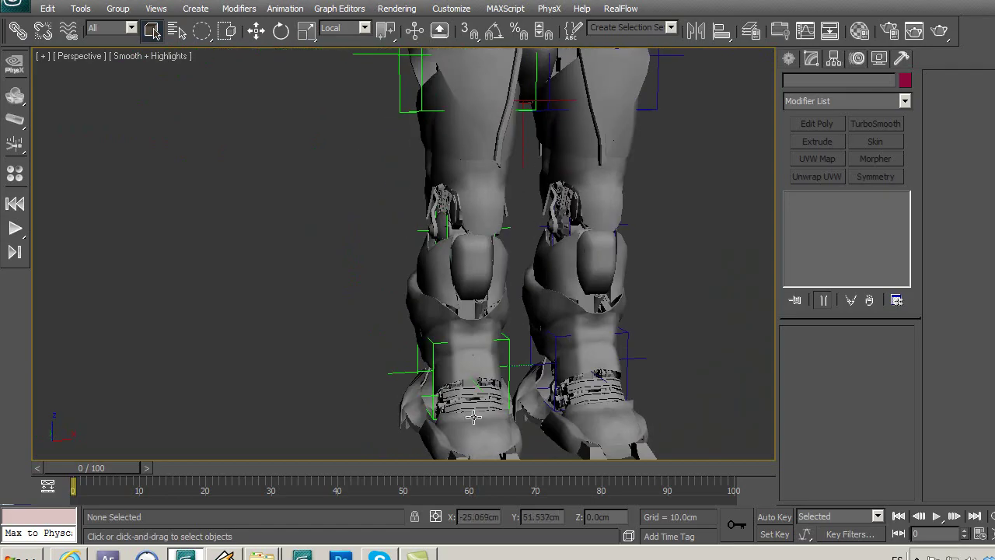
middle_drag(473, 418, 421, 322)
mouse_move(422, 179)
alt+middle_down()
mouse_move(477, 173)
mouse_move(402, 158)
mouse_move(431, 285)
mouse_move(418, 304)
alt+middle_up()
scroll(417, 304, down, 5)
mouse_move(411, 267)
middle_down()
mouse_move(341, 248)
mouse_move(315, 223)
mouse_move(394, 288)
mouse_move(402, 318)
mouse_move(368, 280)
mouse_move(366, 254)
middle_up()
scroll(307, 211, up, 3)
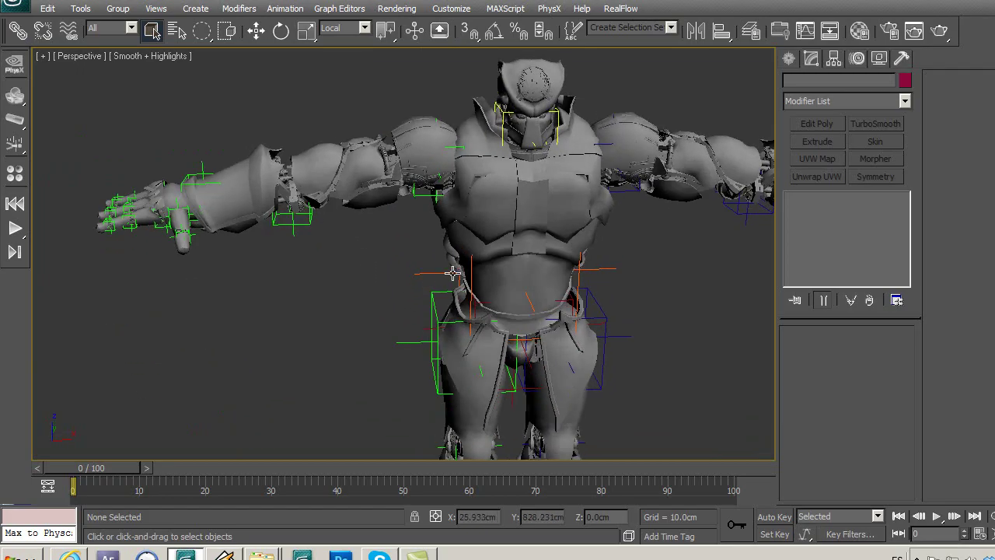
mouse_move(453, 273)
alt+middle_down()
mouse_move(427, 218)
mouse_move(516, 264)
mouse_move(513, 279)
mouse_move(533, 284)
mouse_move(613, 269)
mouse_move(513, 268)
alt+middle_up()
scroll(500, 269, down, 5)
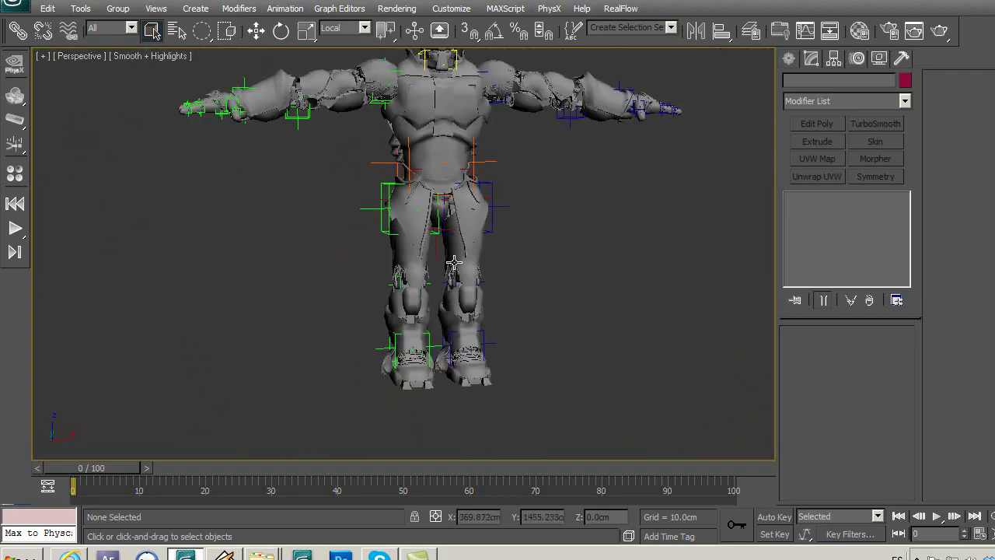
key(shift+z)
Step: Select Point04 with the knee and ankle helpers and isolate them with Alt+Q
click(357, 184)
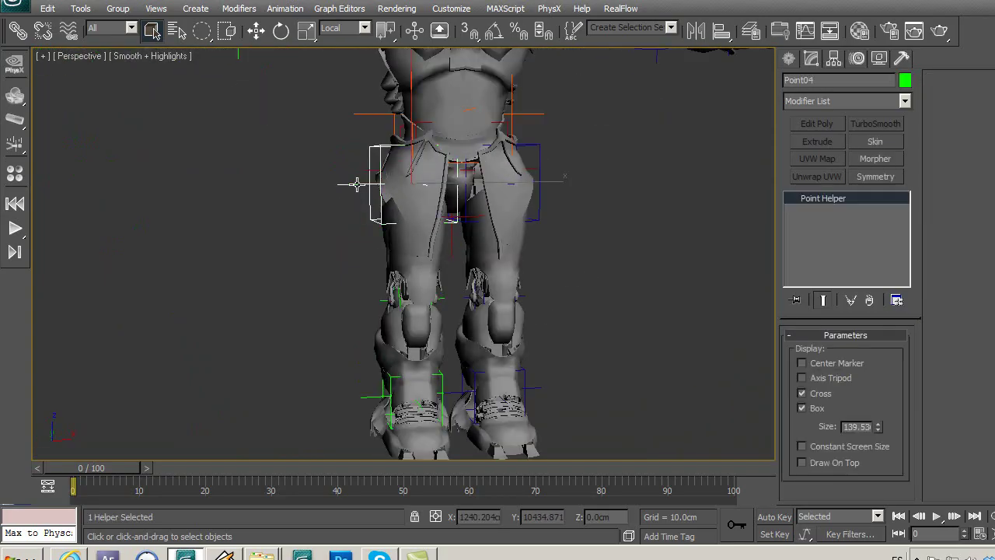
ctrl+click(382, 296)
ctrl+click(373, 396)
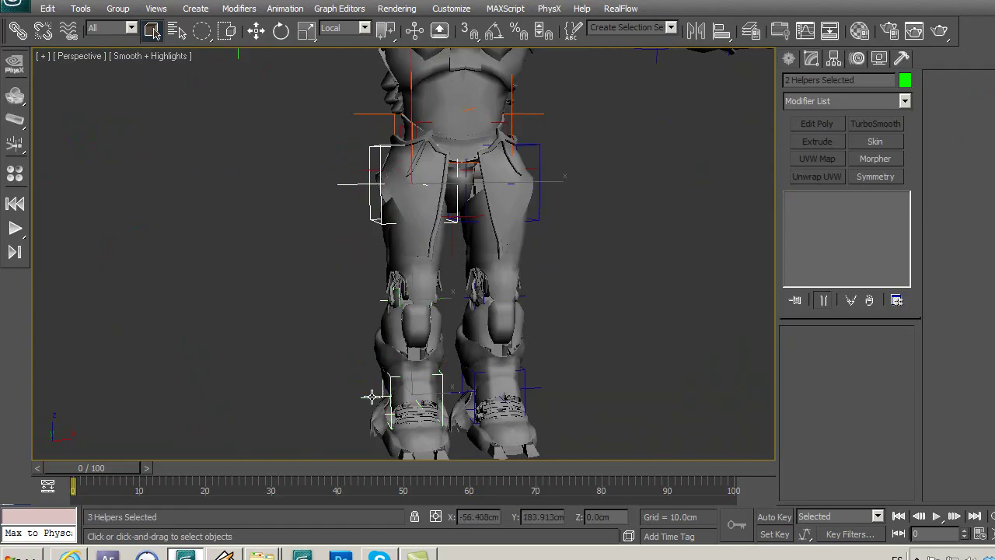
mouse_move(534, 341)
middle_down()
mouse_move(550, 292)
mouse_move(552, 300)
middle_up()
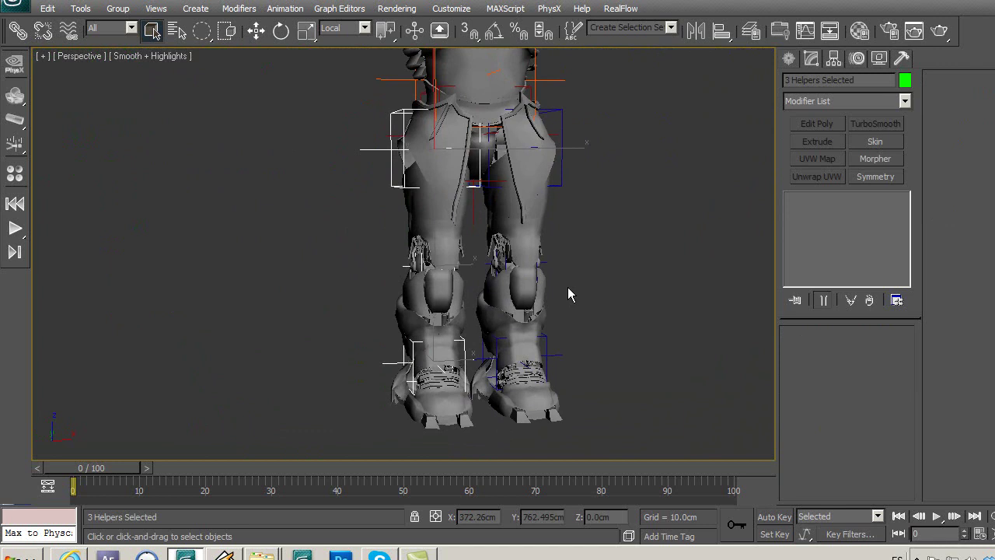
key(alt+q)
middle_drag(521, 235, 540, 240)
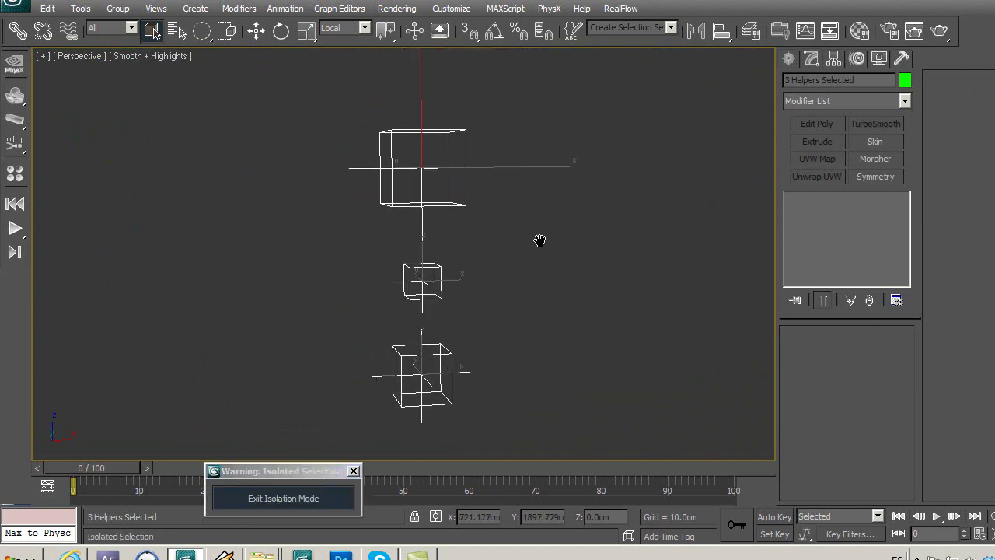
click(528, 295)
mouse_move(468, 306)
alt+middle_down()
mouse_move(520, 304)
mouse_move(508, 303)
alt+middle_up()
Step: Start the Bones tool from Create > Systems
click(788, 58)
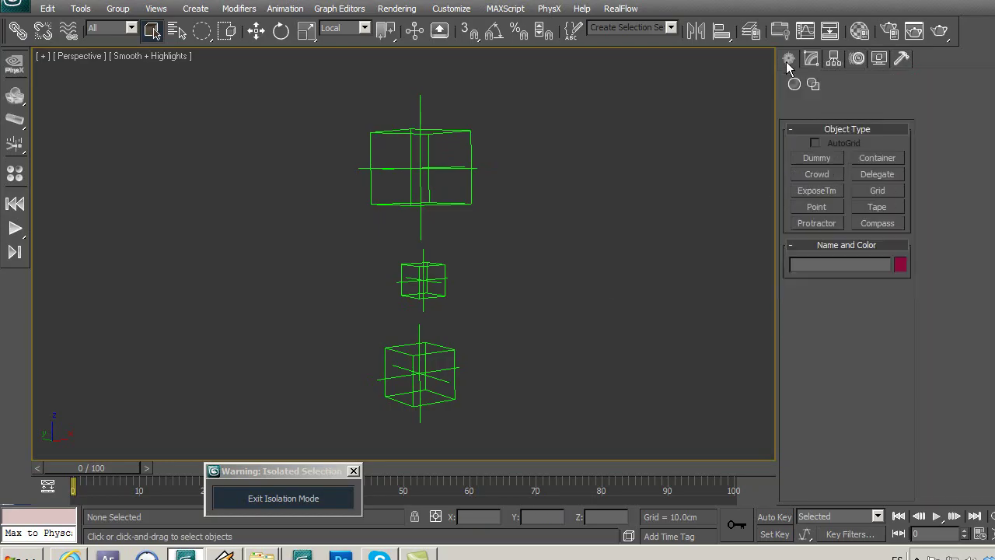
click(907, 84)
click(826, 155)
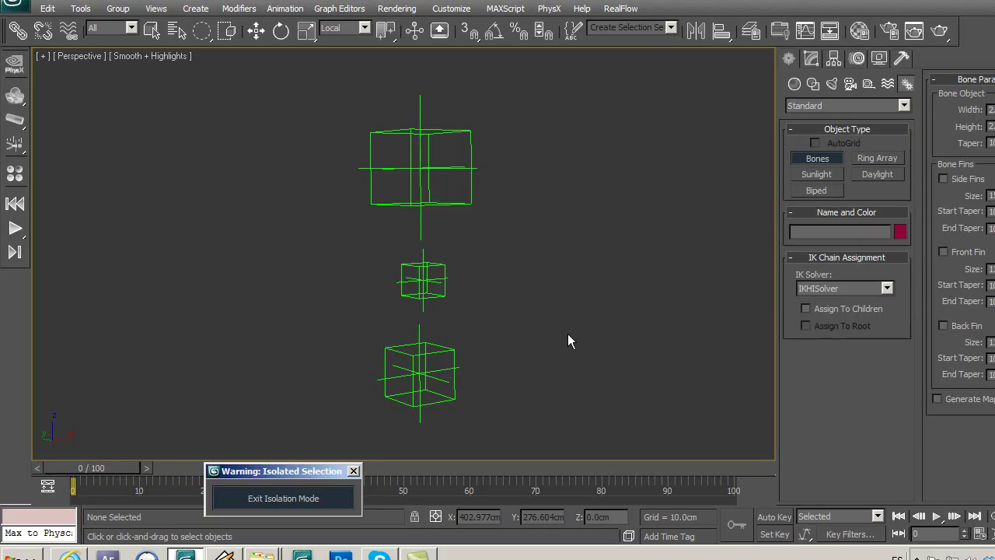
mouse_move(564, 262)
middle_down()
mouse_move(569, 283)
mouse_move(532, 277)
middle_up()
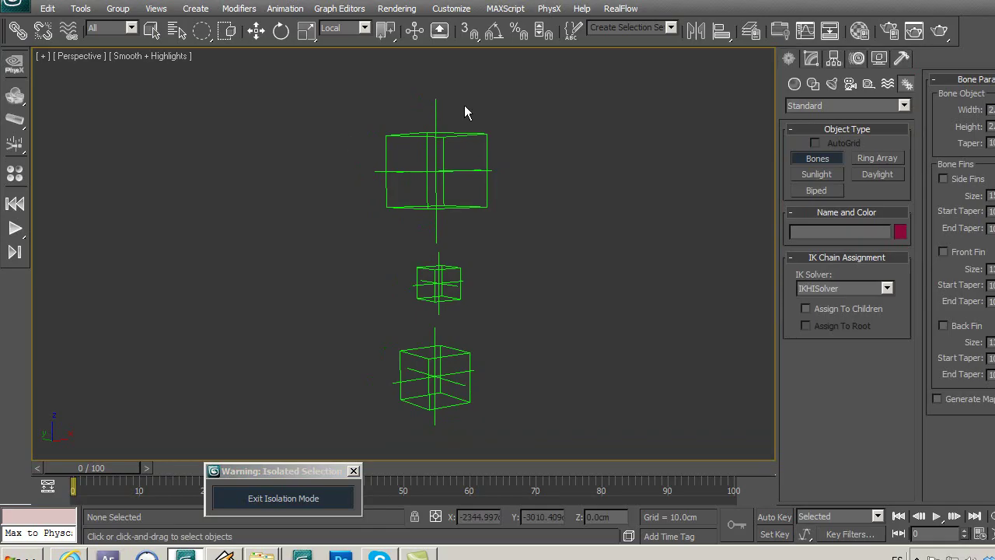
Step: Turn on 3D snaps and set the snap target to Pivot in Grid and Snap Settings
click(471, 36)
right_click(468, 28)
drag(515, 169, 622, 88)
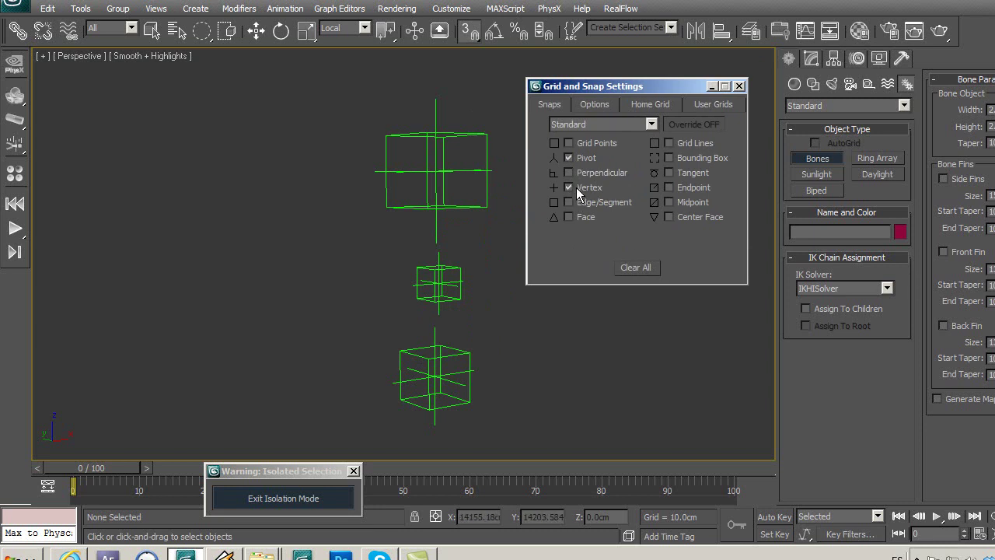
click(739, 87)
mouse_move(497, 266)
middle_down()
mouse_move(496, 220)
mouse_move(550, 239)
middle_up()
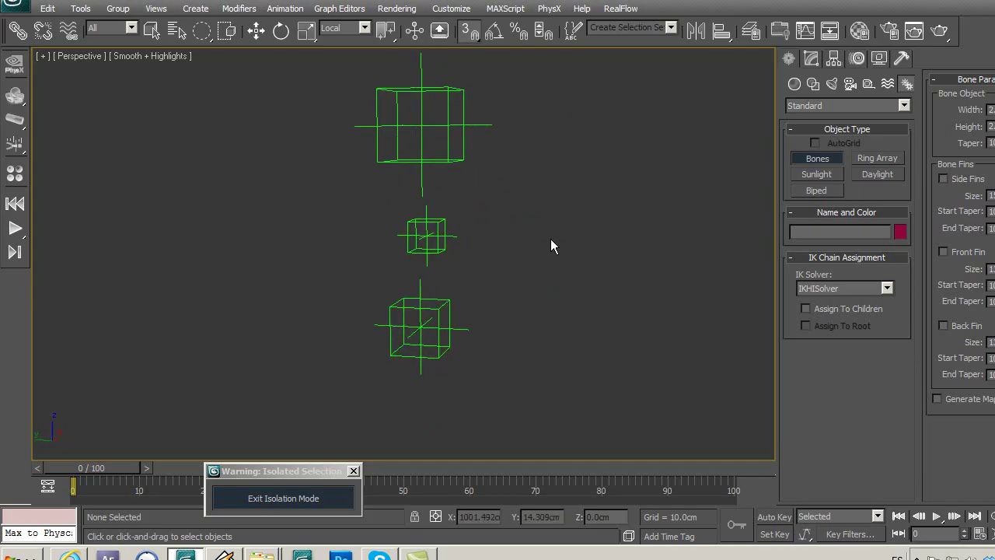
alt+middle_drag(486, 205, 406, 182)
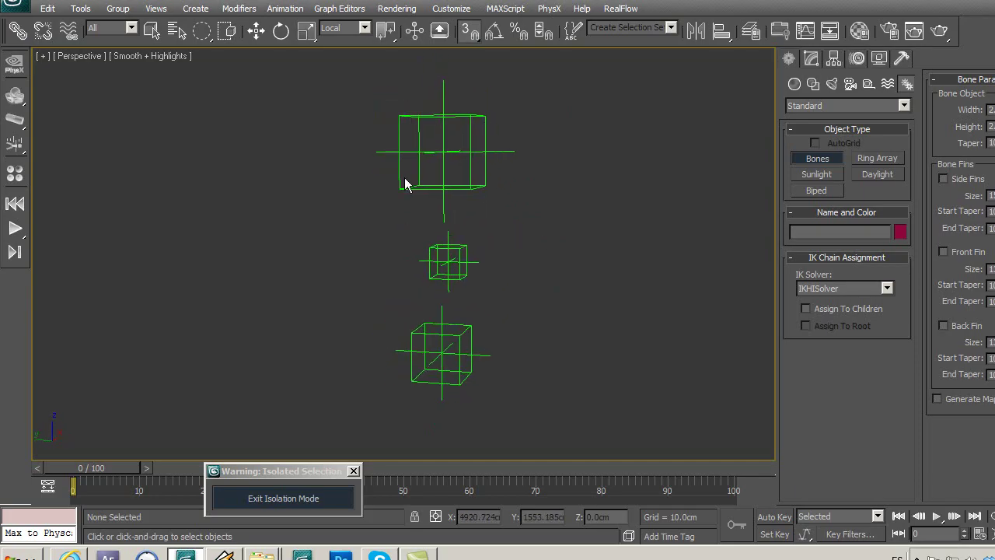
Step: Change the toolbar selection filter from Helpers to Point
click(110, 29)
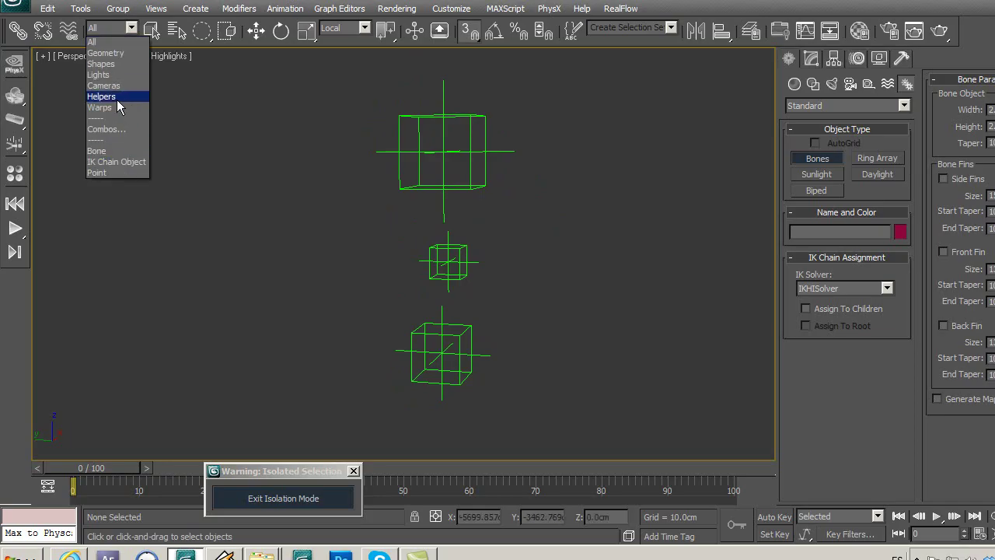
click(117, 99)
click(111, 28)
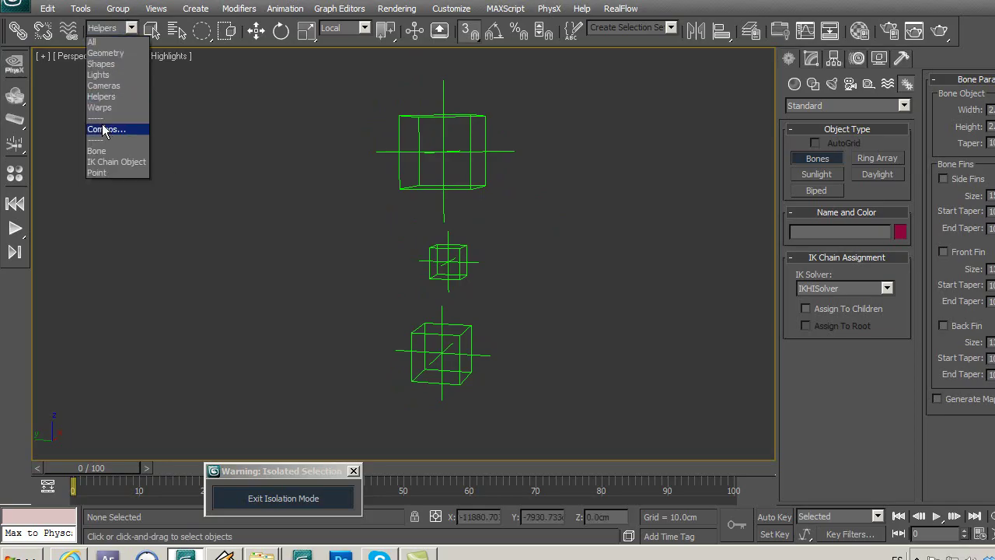
click(109, 176)
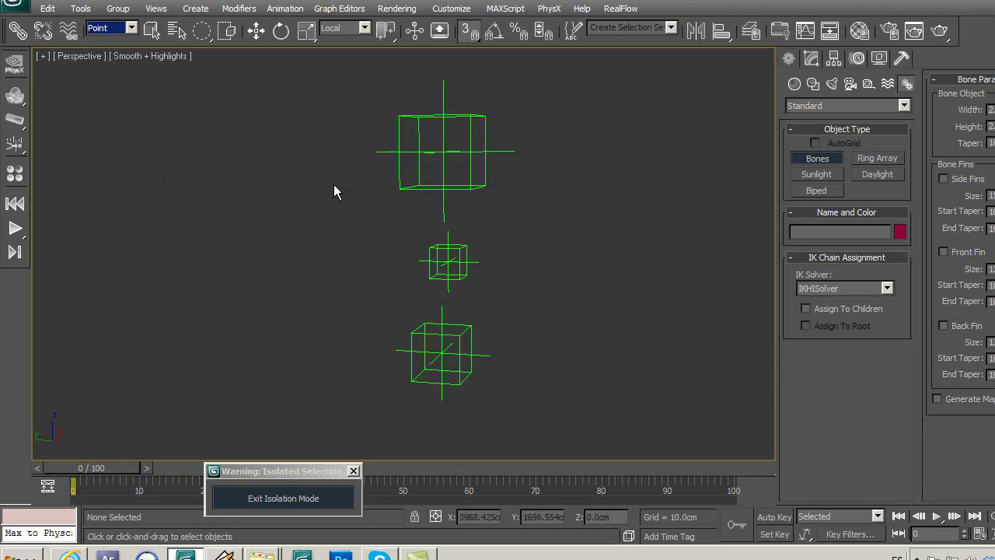
middle_drag(471, 236, 491, 220)
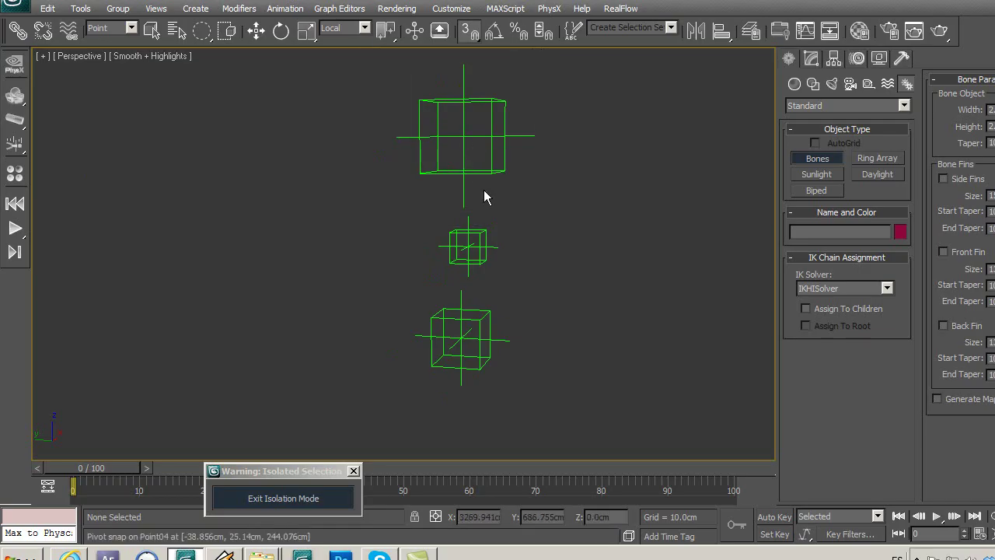
Step: Make two bone starts at the top helper and cancel both
click(464, 138)
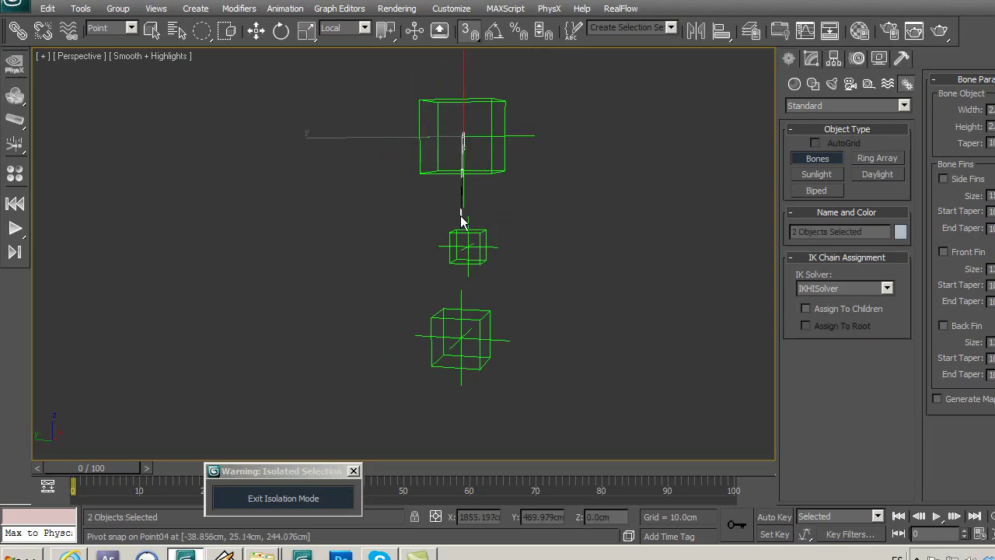
right_click(511, 167)
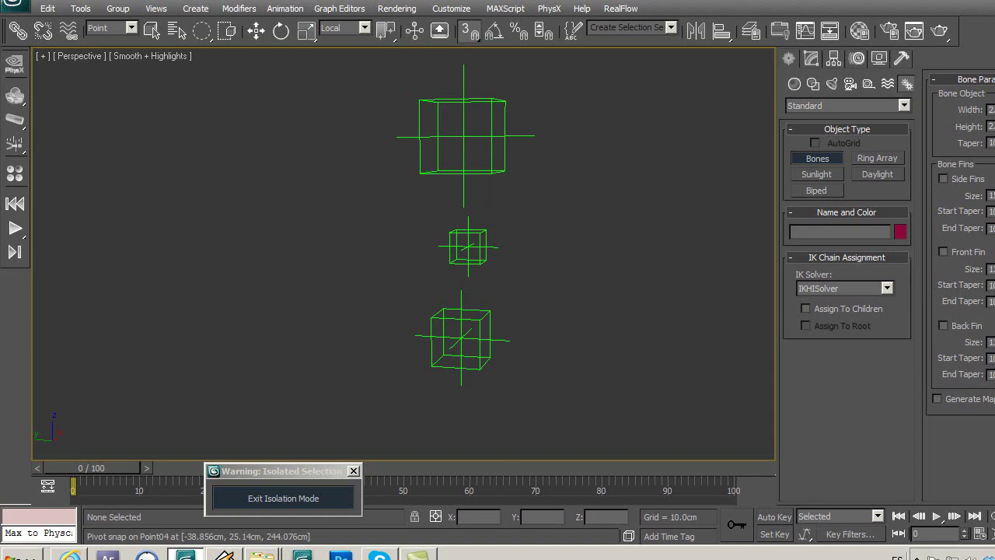
text(1)
click(461, 131)
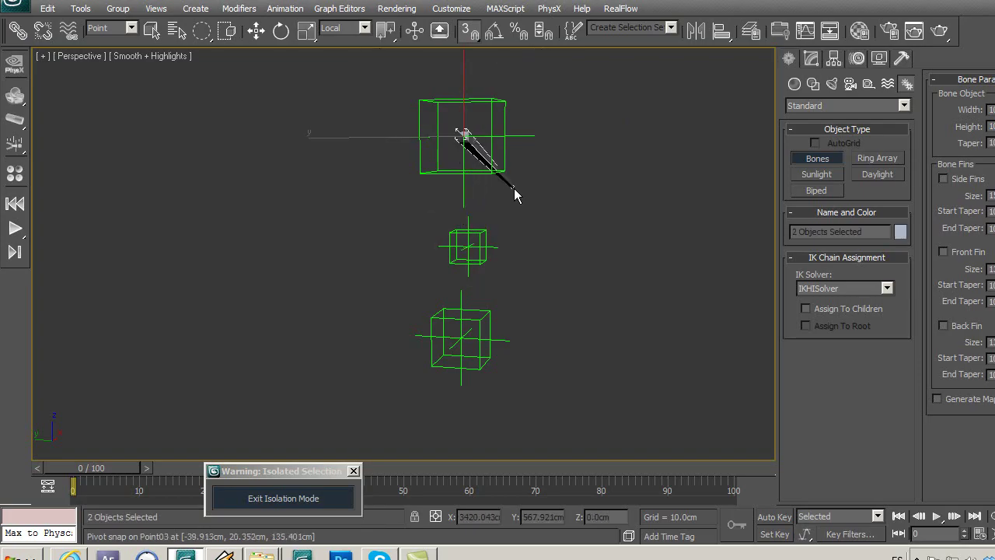
right_click(515, 192)
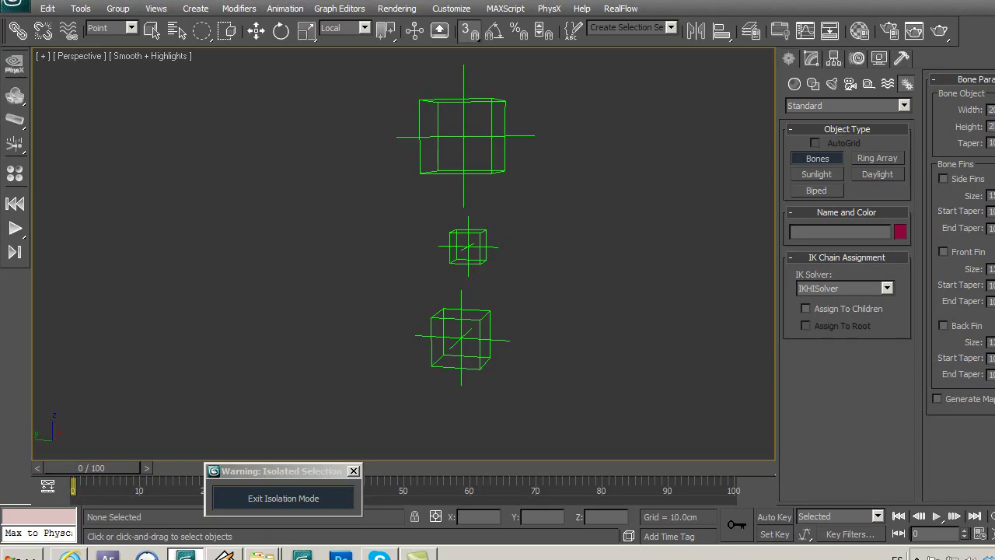
Step: Draw bones from the hip helper through the knee to the ankle, ending in Bone03
click(464, 133)
click(472, 251)
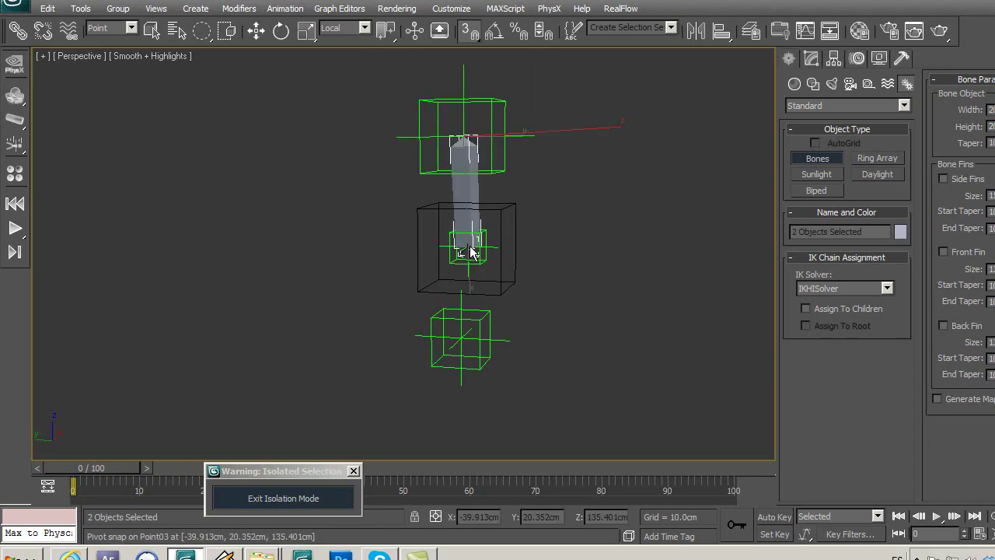
click(465, 342)
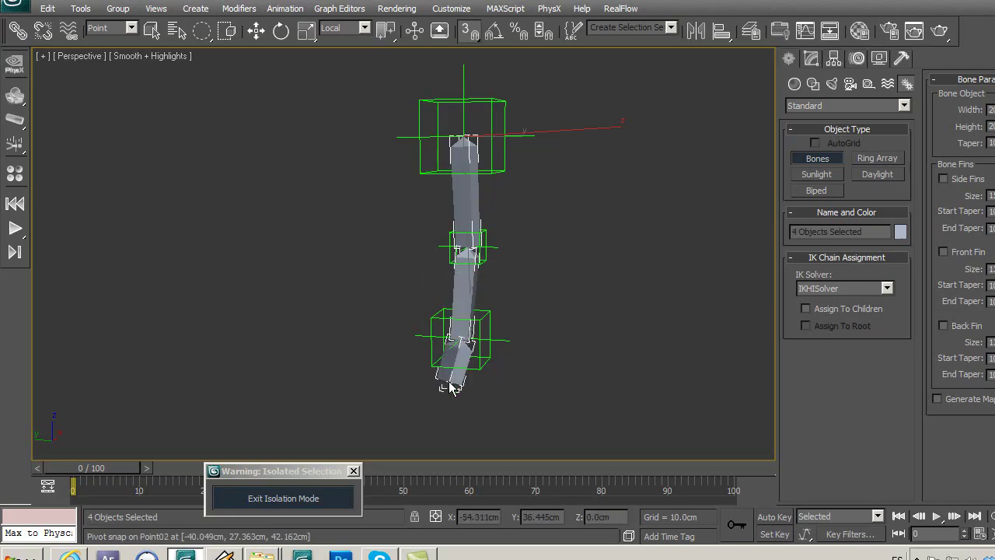
right_click(488, 373)
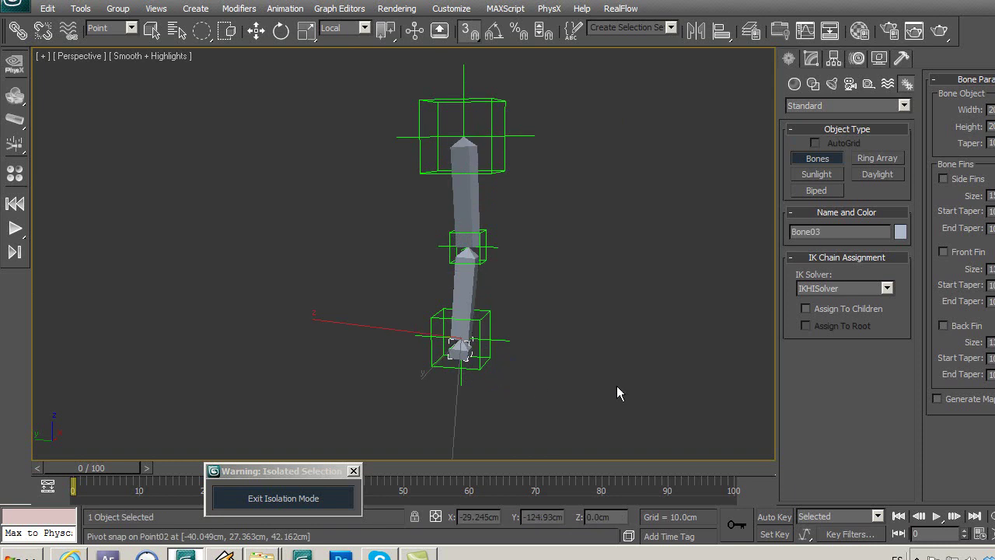
mouse_move(568, 276)
alt+middle_down()
mouse_move(582, 295)
mouse_move(614, 269)
alt+middle_up()
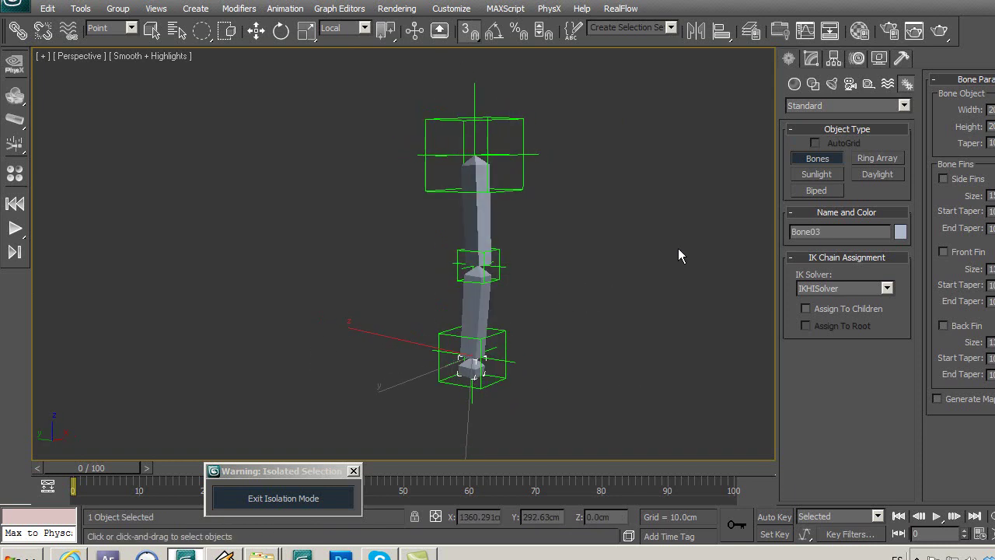
click(255, 31)
Step: Deselect the bone, exit isolation mode and frame the whole robot
click(283, 192)
click(345, 497)
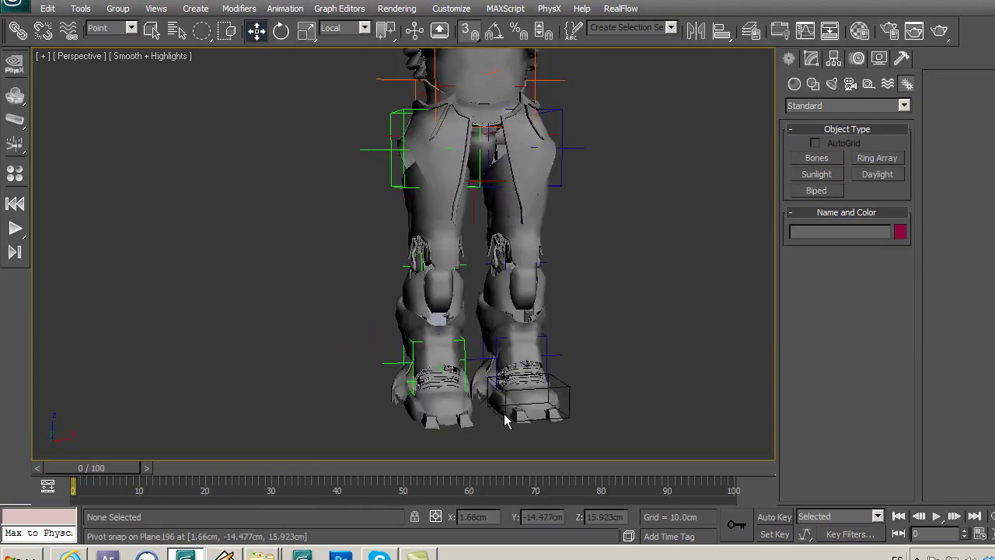
mouse_move(464, 419)
alt+middle_down()
mouse_move(513, 426)
mouse_move(429, 394)
alt+middle_up()
key(z)
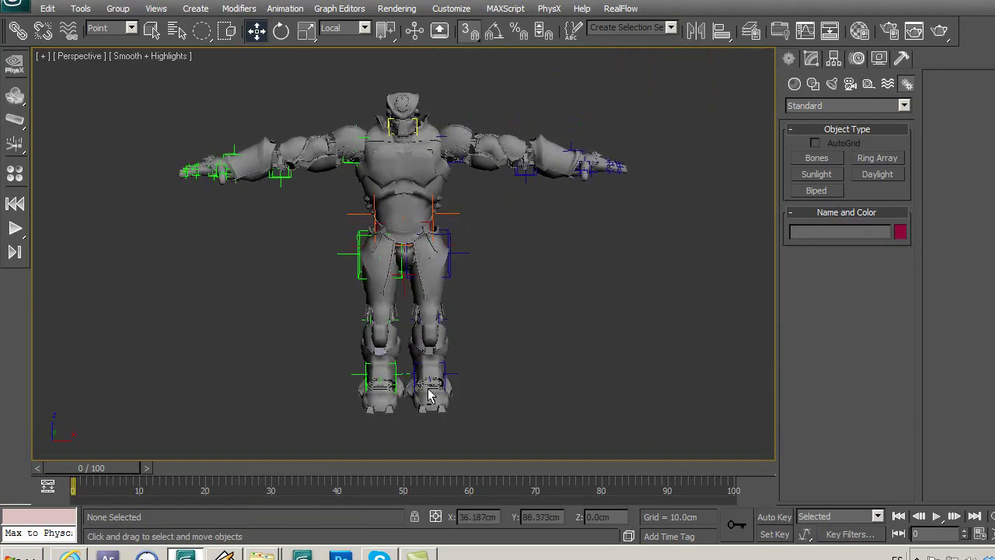
scroll(511, 362, up, 3)
scroll(532, 323, down, 3)
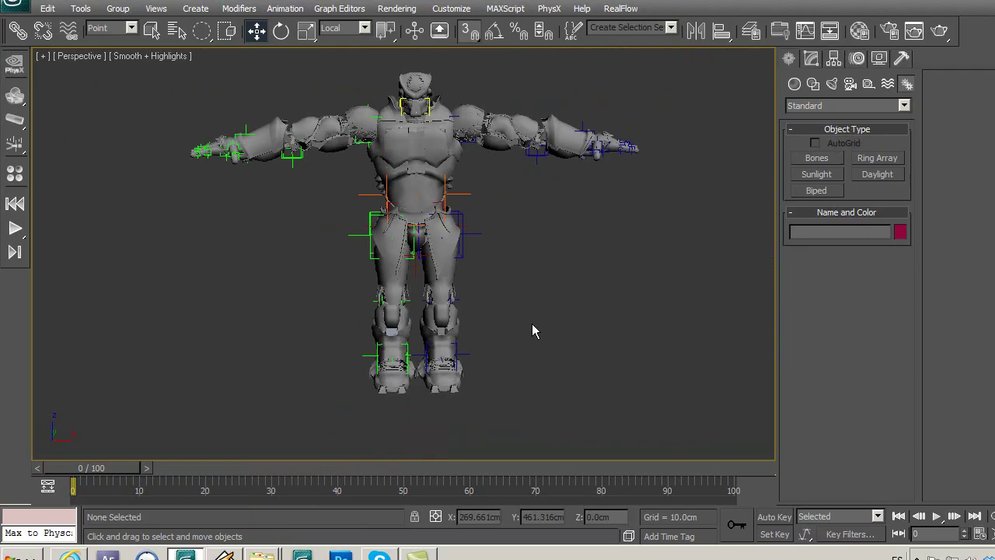
Step: Hide the geometry with Shift+G so only helpers and leg bones remain
key(shift+g)
mouse_move(532, 323)
middle_down()
mouse_move(534, 301)
mouse_move(569, 285)
mouse_move(488, 279)
mouse_move(554, 259)
middle_up()
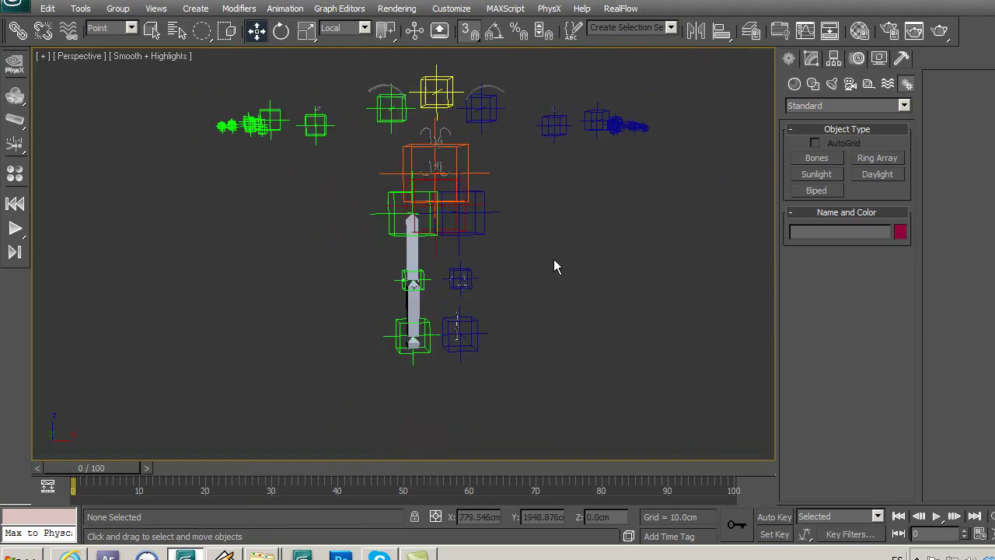
scroll(540, 265, up, 2)
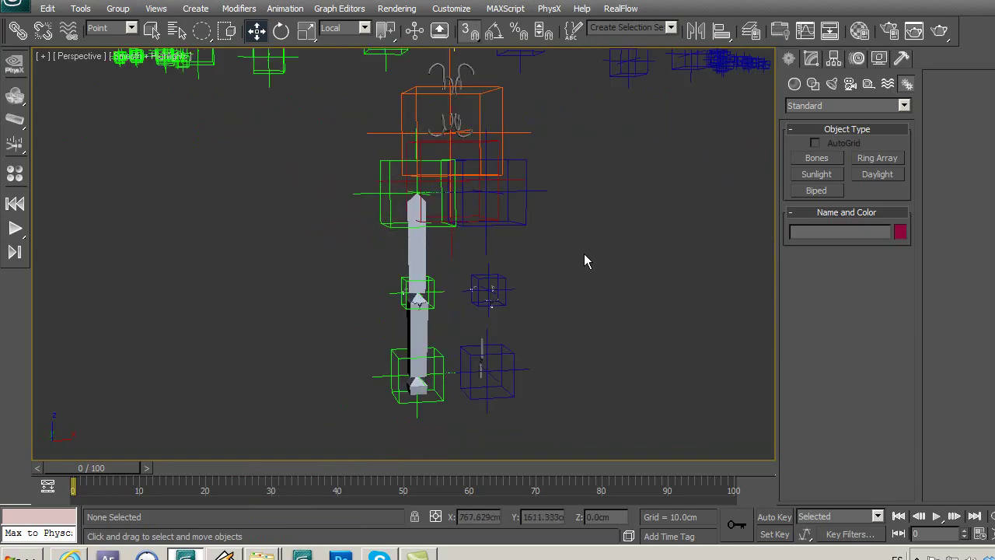
scroll(583, 254, up, 2)
alt+middle_drag(578, 266, 503, 245)
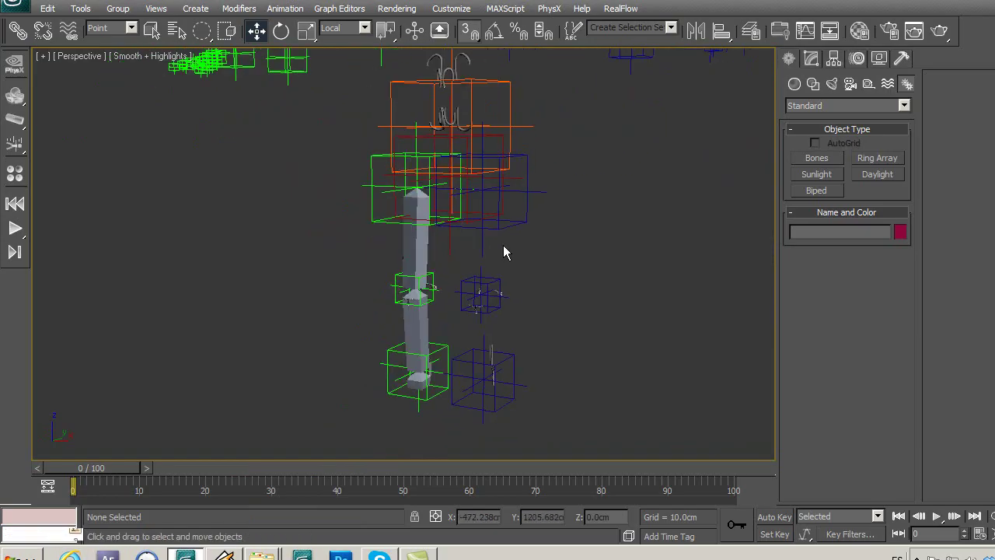
mouse_move(593, 305)
alt+middle_down()
mouse_move(557, 271)
mouse_move(569, 327)
mouse_move(530, 295)
mouse_move(559, 316)
alt+middle_up()
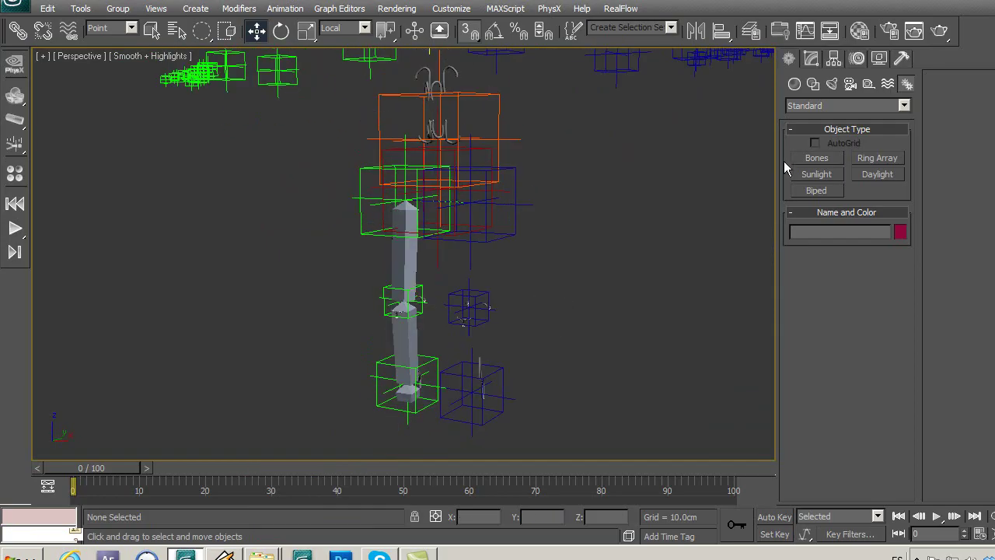
Step: Start a bone, then cancel it and return to the Move tool
click(816, 158)
middle_drag(508, 244, 522, 182)
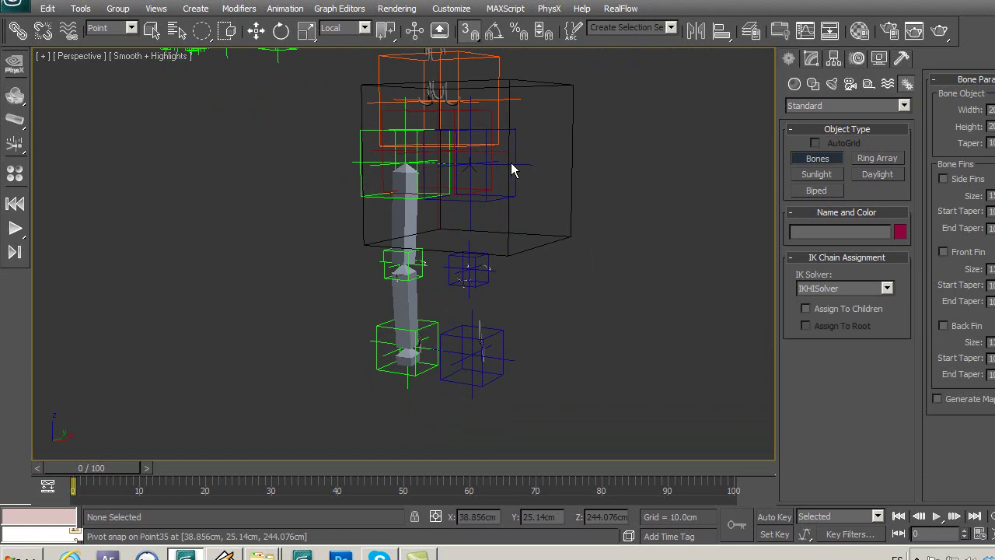
click(512, 170)
right_click(544, 195)
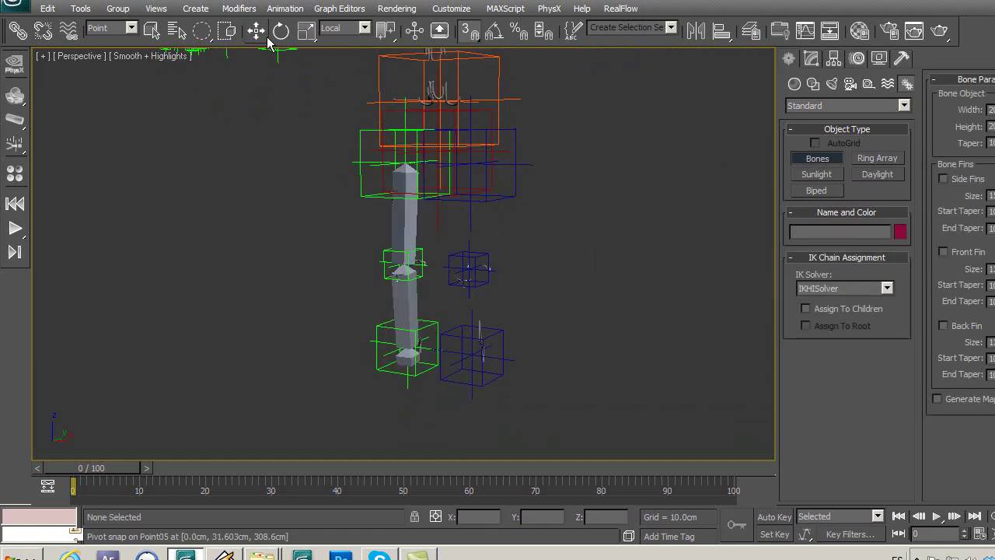
click(256, 31)
Step: Select the three blue right-leg helpers and isolate them with Alt+Q
click(517, 179)
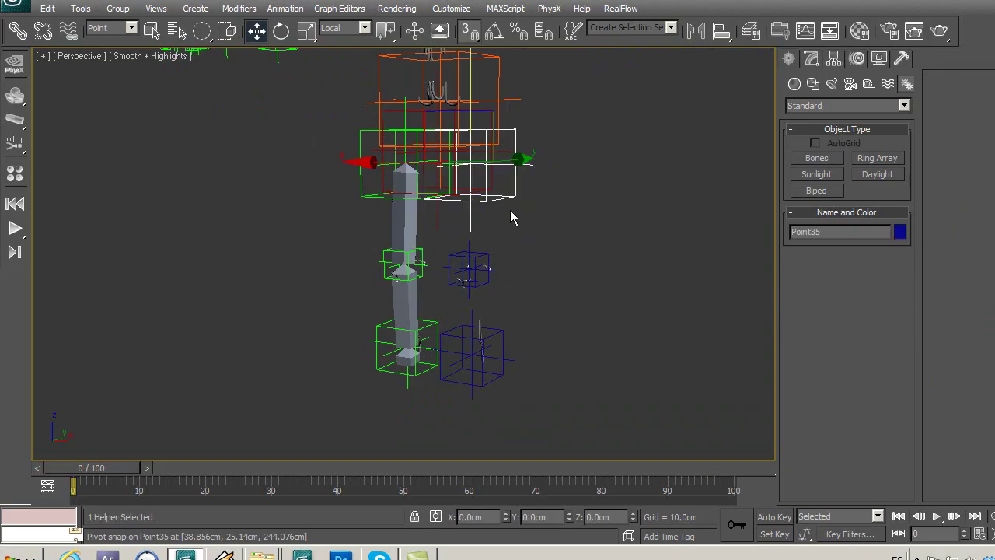
ctrl+click(473, 273)
ctrl+click(500, 352)
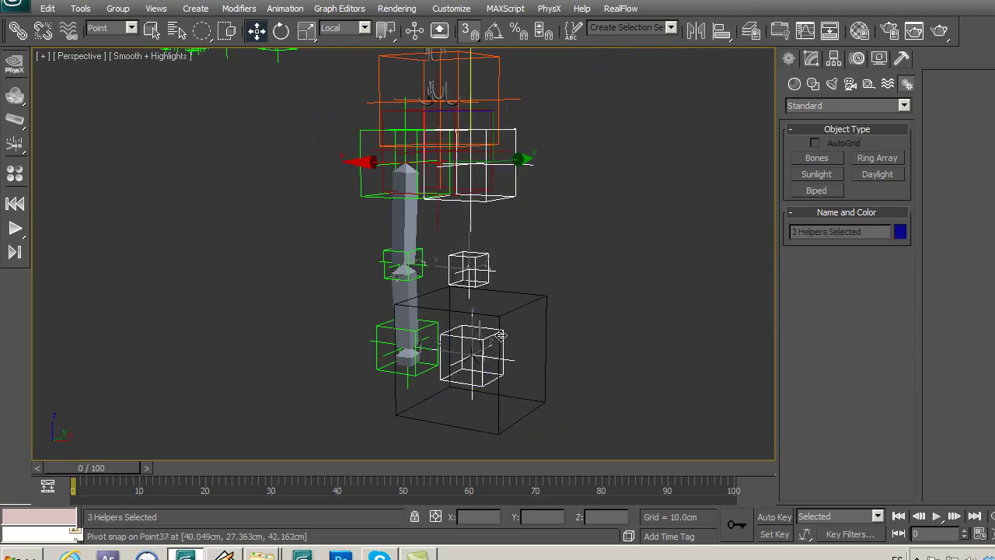
key(alt+q)
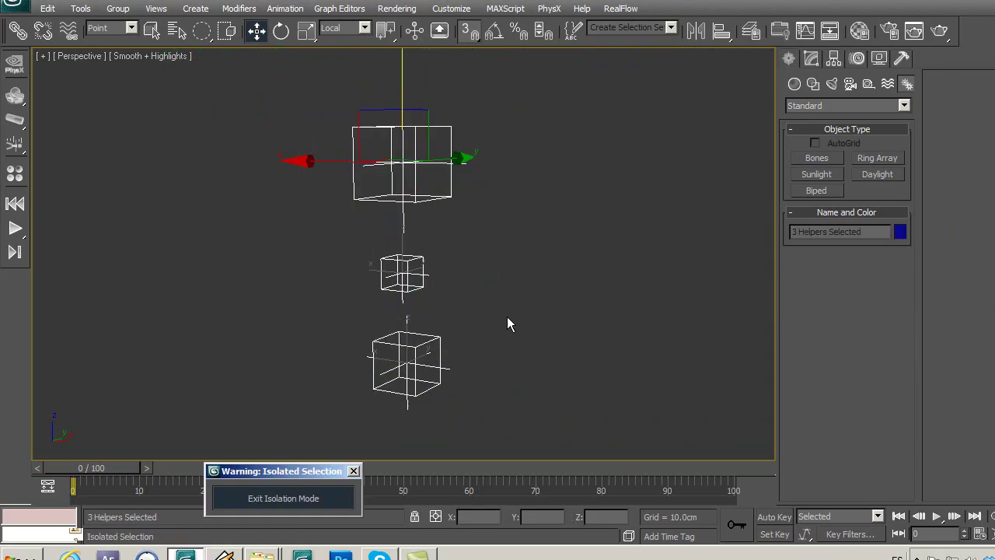
middle_drag(506, 316, 522, 275)
Step: Deselect the helpers, exit isolation mode and zoom back out on the full robot
click(816, 158)
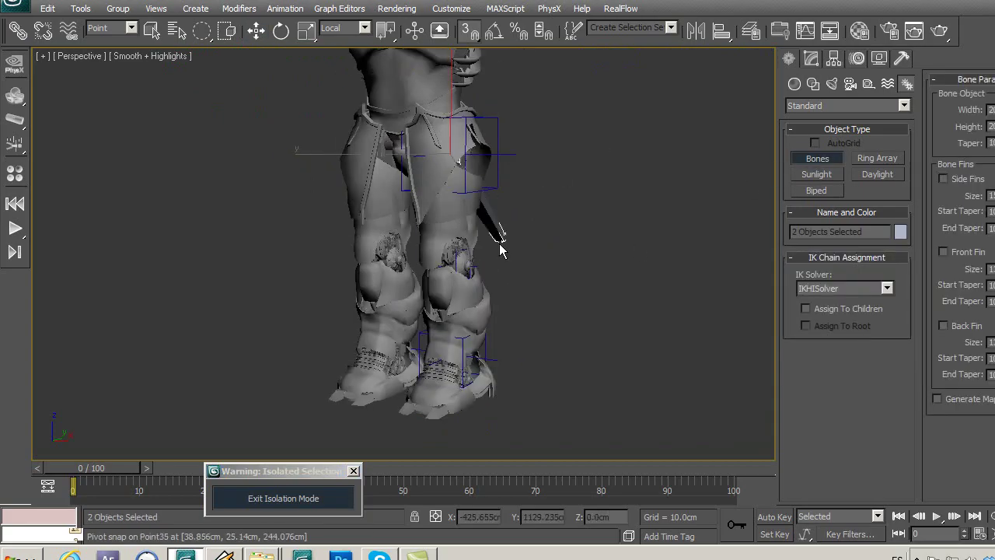
key(w)
click(596, 193)
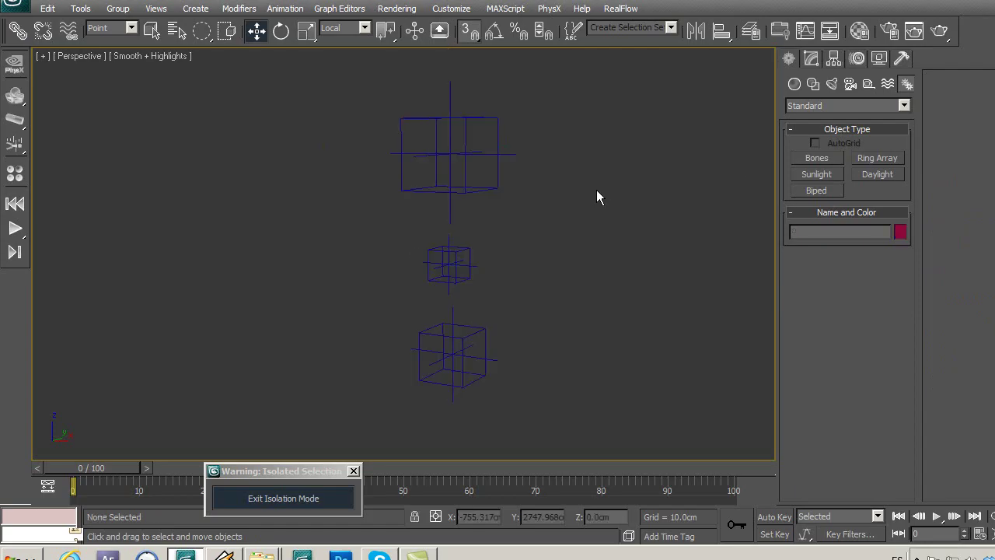
click(354, 472)
mouse_move(576, 292)
middle_down()
mouse_move(576, 339)
mouse_move(552, 249)
mouse_move(556, 340)
middle_up()
scroll(576, 339, up, 4)
scroll(556, 289, down, 5)
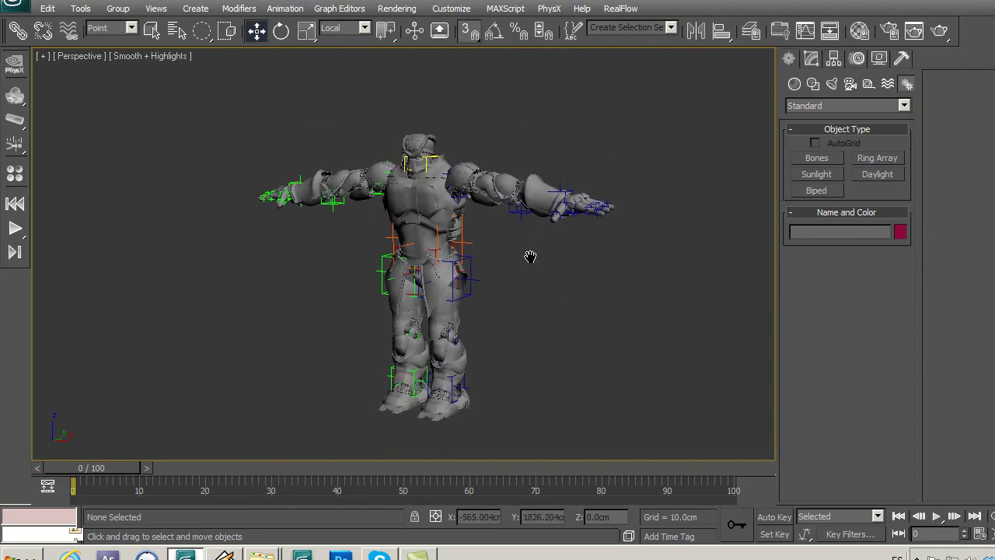
Step: In the layer list, make pierna2 the current layer
click(752, 31)
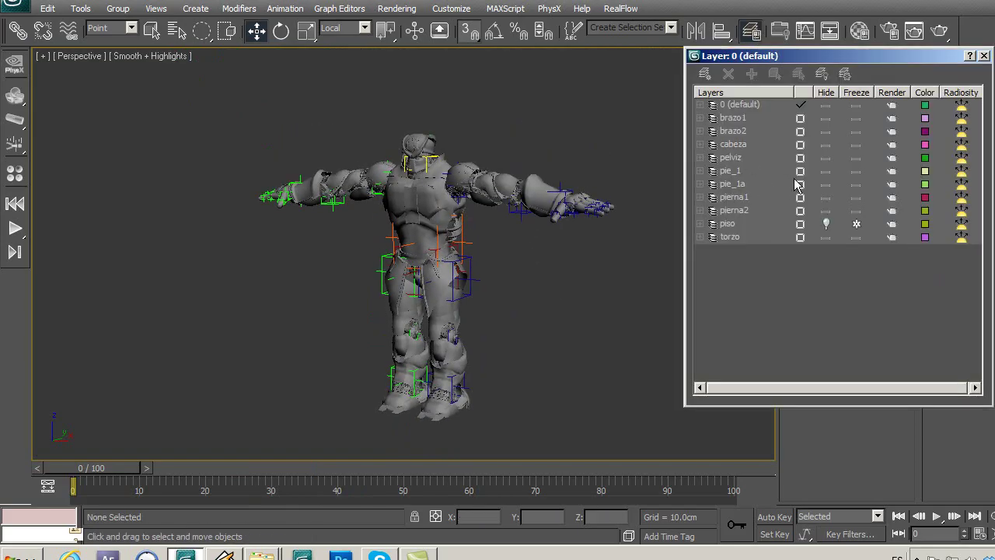
click(802, 237)
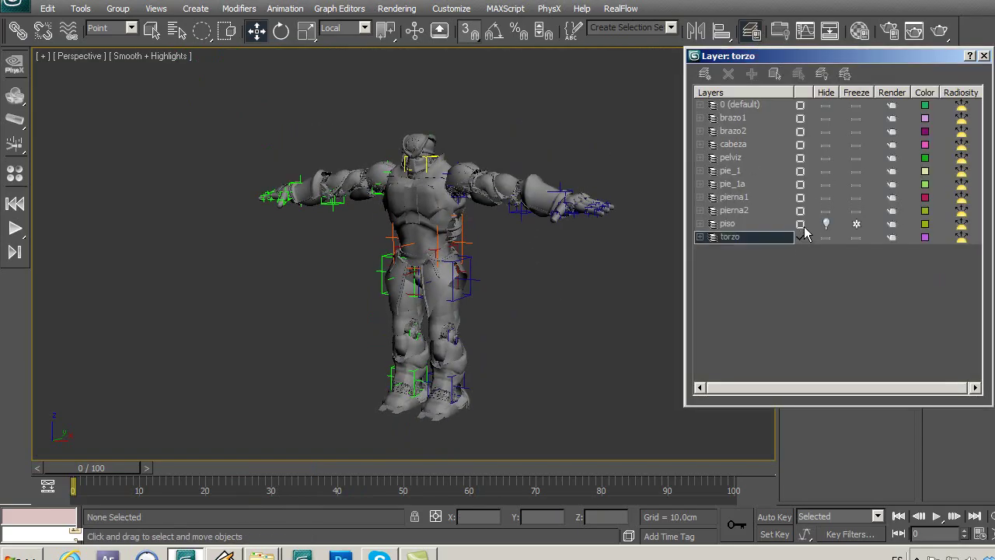
click(801, 212)
Step: Hide the pierna2, torzo, pierna1, pie_1a, pie_1, pelviz, cabeza, brazo2 and brazo1 layers
click(823, 212)
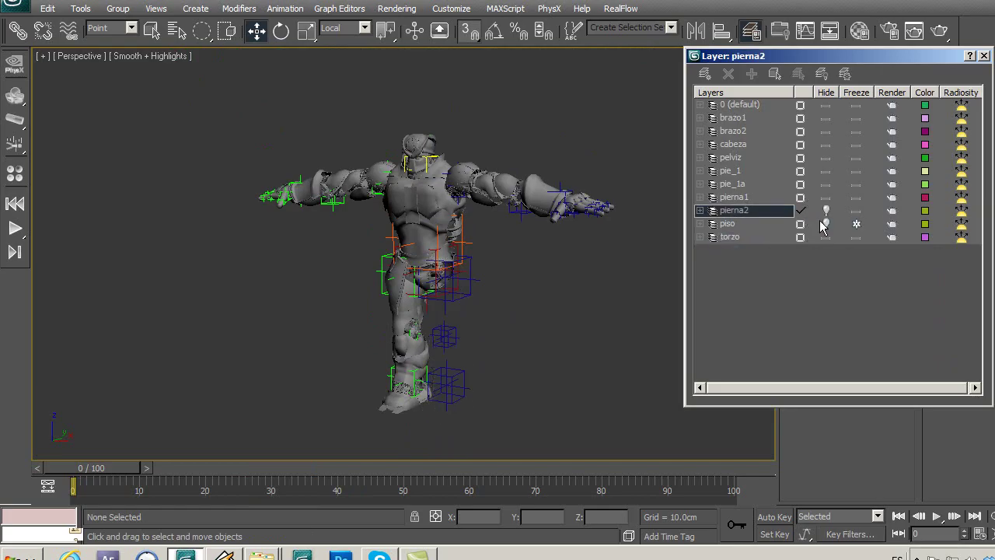
click(825, 237)
click(825, 198)
click(826, 184)
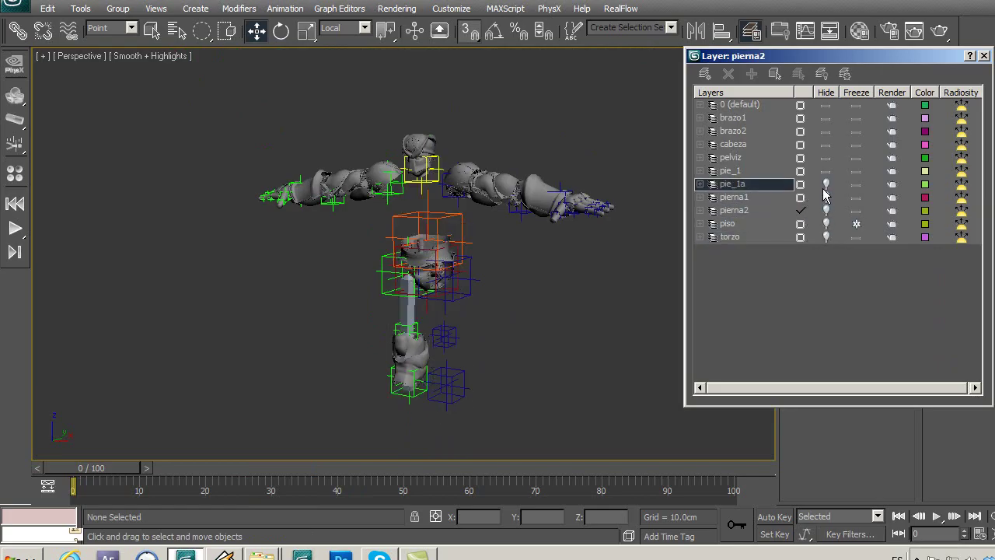
click(825, 171)
click(826, 158)
click(826, 145)
click(825, 131)
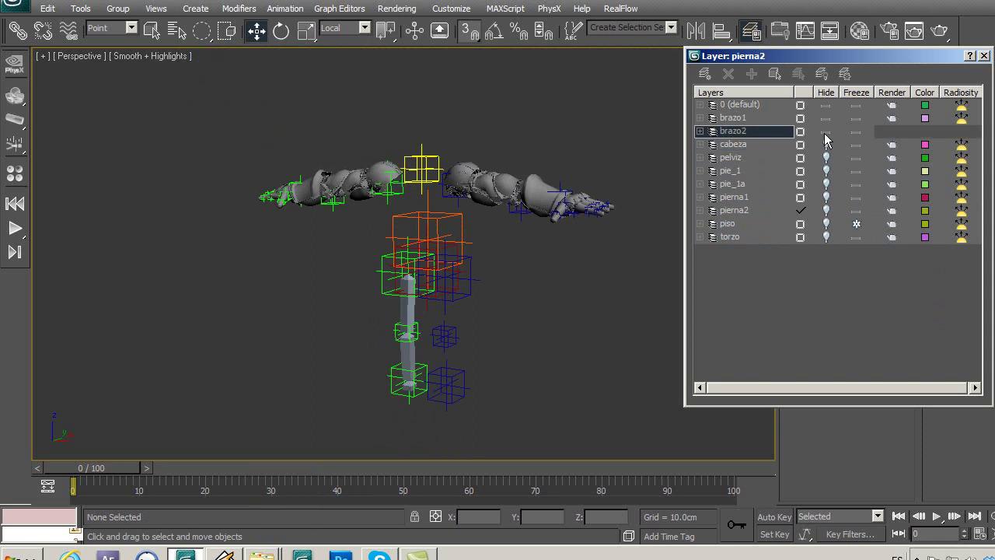
click(825, 118)
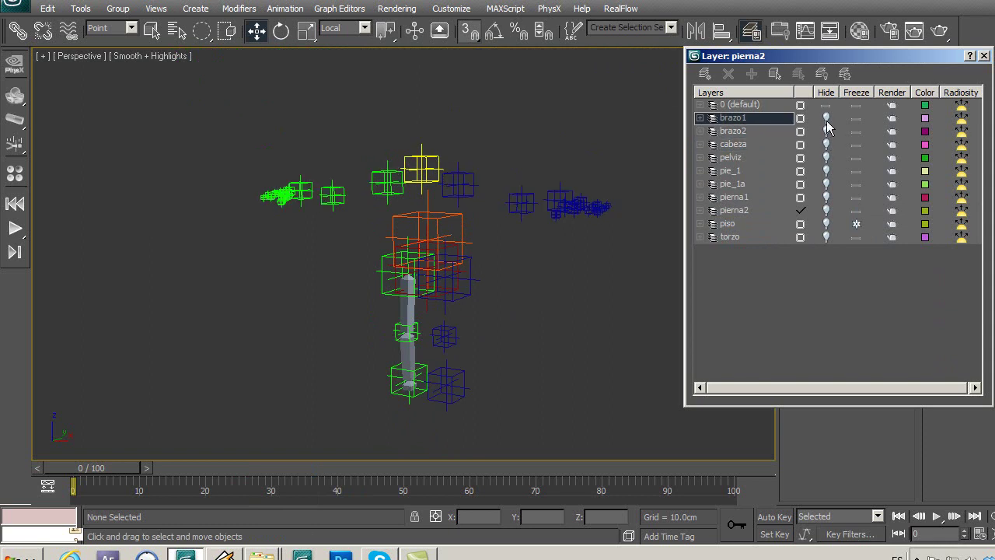
click(983, 56)
Step: Zoom in on the blue leg helpers and cancel a first bone started at the top one
scroll(544, 284, up, 2)
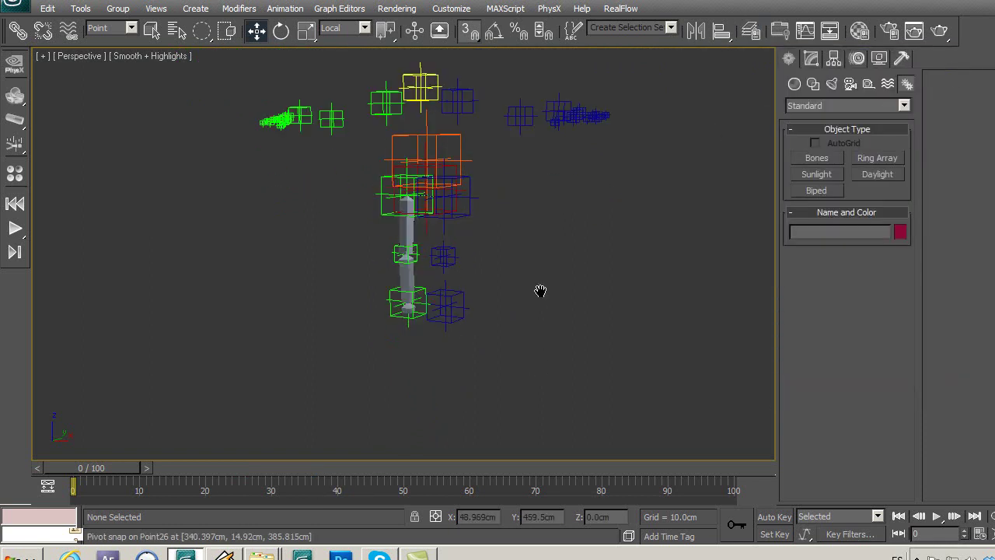
scroll(536, 280, up, 3)
scroll(522, 299, up, 2)
scroll(493, 256, down, 2)
scroll(509, 241, down, 2)
scroll(526, 233, up, 2)
click(816, 158)
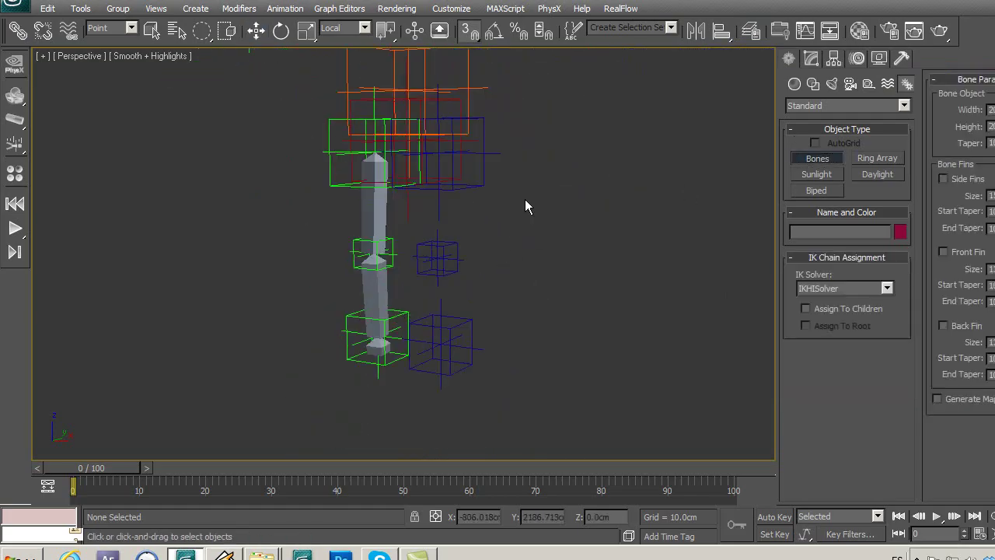
scroll(501, 219, up, 2)
middle_drag(484, 222, 487, 177)
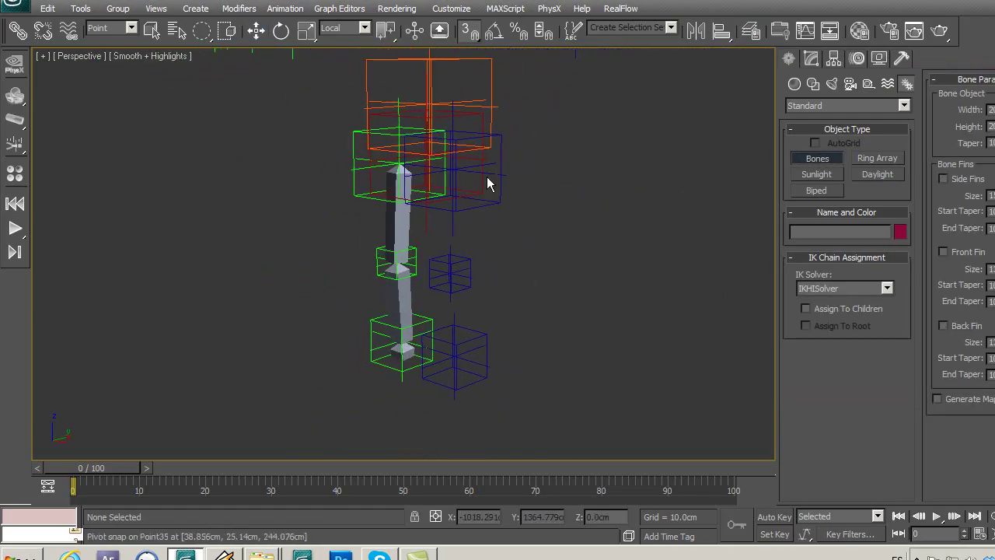
click(469, 168)
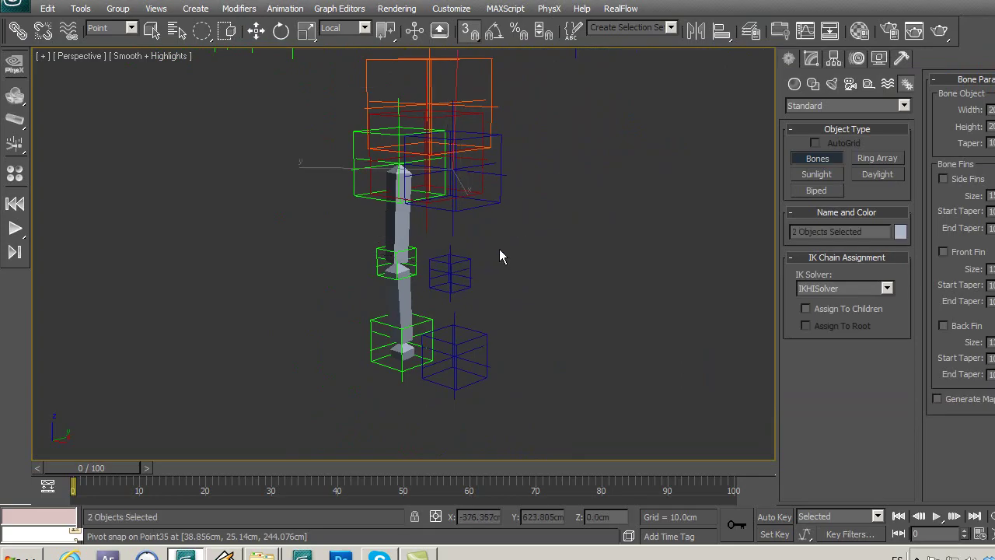
right_click(499, 249)
Step: Collapse and re-expand the scene layer list, then close it
click(752, 40)
click(705, 104)
click(704, 104)
click(985, 56)
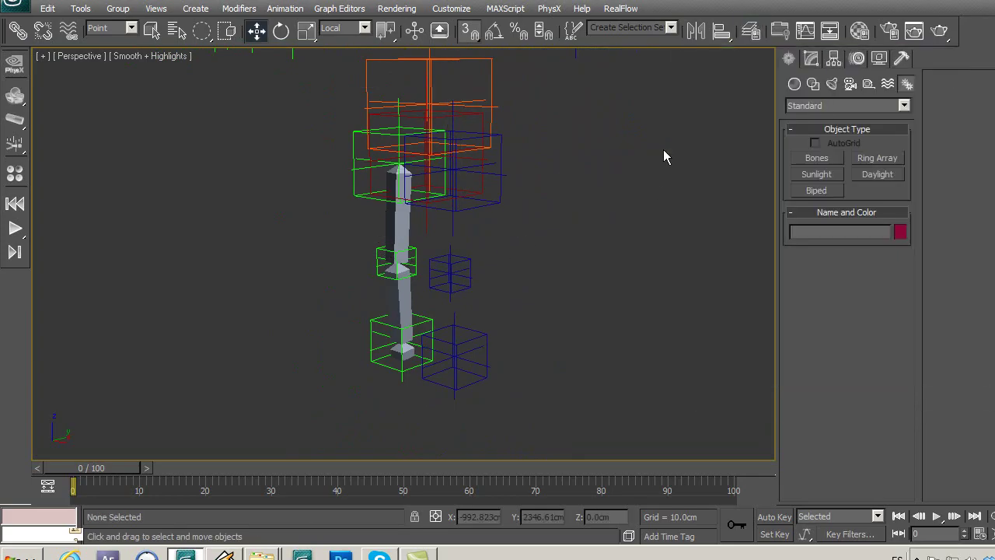
Step: Draw a bone chain from Point35 through Point36 to Point37 and cap it
click(472, 166)
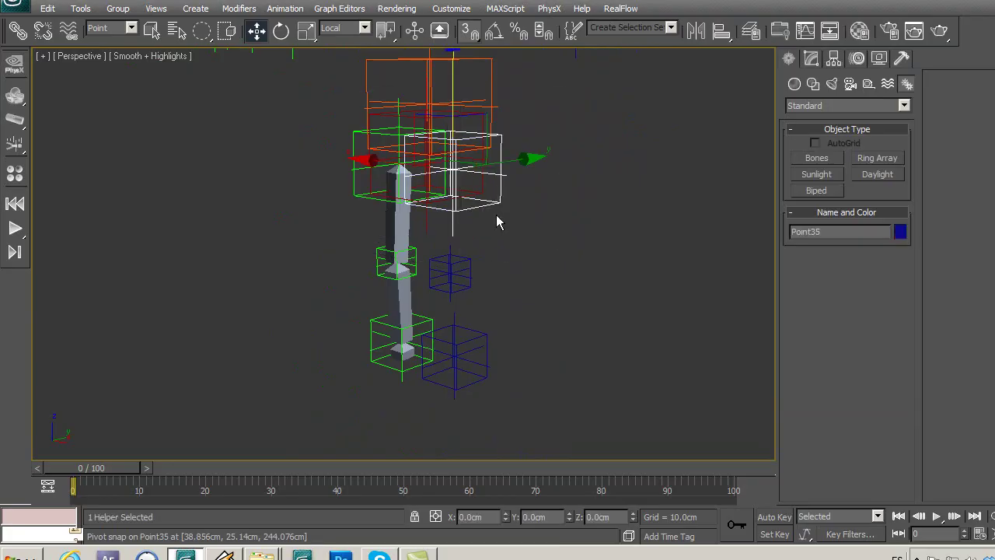
click(817, 158)
click(453, 167)
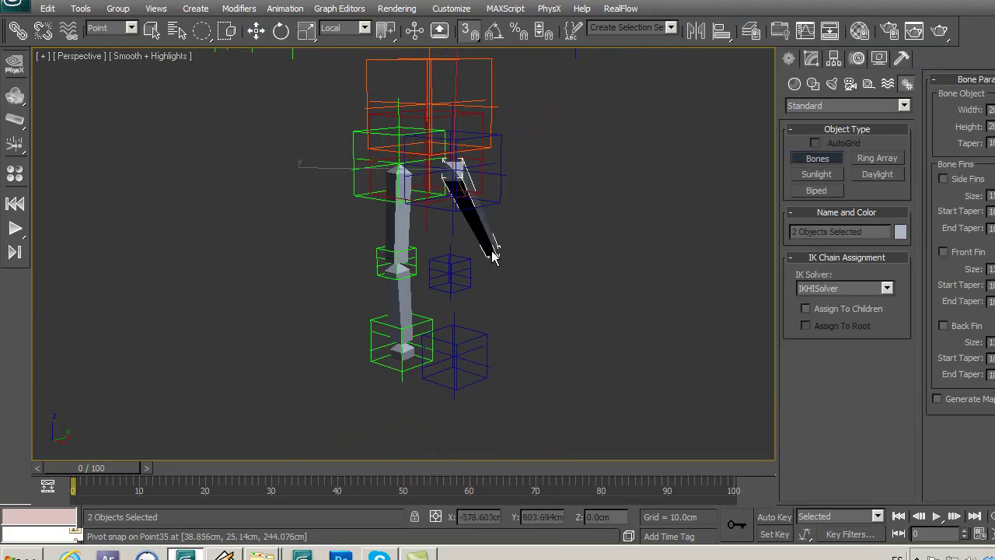
click(454, 276)
click(457, 356)
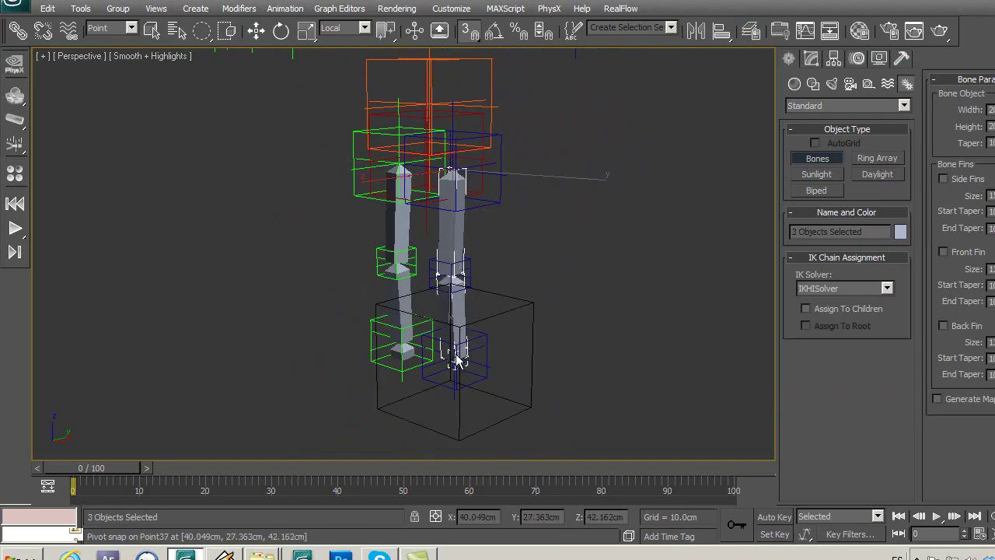
right_click(502, 390)
mouse_move(553, 369)
middle_down()
mouse_move(620, 366)
mouse_move(516, 371)
mouse_move(500, 240)
mouse_move(524, 282)
mouse_move(583, 297)
mouse_move(614, 291)
middle_up()
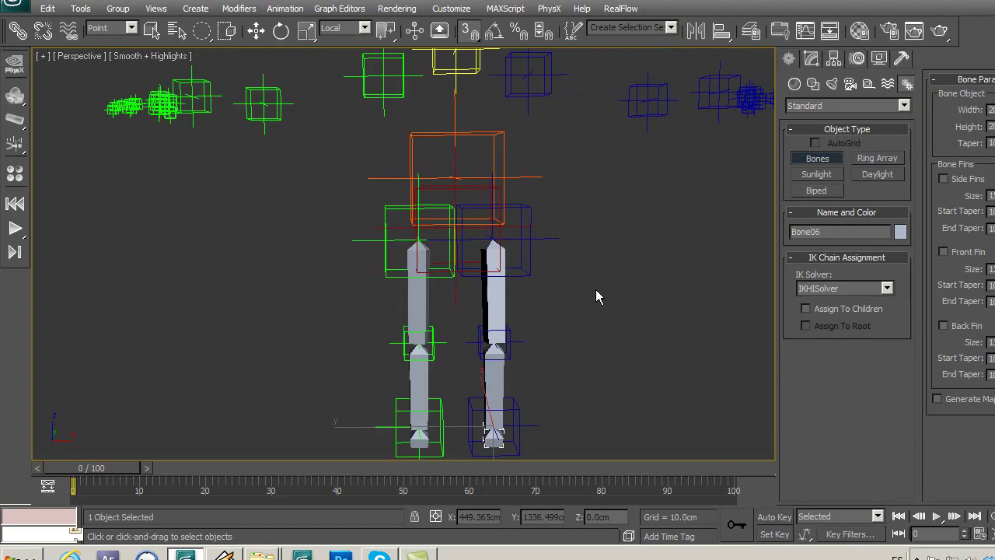
mouse_move(595, 297)
middle_down()
mouse_move(592, 276)
mouse_move(592, 315)
mouse_move(601, 293)
middle_up()
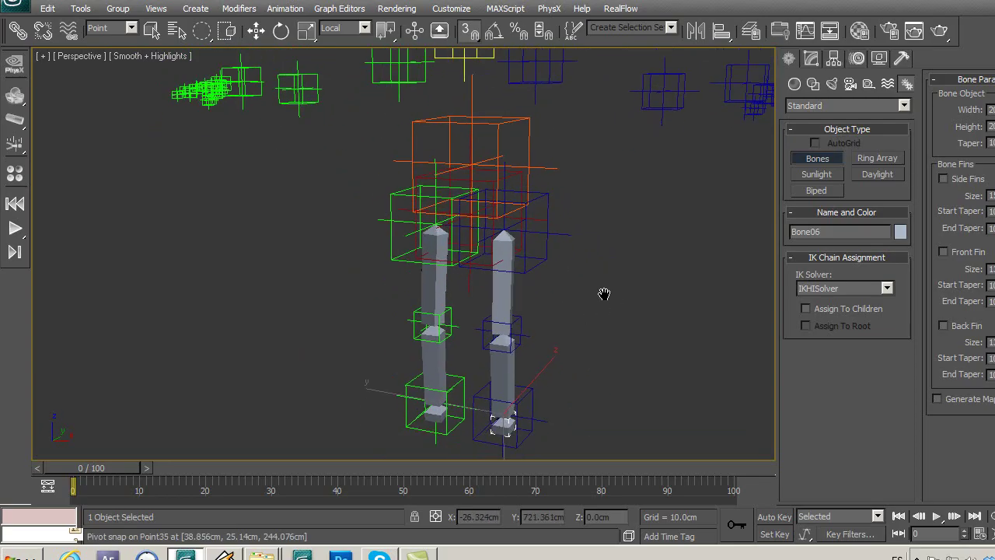
click(751, 30)
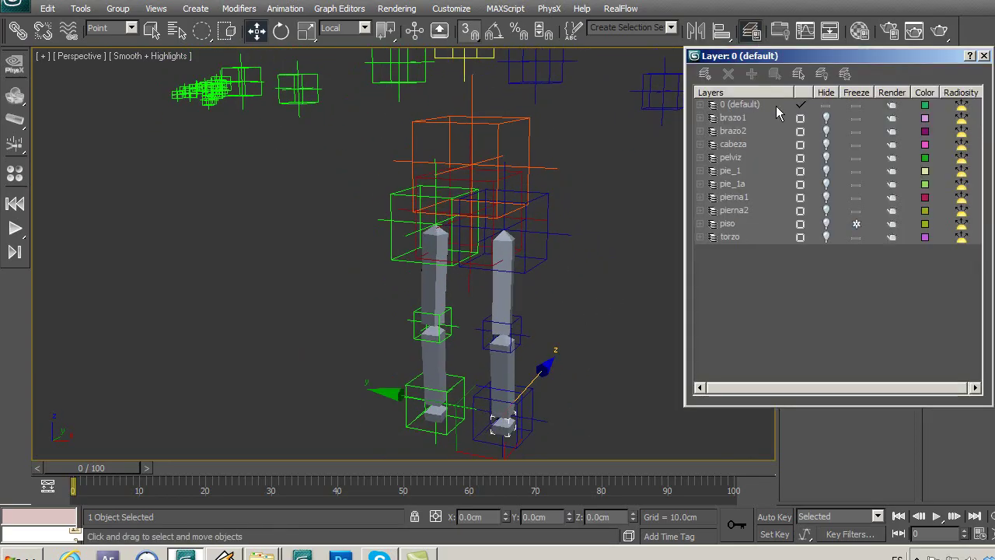
Step: Close the Layer Manager and orbit the view to face the rig
click(984, 56)
alt+middle_drag(567, 189, 541, 200)
mouse_move(539, 269)
alt+middle_down()
mouse_move(613, 262)
mouse_move(402, 231)
mouse_move(380, 274)
mouse_move(394, 255)
mouse_move(366, 249)
mouse_move(397, 215)
mouse_move(386, 220)
alt+middle_up()
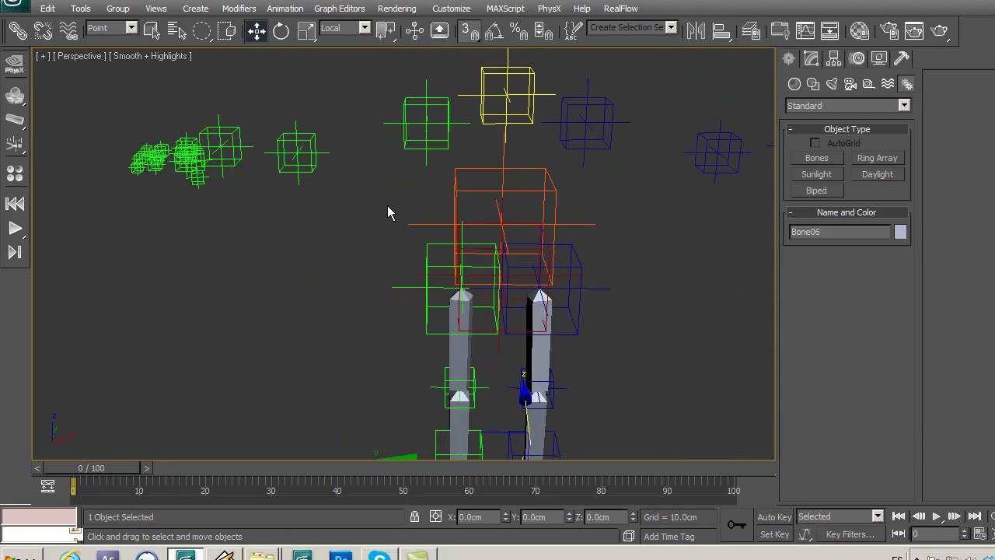
Step: Draw a spine bone from the orange pelvis helper up to the yellow helper
click(805, 160)
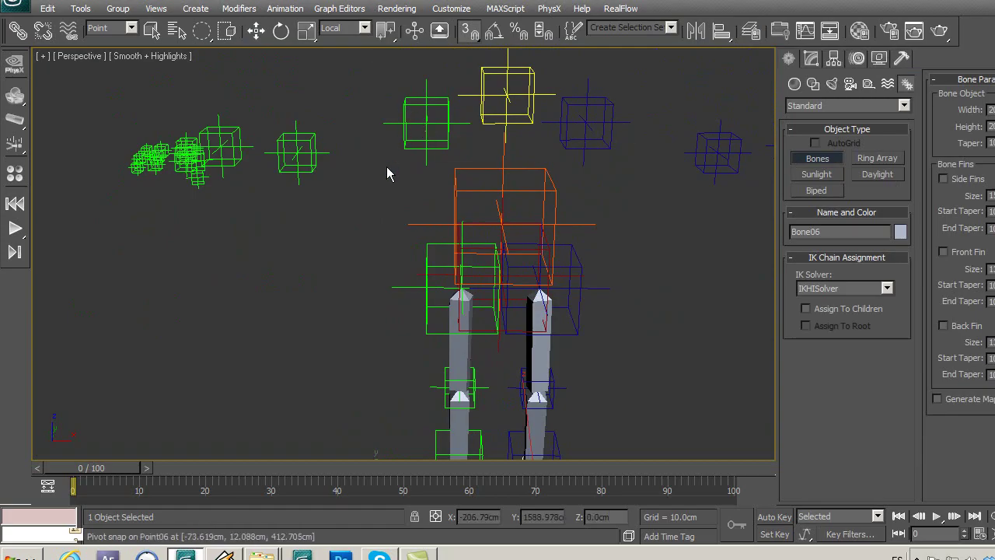
mouse_move(381, 215)
middle_down()
mouse_move(344, 193)
mouse_move(345, 208)
mouse_move(342, 198)
mouse_move(352, 204)
middle_up()
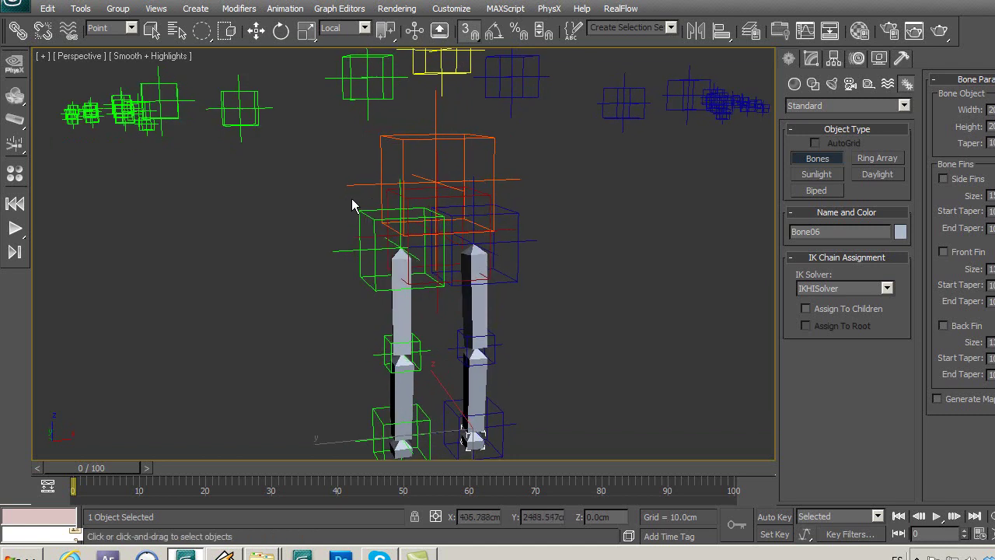
scroll(604, 259, up, 1)
scroll(596, 254, up, 2)
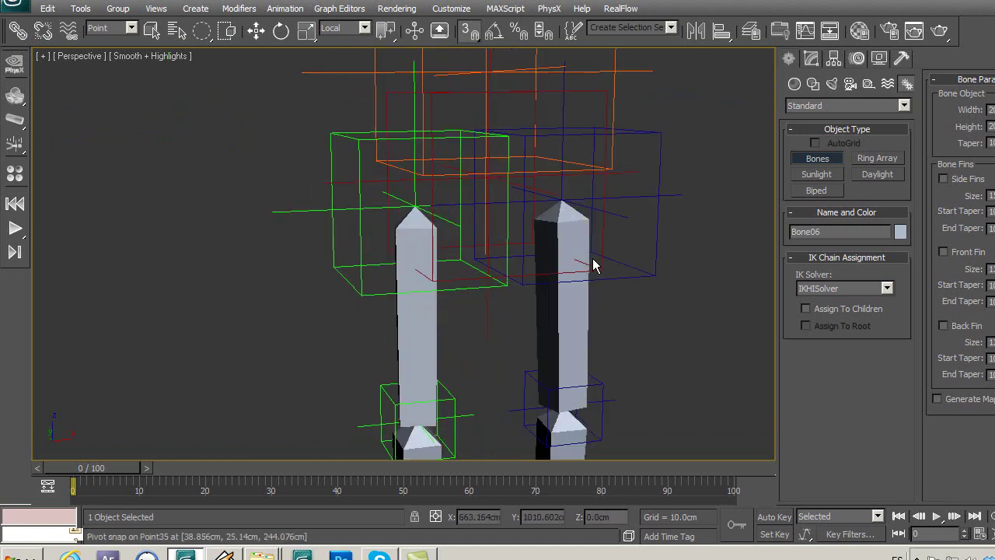
mouse_move(640, 282)
alt+middle_down()
mouse_move(597, 284)
mouse_move(609, 283)
alt+middle_up()
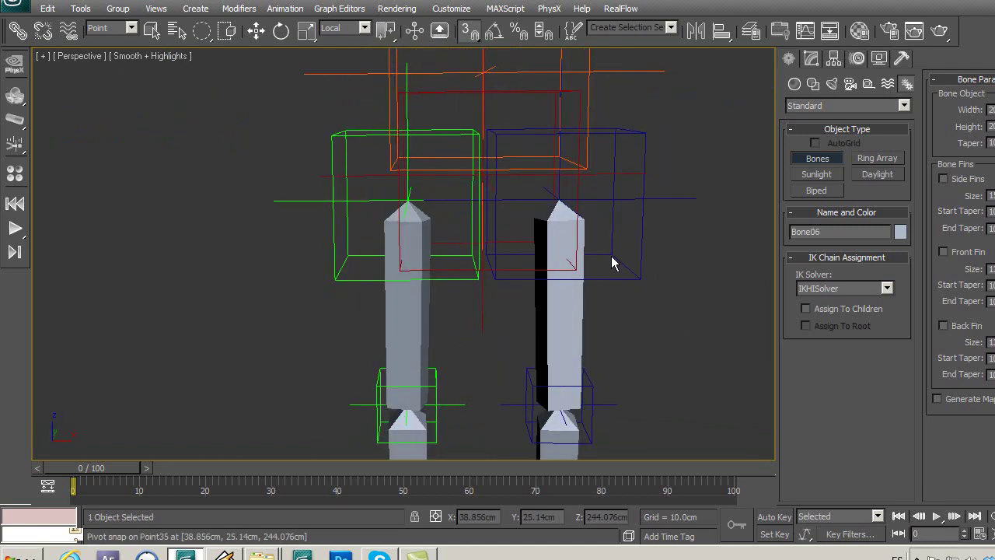
scroll(595, 217, down, 2)
scroll(591, 284, down, 2)
scroll(591, 285, down, 2)
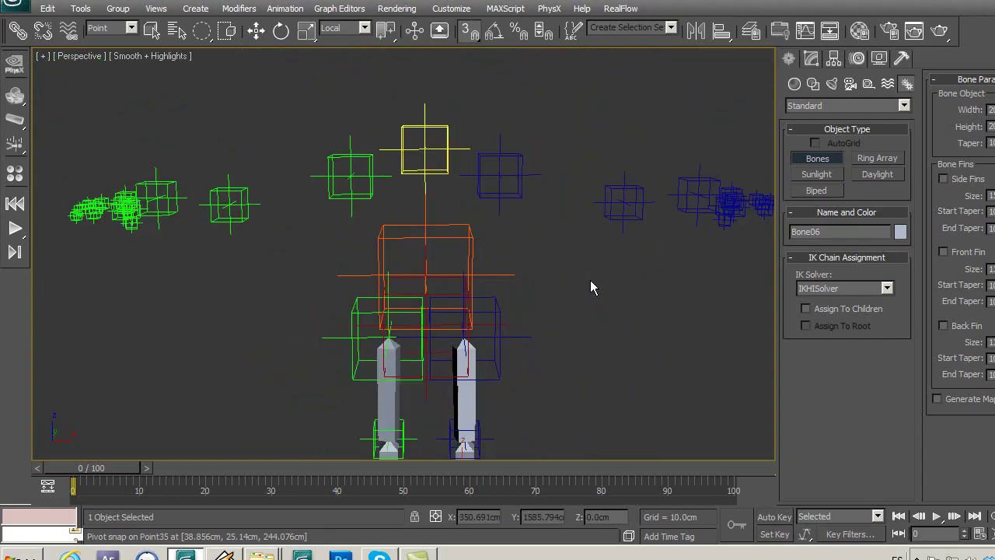
middle_drag(527, 240, 548, 256)
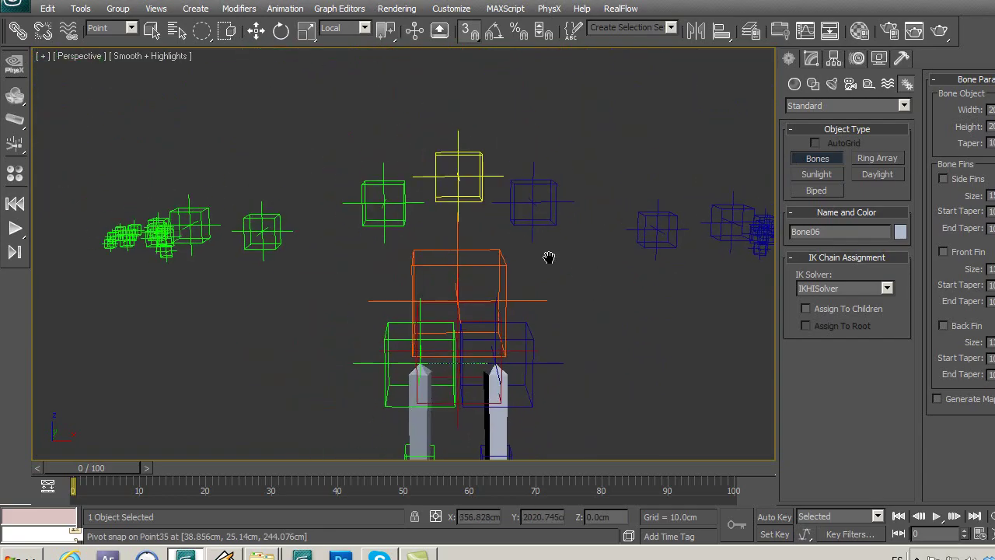
click(459, 306)
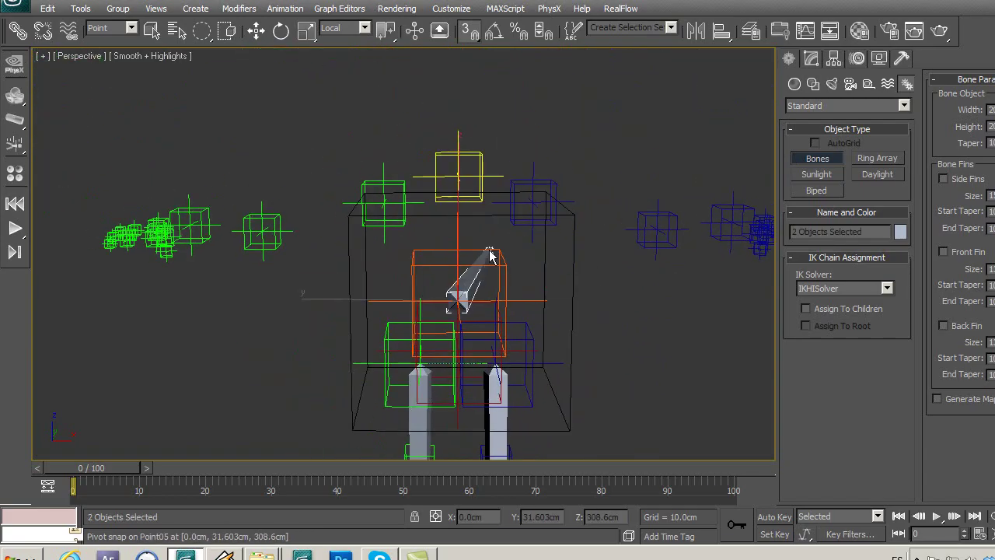
Step: Add a bone above the yellow helper, end the chain, and return to Select and Move
click(459, 178)
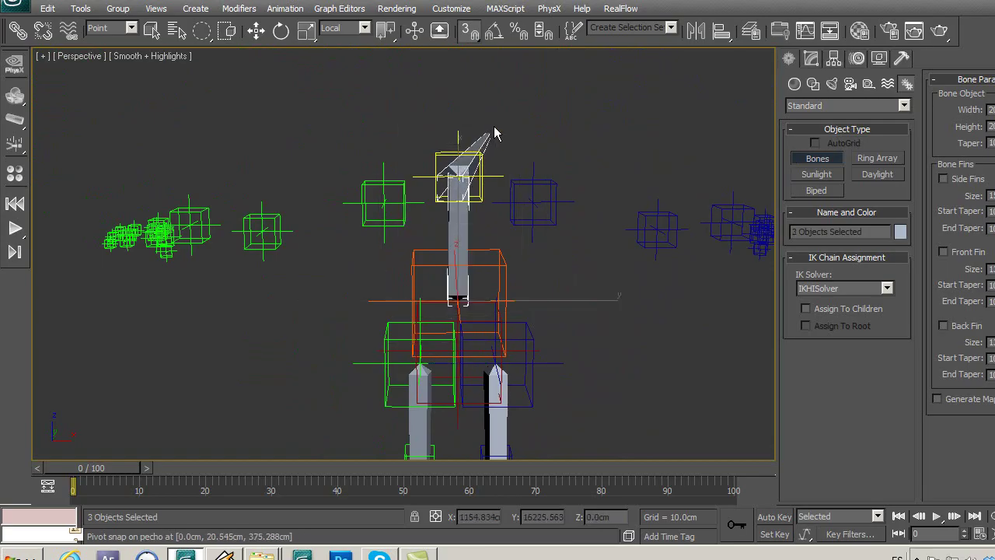
right_click(484, 138)
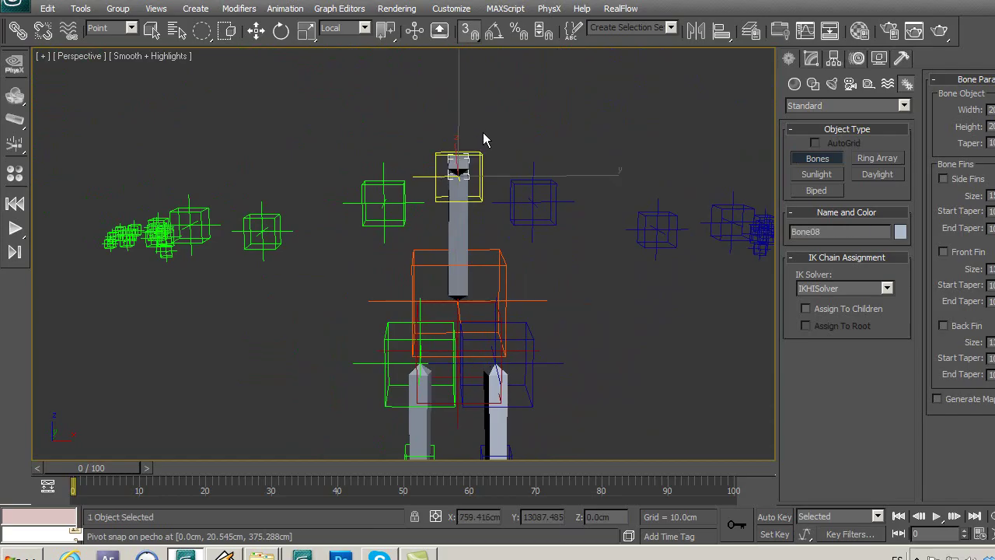
mouse_move(588, 311)
middle_down()
mouse_move(484, 300)
mouse_move(493, 311)
mouse_move(549, 251)
mouse_move(552, 227)
mouse_move(567, 236)
mouse_move(814, 200)
middle_up()
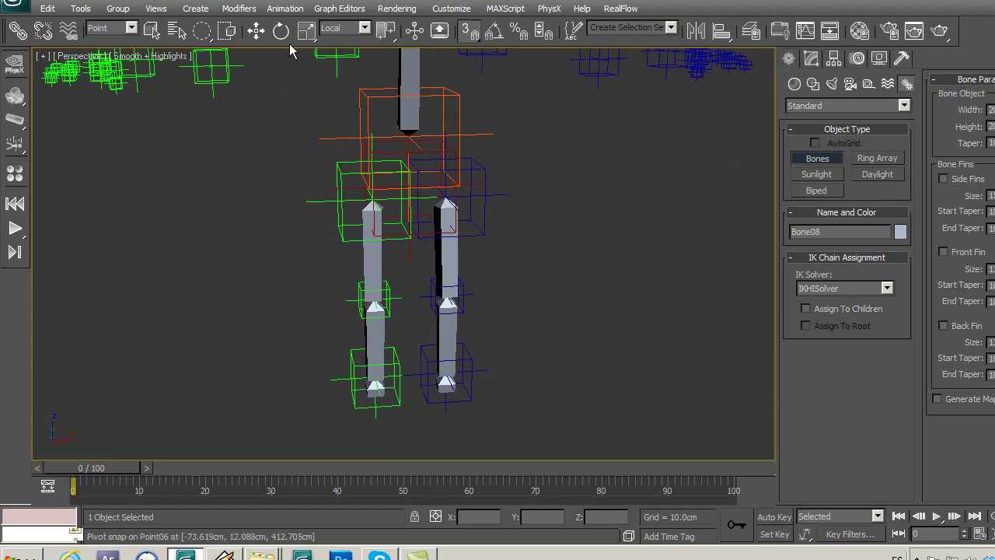
click(256, 30)
click(300, 155)
Step: Set the Reference Coordinate System to View
middle_drag(563, 216, 575, 238)
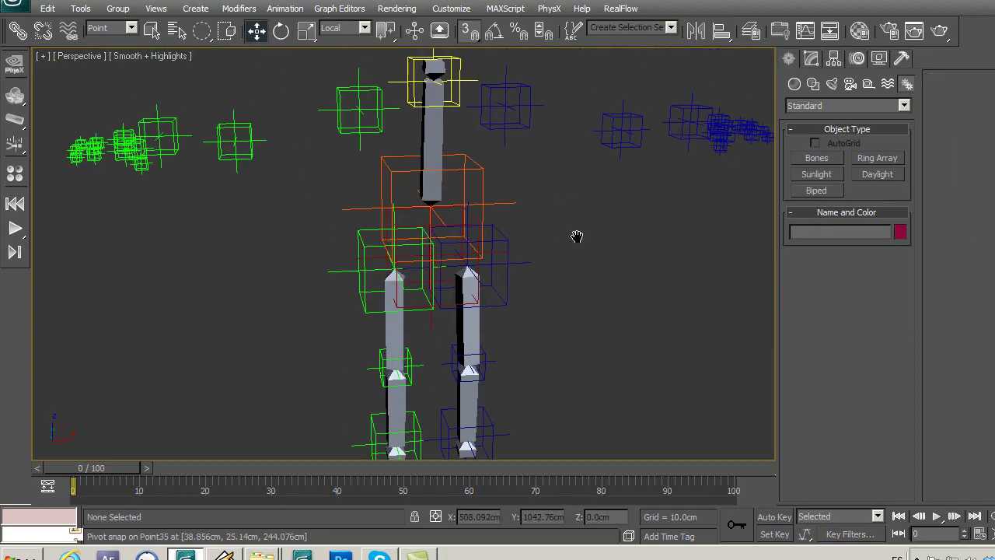
click(342, 28)
click(337, 43)
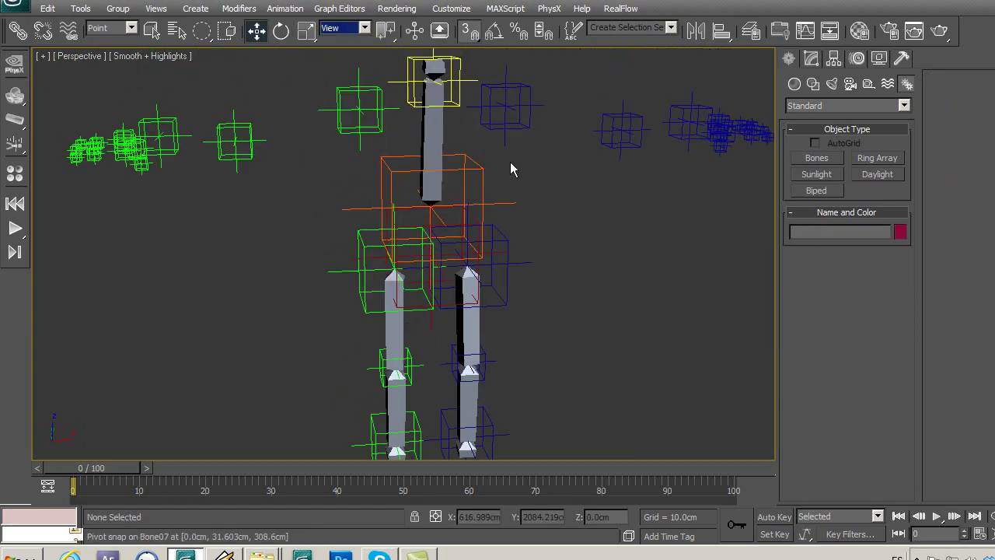
scroll(550, 218, down, 2)
scroll(553, 220, down, 3)
middle_drag(553, 220, 561, 237)
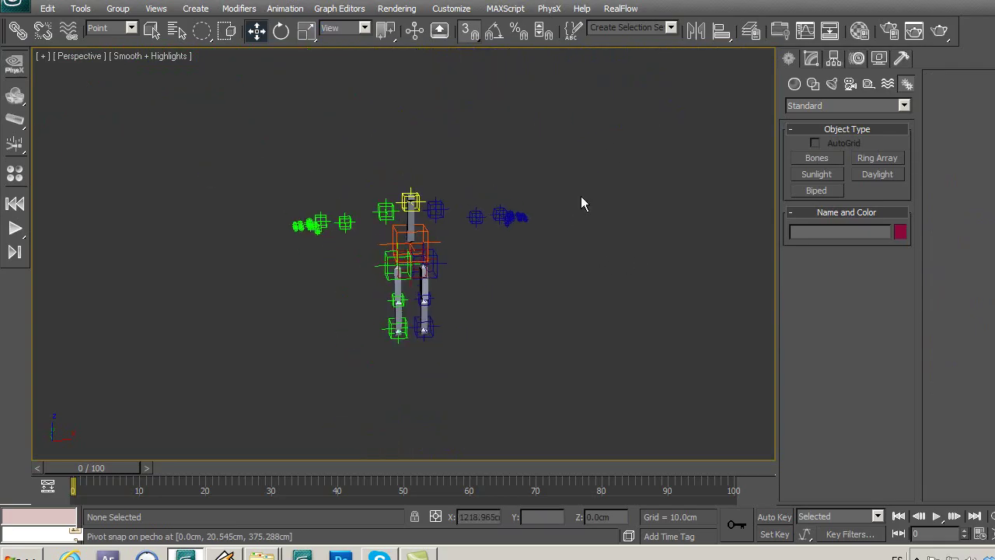
Step: Unhide the brazo1, brazo2, cabeza, pelviz, pie_1, pie_1a, pierna1, pierna2 and torzo layers
click(750, 31)
click(826, 118)
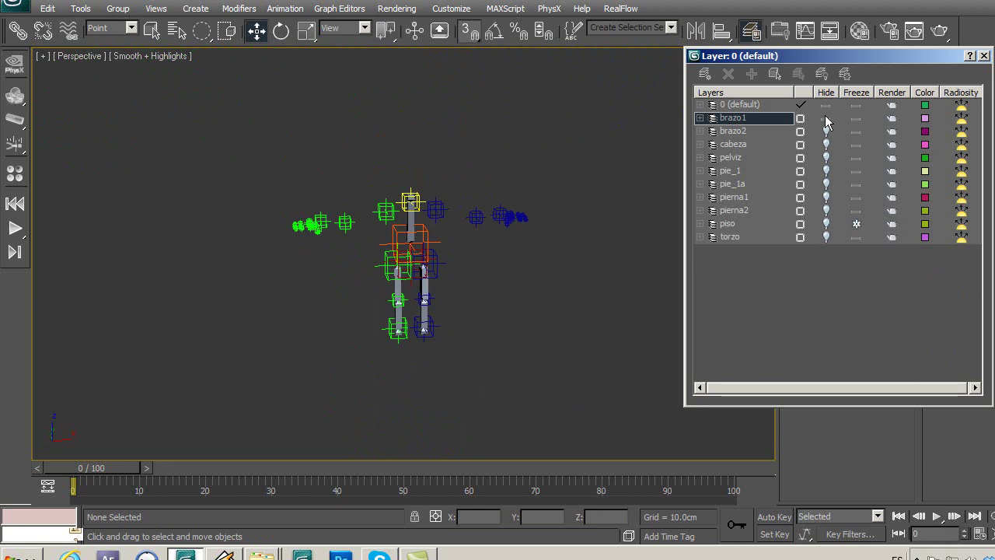
click(826, 131)
click(826, 144)
click(826, 157)
click(825, 171)
click(826, 184)
click(826, 197)
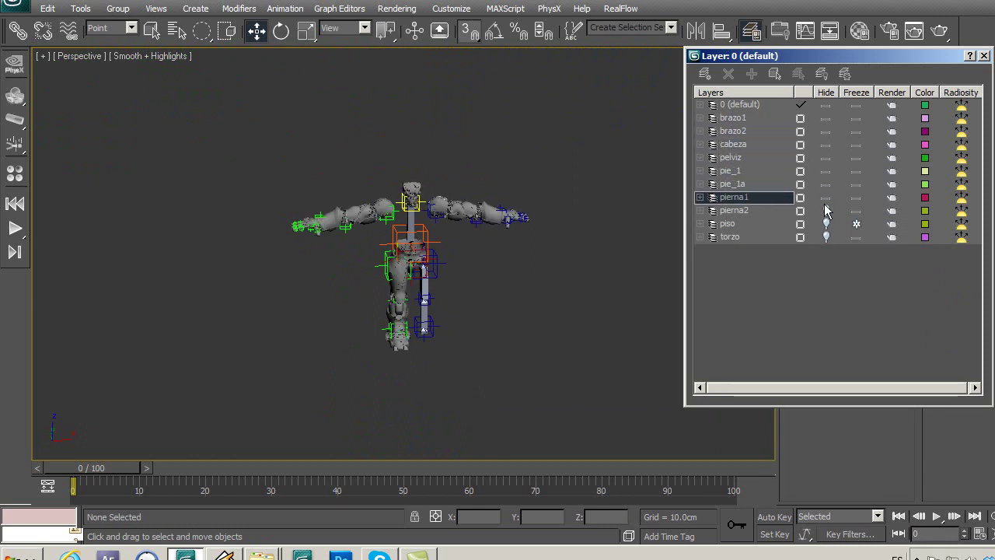
click(825, 211)
click(826, 237)
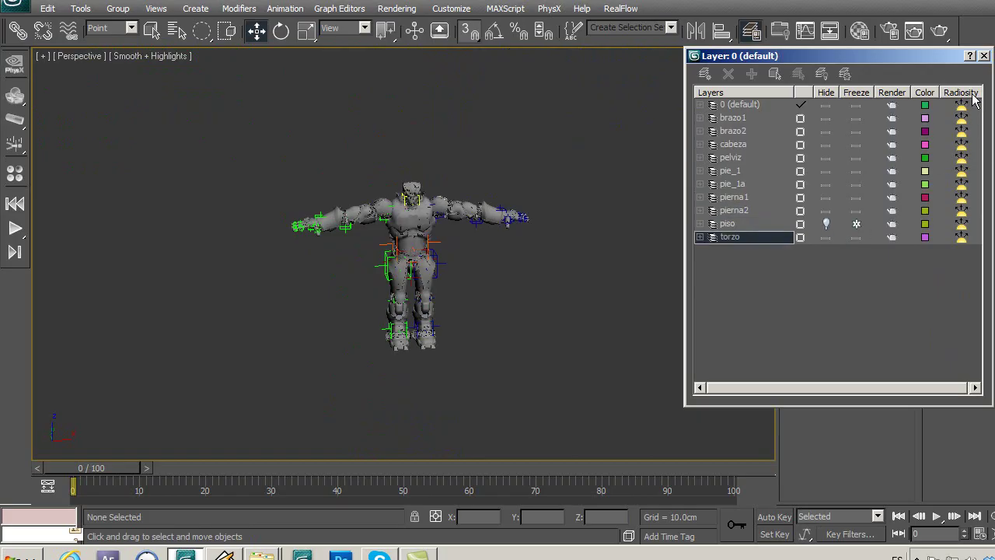
click(984, 56)
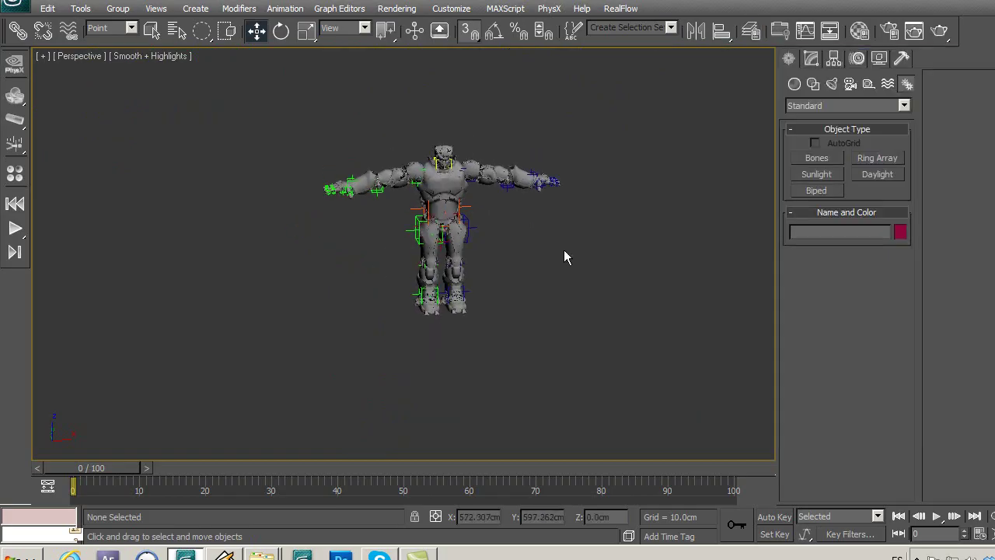
scroll(567, 255, up, 5)
Step: Switch to four viewports and maximize the upper-right top view
key(alt+w)
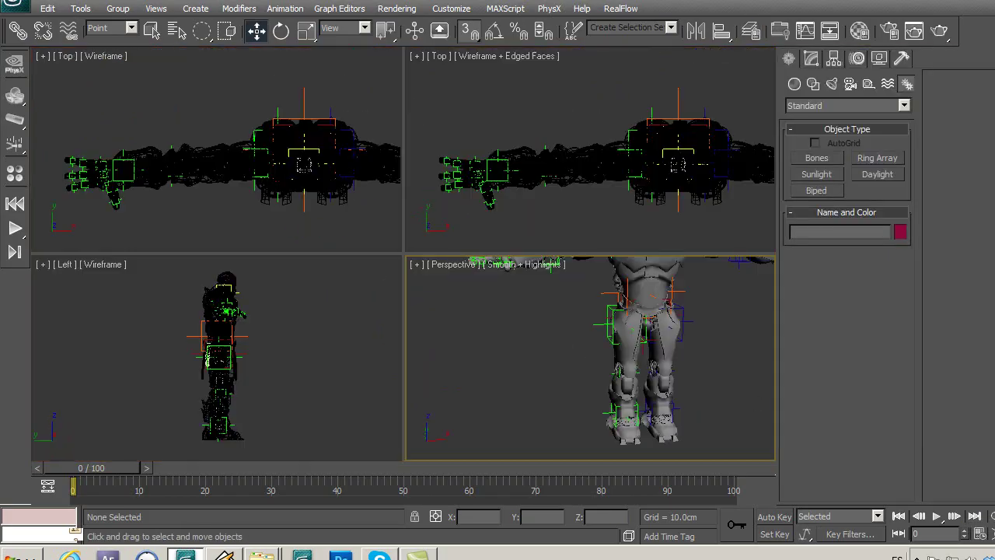
click(488, 203)
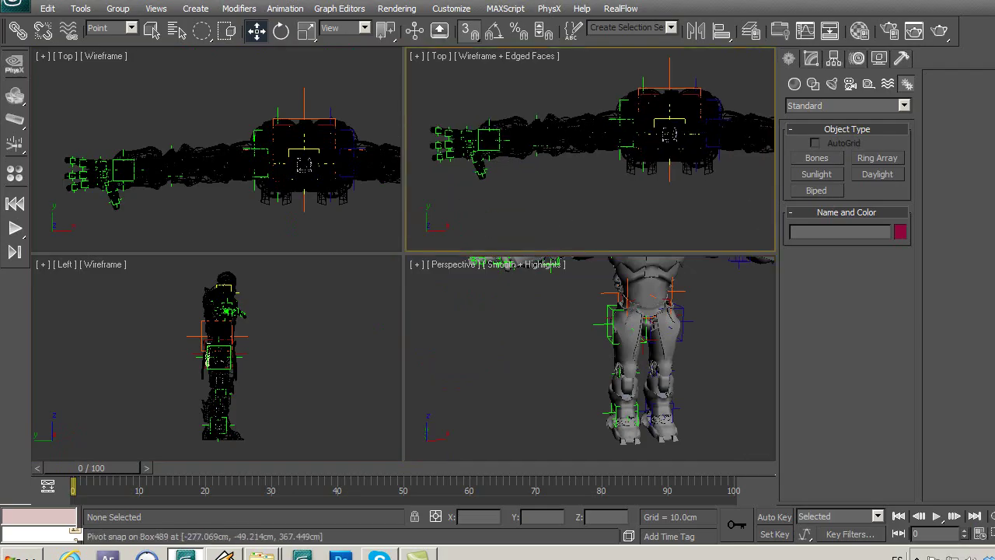
key(alt+w)
middle_drag(520, 333, 491, 155)
Step: Turn it into a Front view framed on the hips, then restore four viewports
key(f)
scroll(428, 218, up, 2)
scroll(460, 210, up, 2)
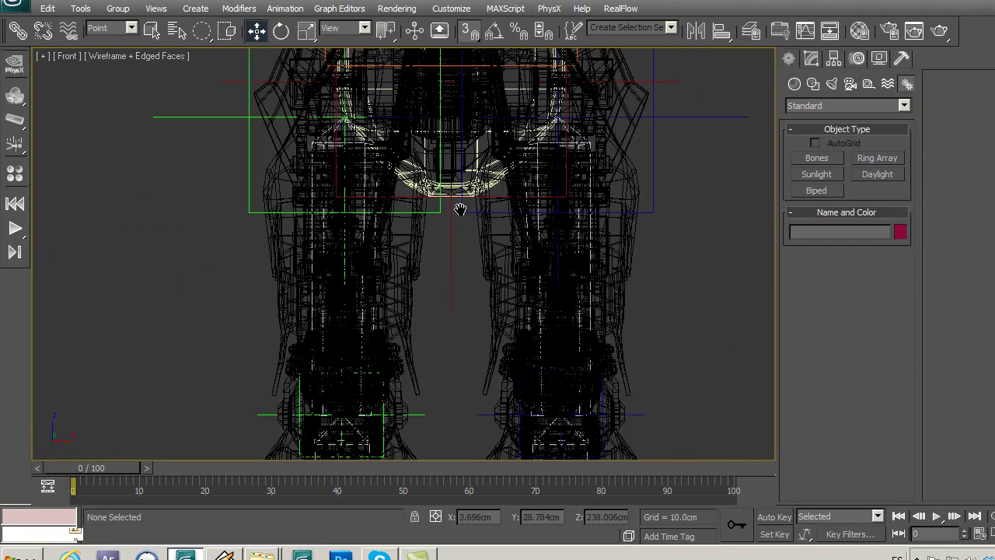
middle_drag(460, 210, 451, 267)
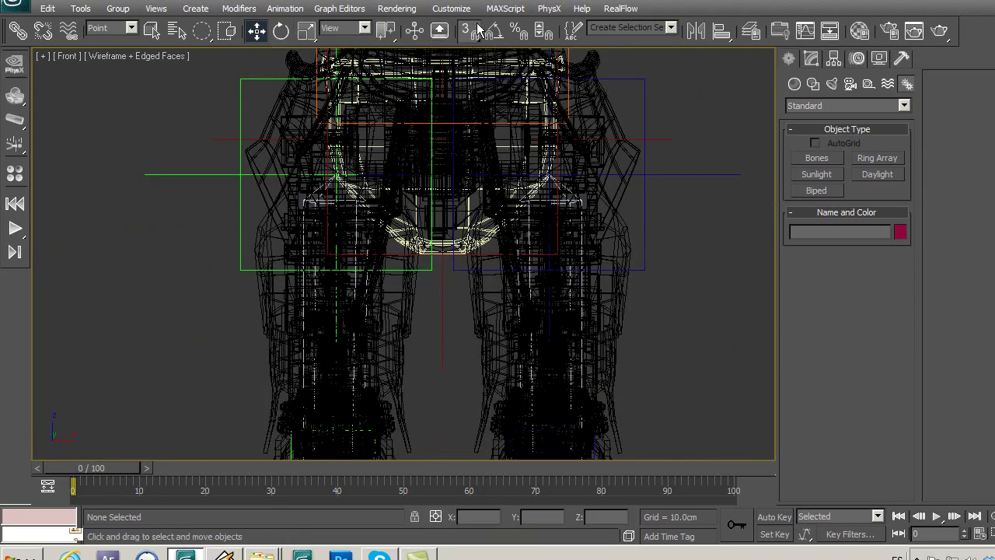
middle_drag(206, 173, 200, 262)
scroll(200, 256, down, 2)
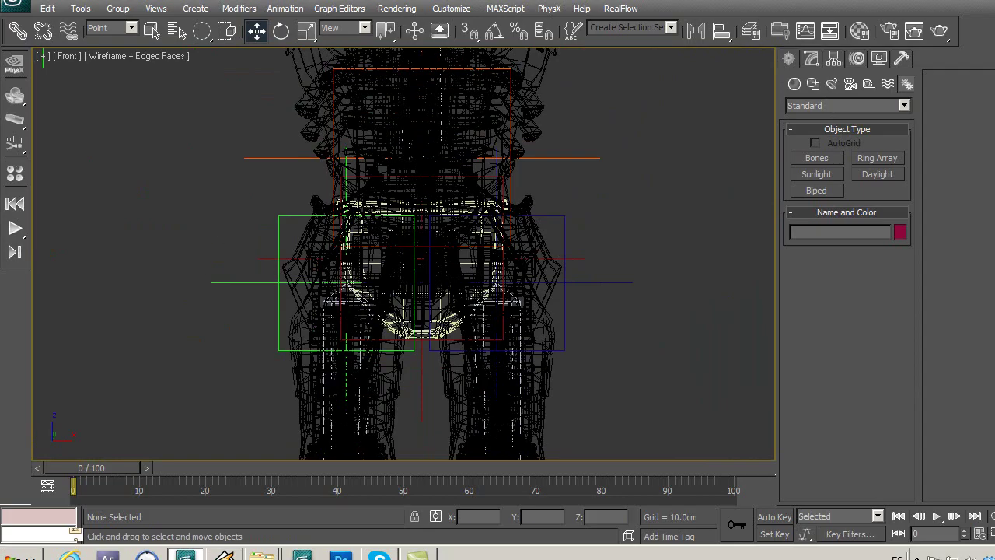
key(alt+w)
click(304, 195)
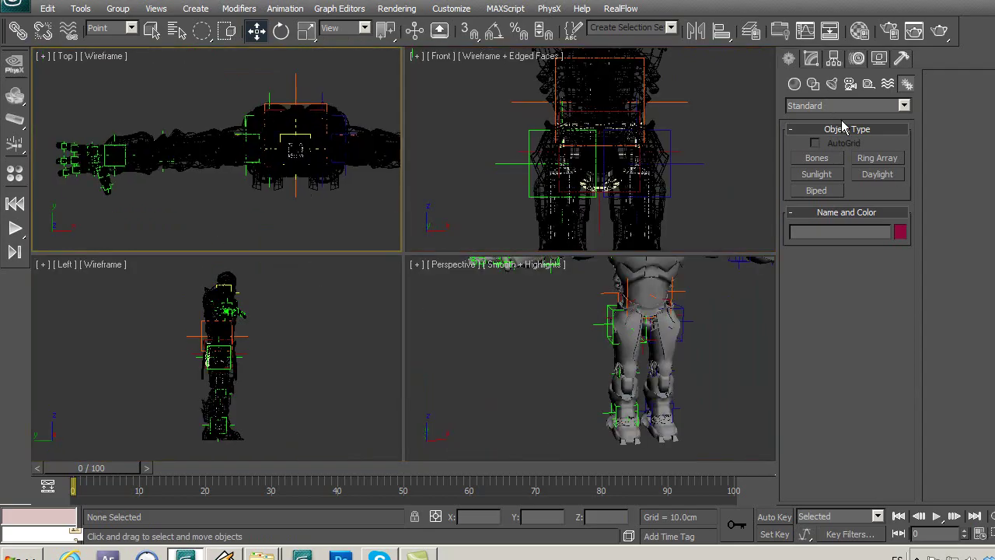
Step: Create a Point helper, Point38, and frame the hips in a maximized Front view
click(869, 83)
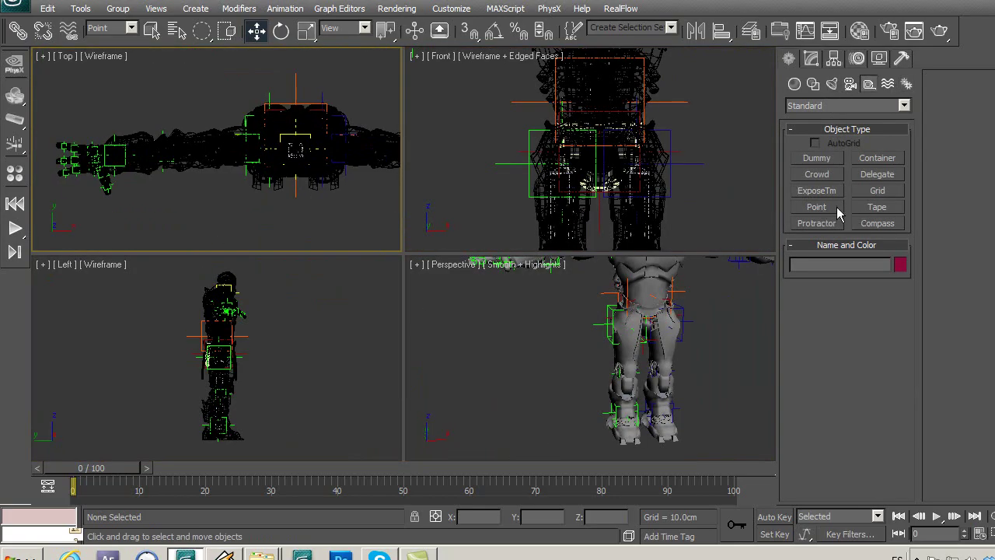
click(824, 207)
click(311, 230)
click(256, 31)
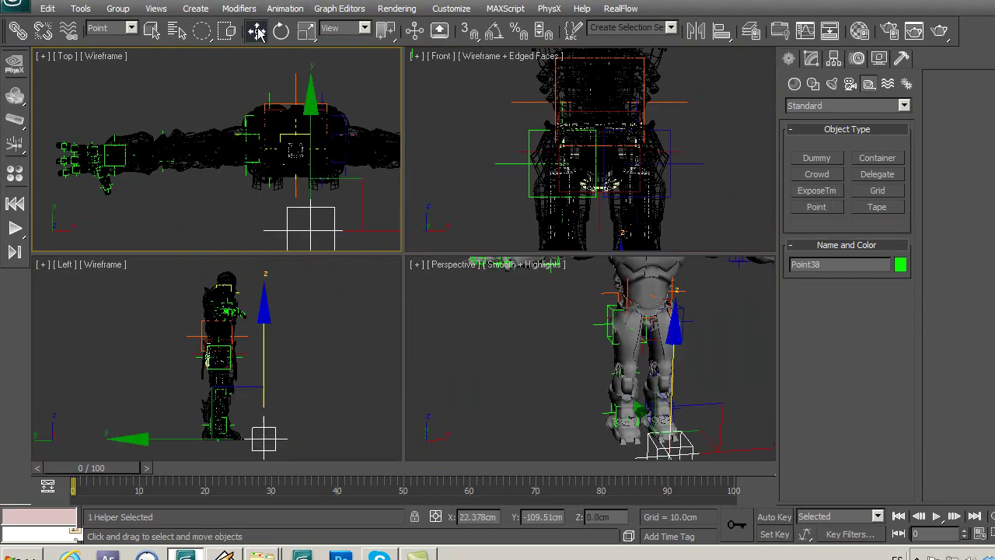
middle_drag(593, 258, 588, 247)
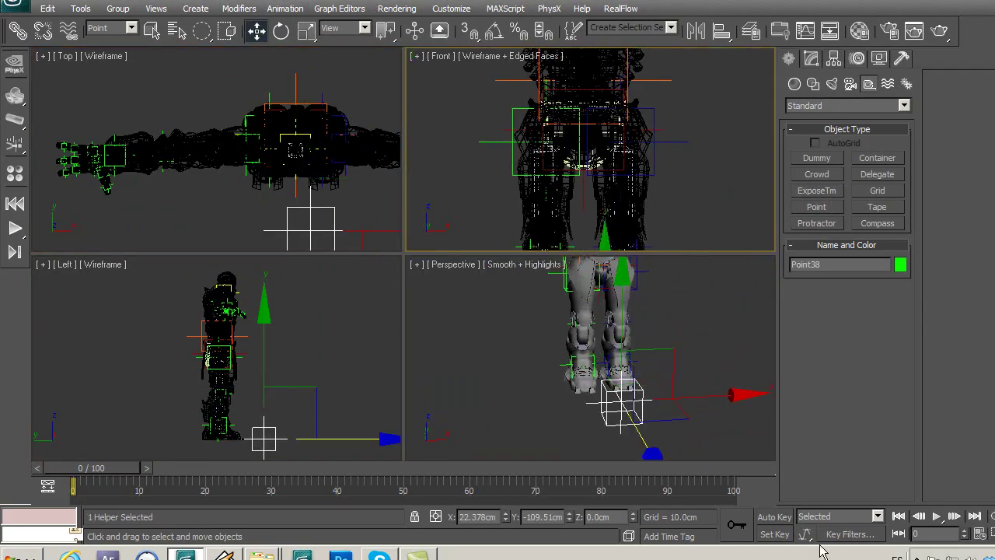
key(alt+w)
scroll(668, 327, up, 2)
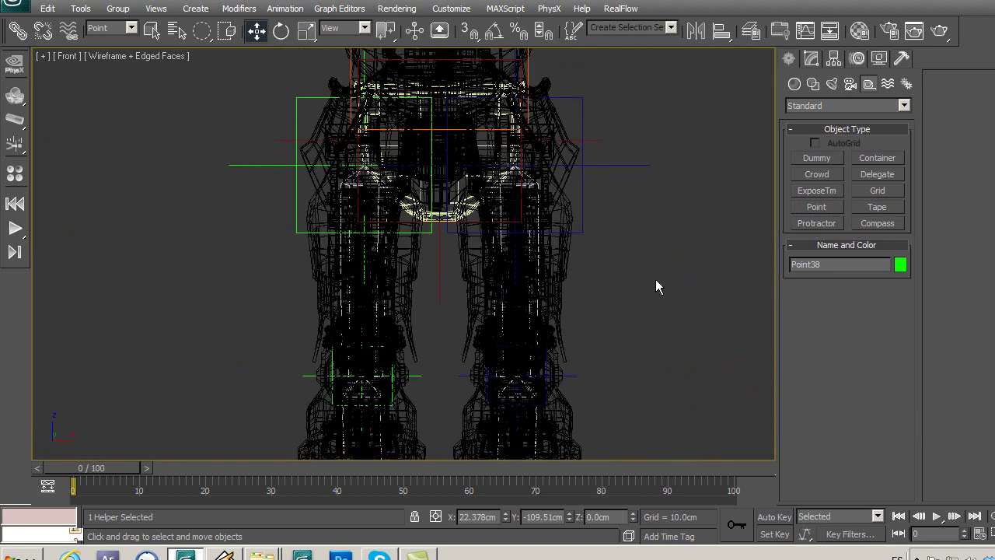
middle_drag(446, 268, 508, 237)
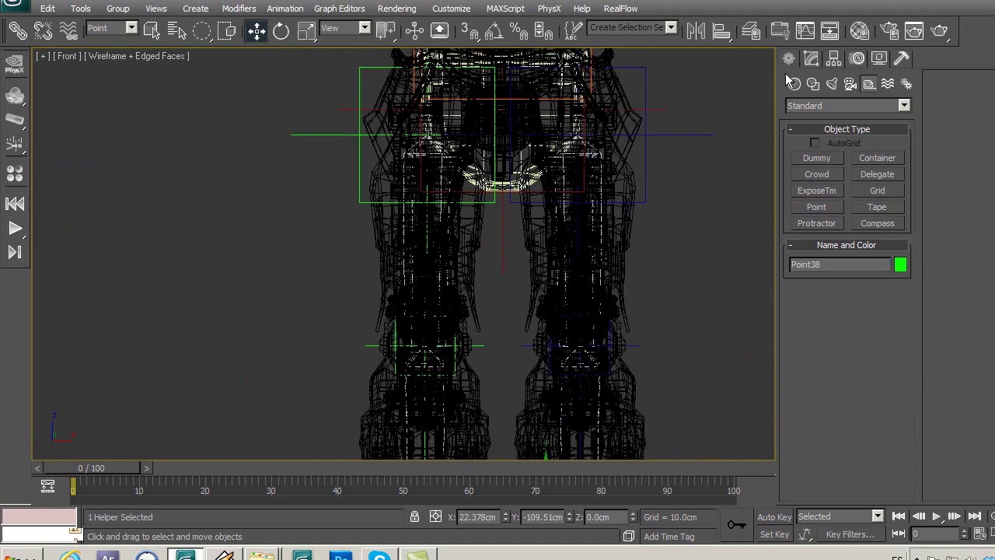
Step: Align Point38 to Point01, then lower it along Z to about 213 cm
click(721, 31)
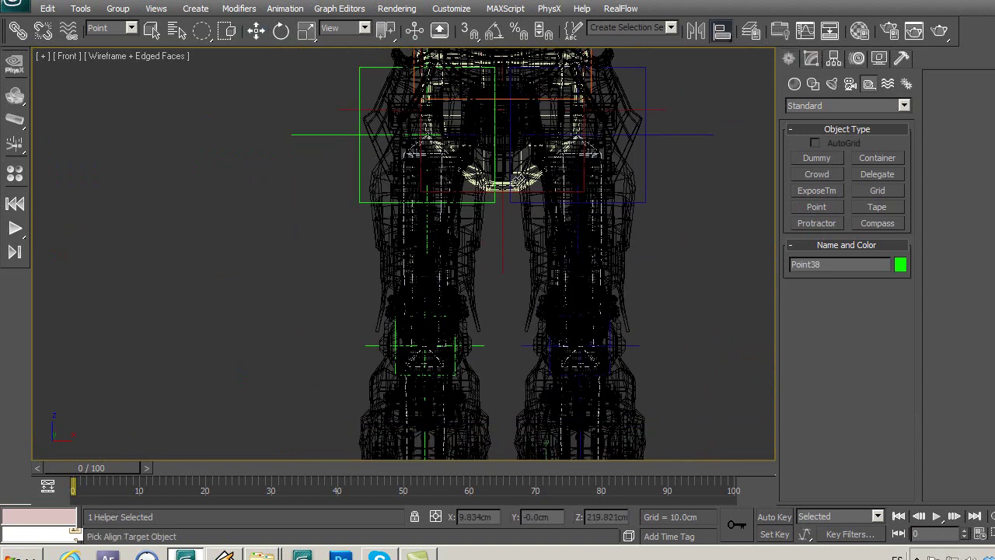
click(505, 242)
click(958, 385)
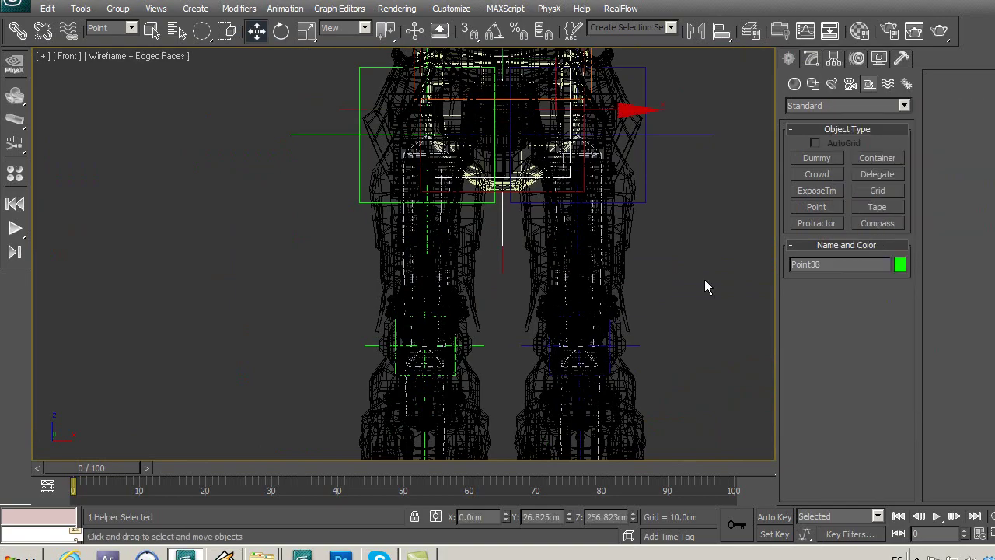
middle_drag(527, 235, 492, 296)
drag(469, 171, 504, 249)
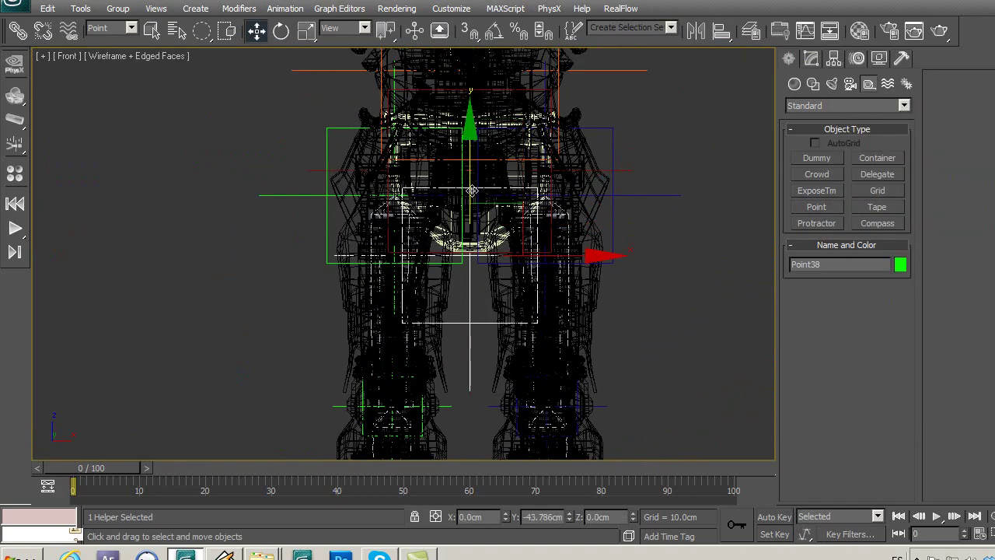
scroll(505, 249, up, 5)
middle_drag(631, 241, 488, 271)
Step: Nudge Point38 up and set its Point Size to 43.256
drag(500, 245, 496, 208)
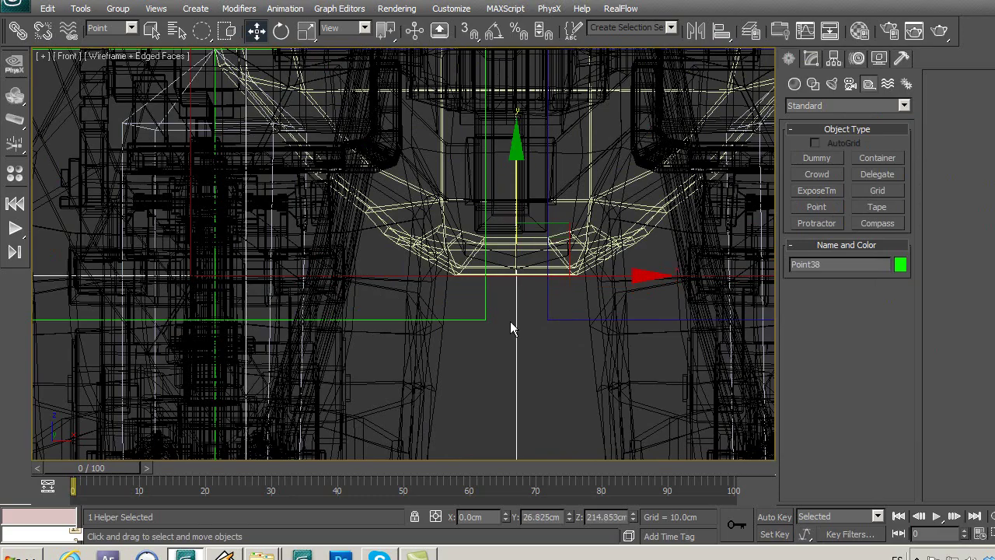
scroll(602, 308, down, 4)
click(810, 59)
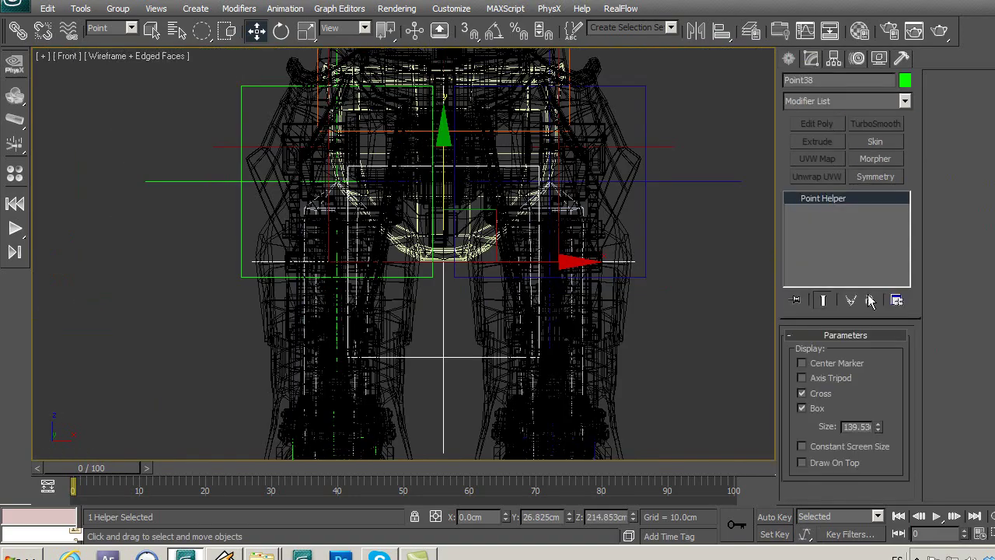
drag(877, 428, 883, 477)
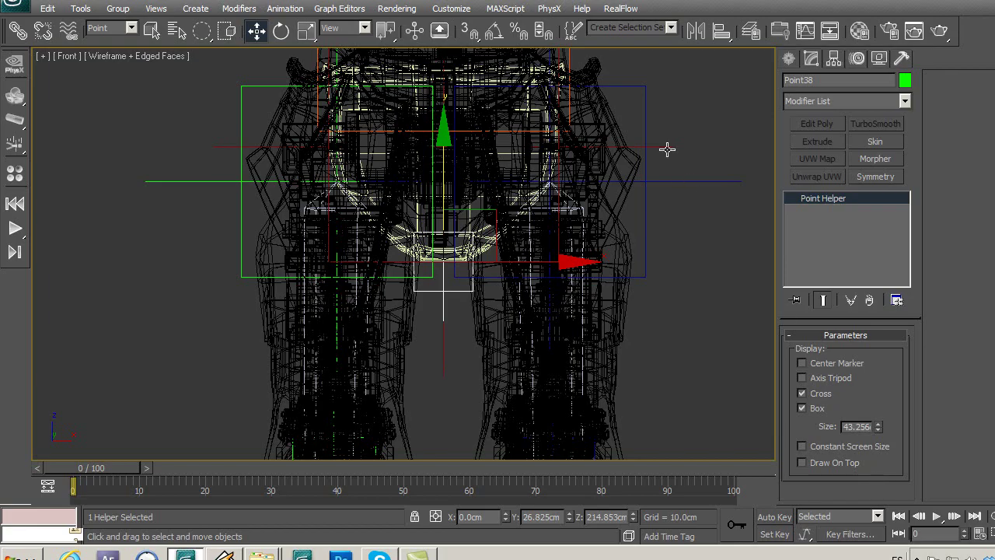
mouse_move(667, 149)
middle_down()
mouse_move(653, 182)
mouse_move(665, 232)
middle_up()
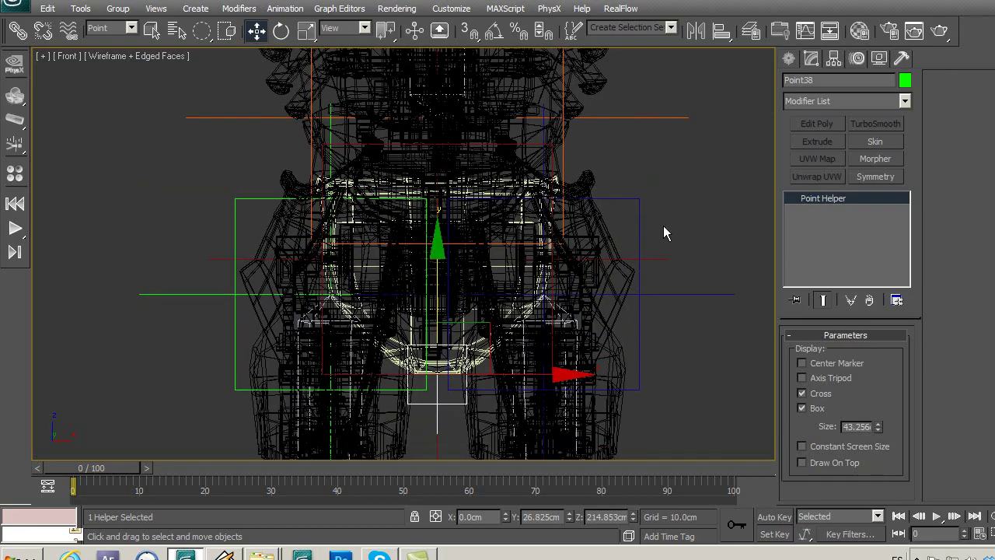
Step: Hide the torzo, pierna, pie, pelviz, cabeza and brazo layers, then add the red helper to the selection
click(746, 35)
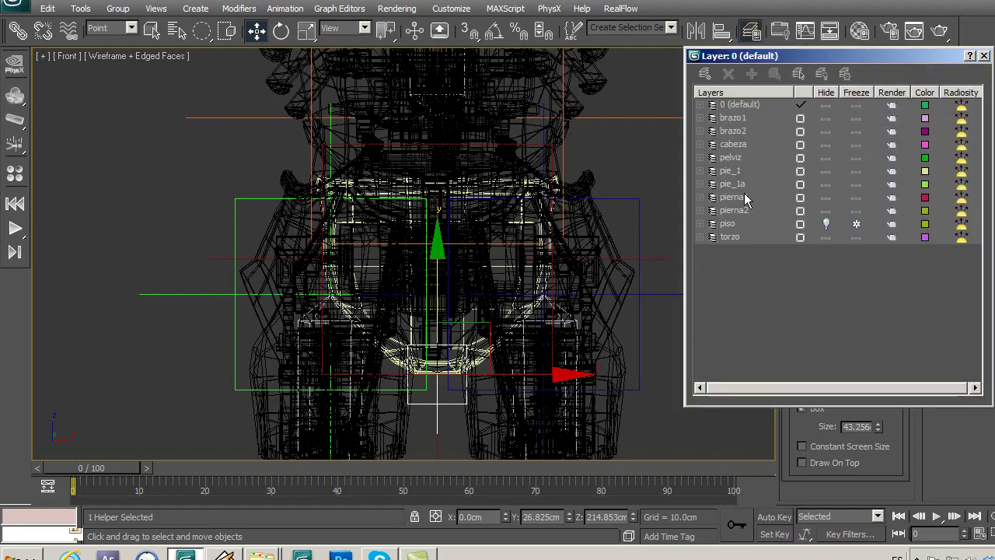
click(825, 237)
click(826, 211)
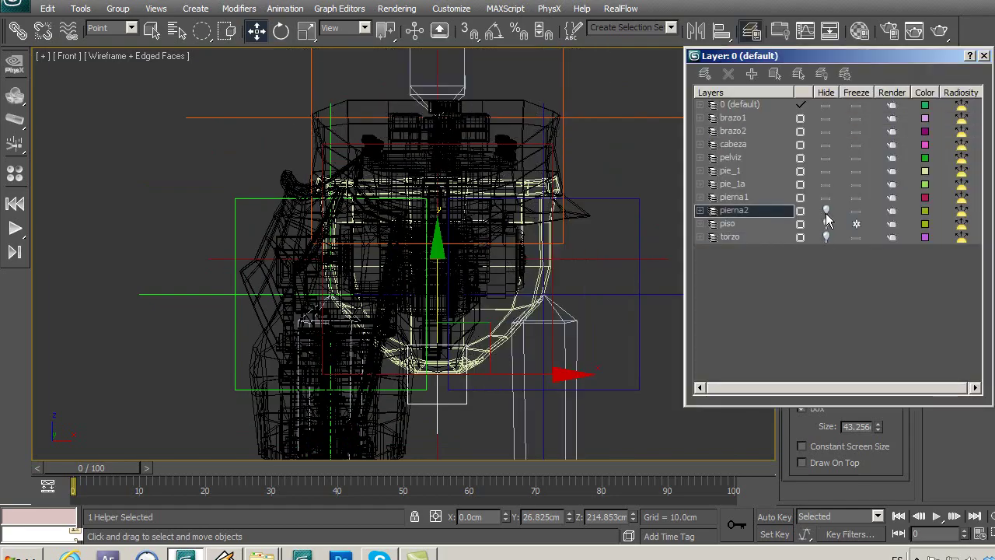
click(826, 197)
click(825, 184)
click(826, 171)
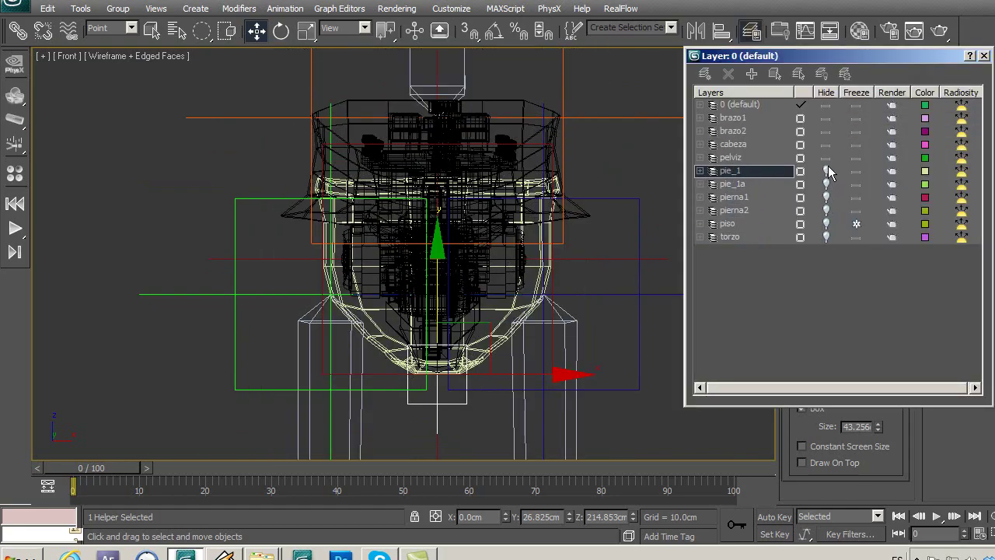
click(827, 158)
click(826, 144)
click(826, 131)
click(826, 119)
click(984, 56)
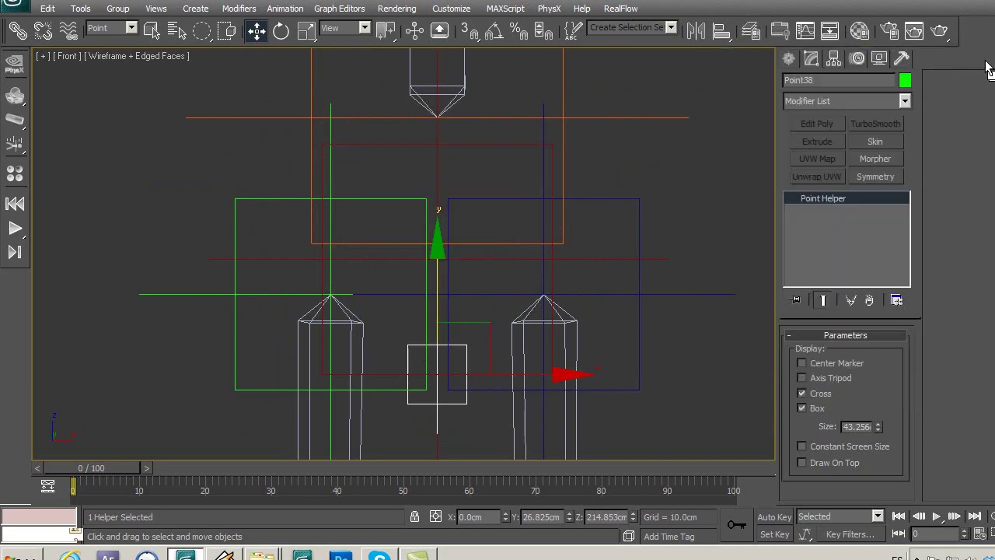
middle_drag(645, 258, 587, 201)
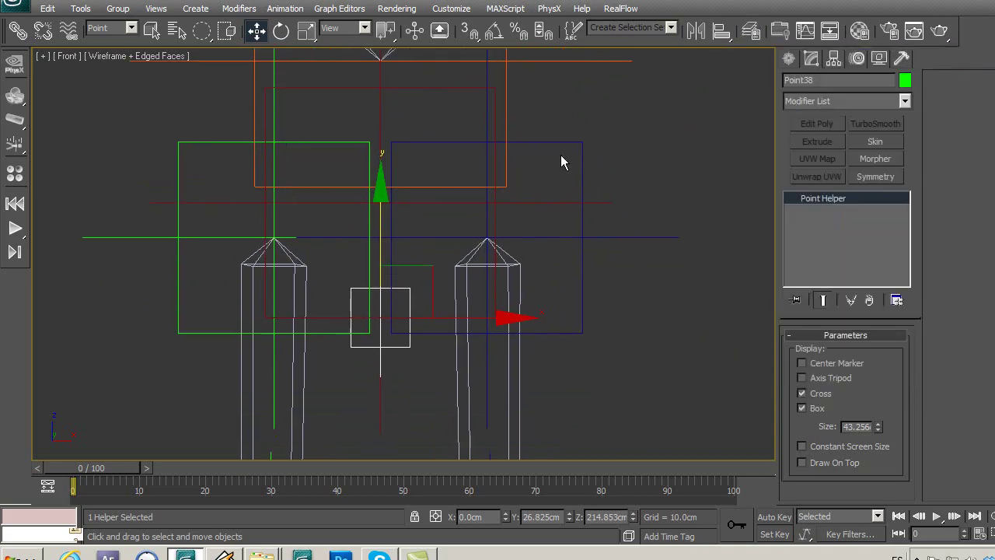
ctrl+click(464, 90)
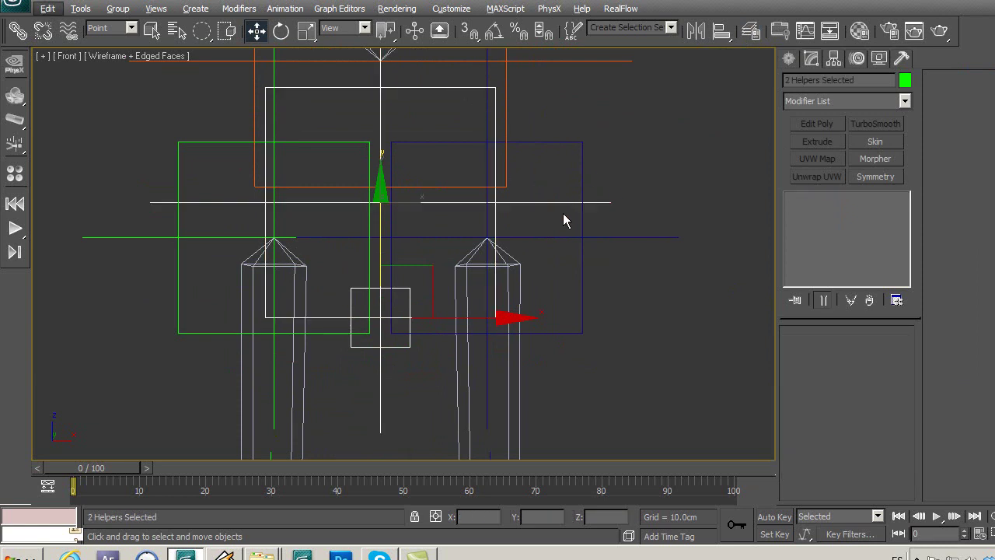
Step: Isolate the two helpers, frame them in a maximized Perspective view, and select Point01
middle_drag(382, 196, 417, 201)
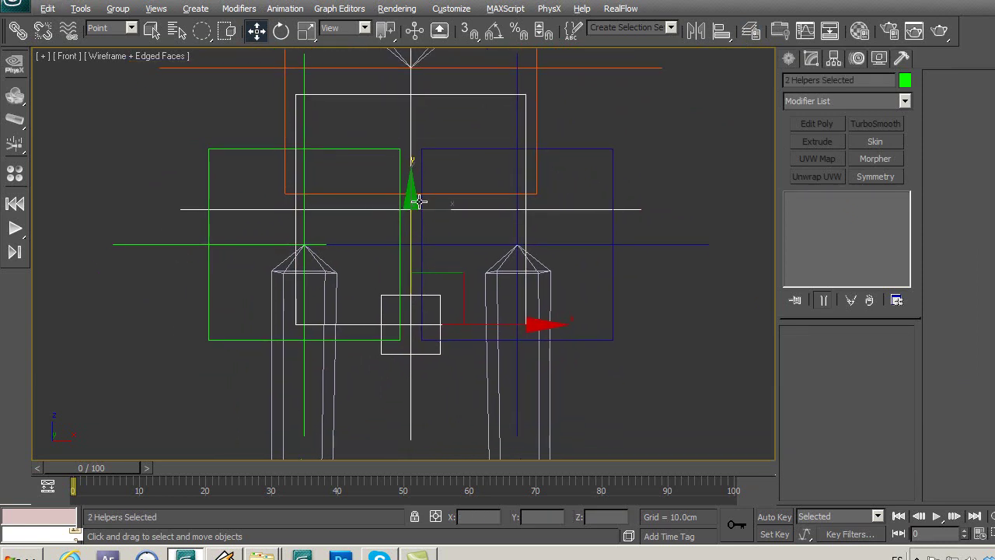
key(alt+q)
middle_drag(469, 273, 488, 245)
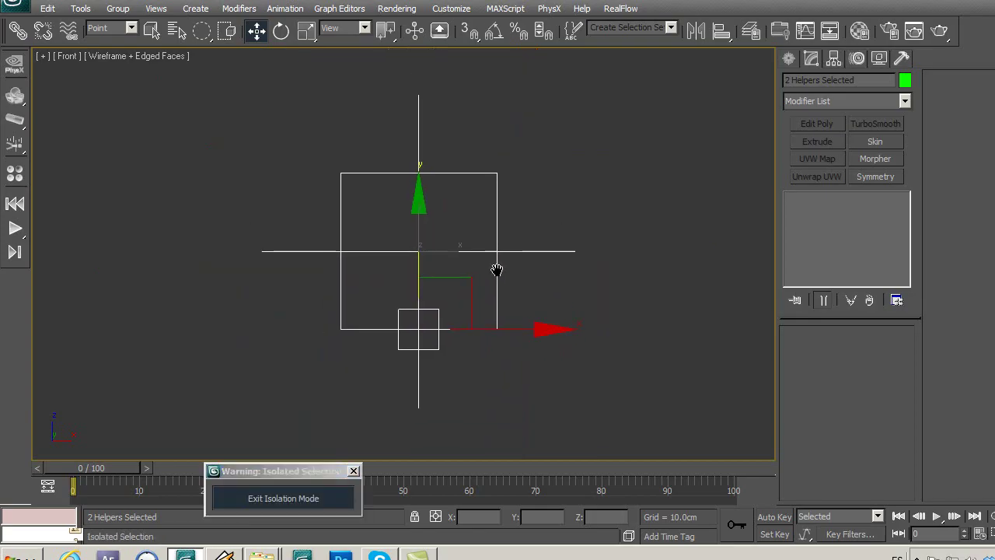
click(561, 383)
key(alt+w)
key(ctrl+shift+z)
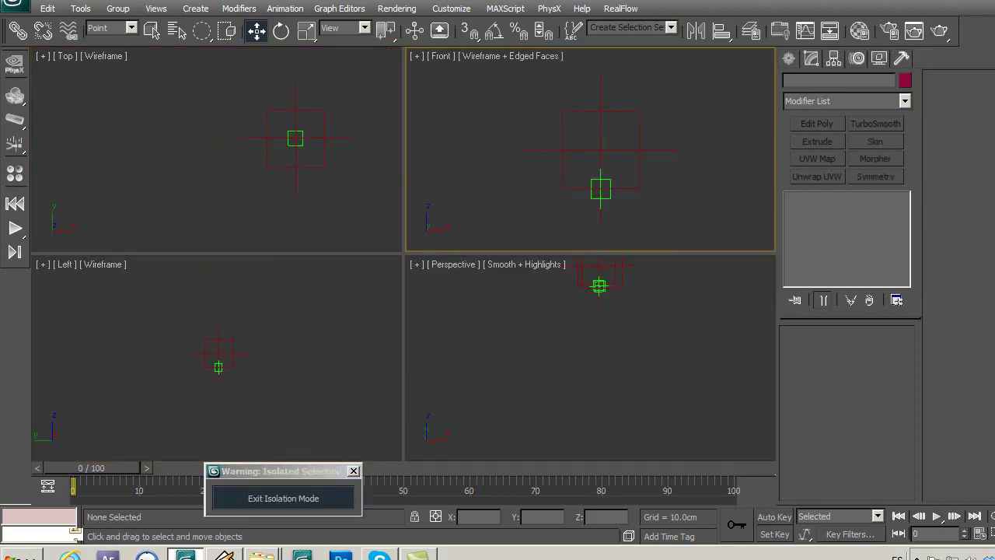
click(678, 350)
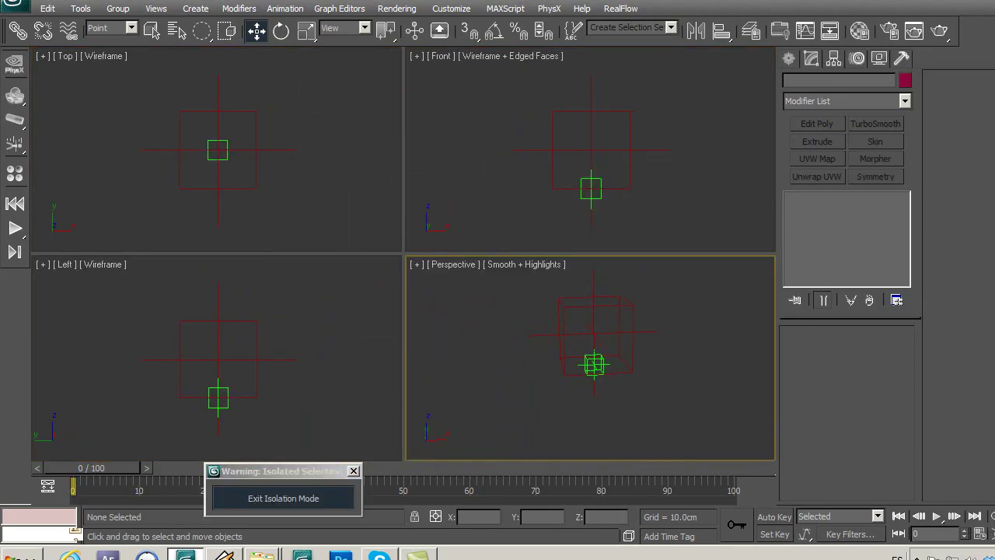
key(alt+w)
key(ctrl+r)
mouse_move(417, 272)
mouse_down()
mouse_move(456, 256)
mouse_move(428, 282)
mouse_move(453, 275)
mouse_up()
key(w)
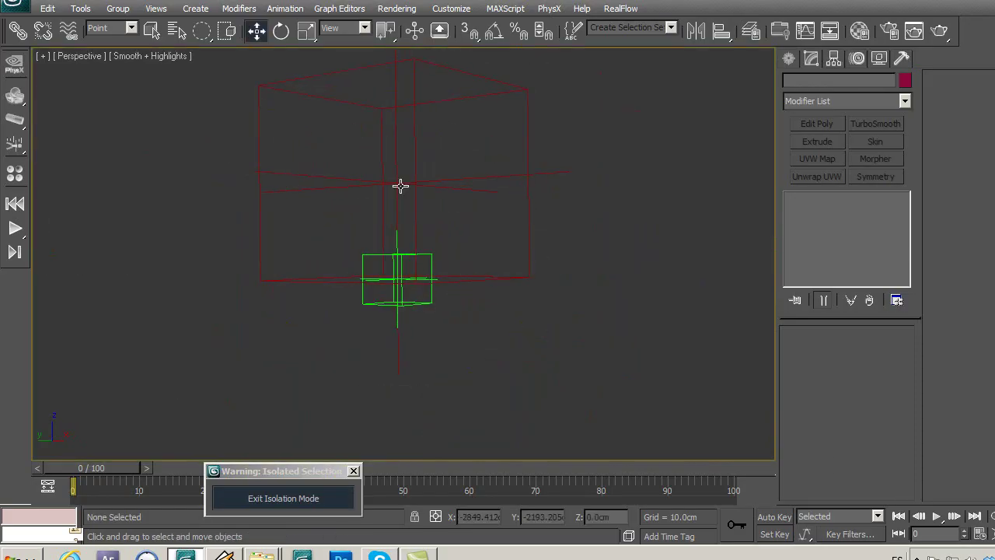
click(400, 186)
Step: With 3D Snaps on, draw a bone from Point01 to Point38 ending in a nub
click(787, 61)
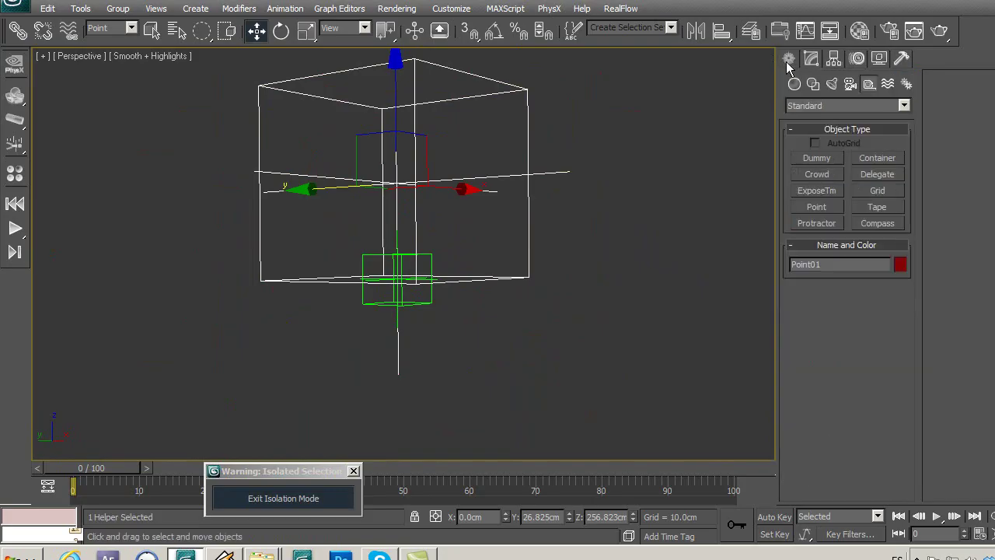
click(475, 36)
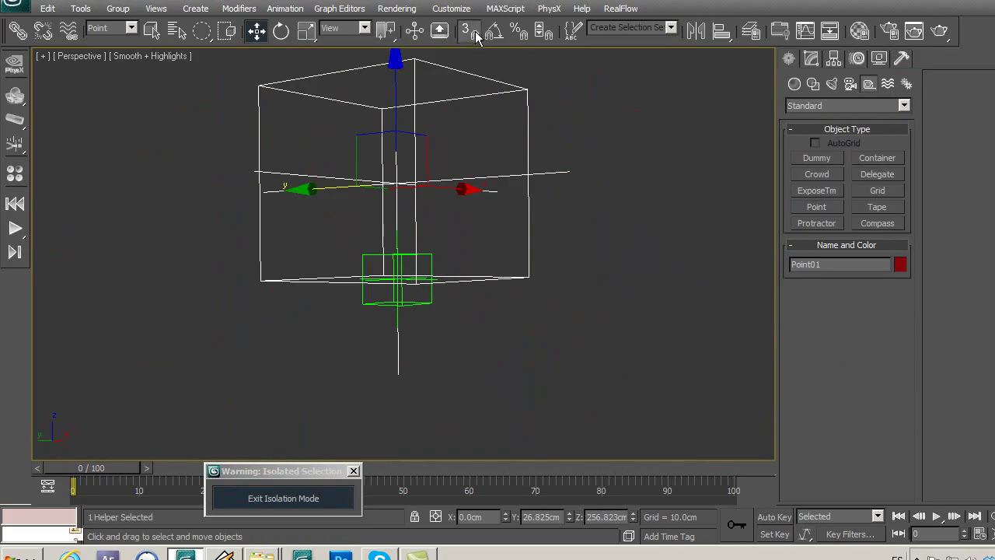
click(906, 83)
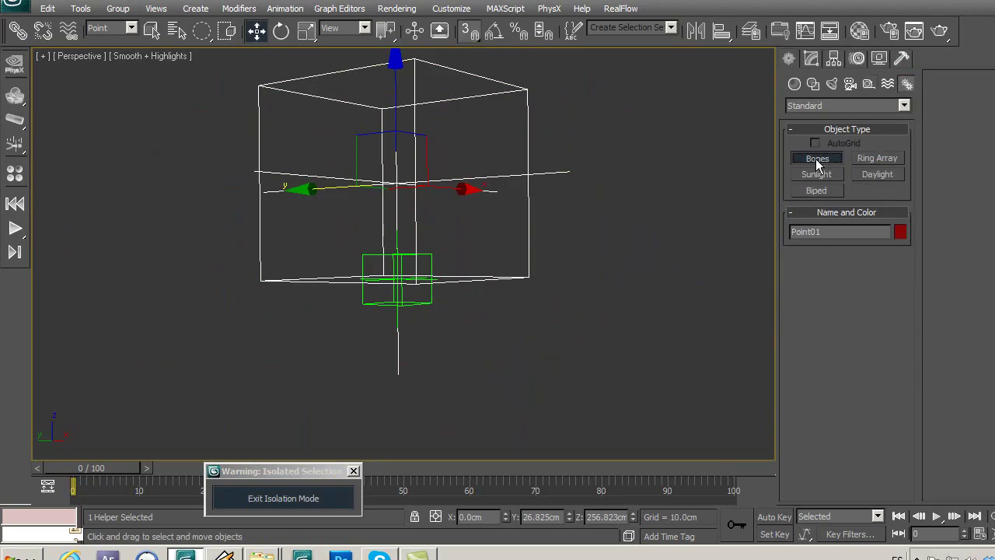
click(815, 159)
click(397, 187)
click(399, 280)
right_click(397, 283)
click(399, 291)
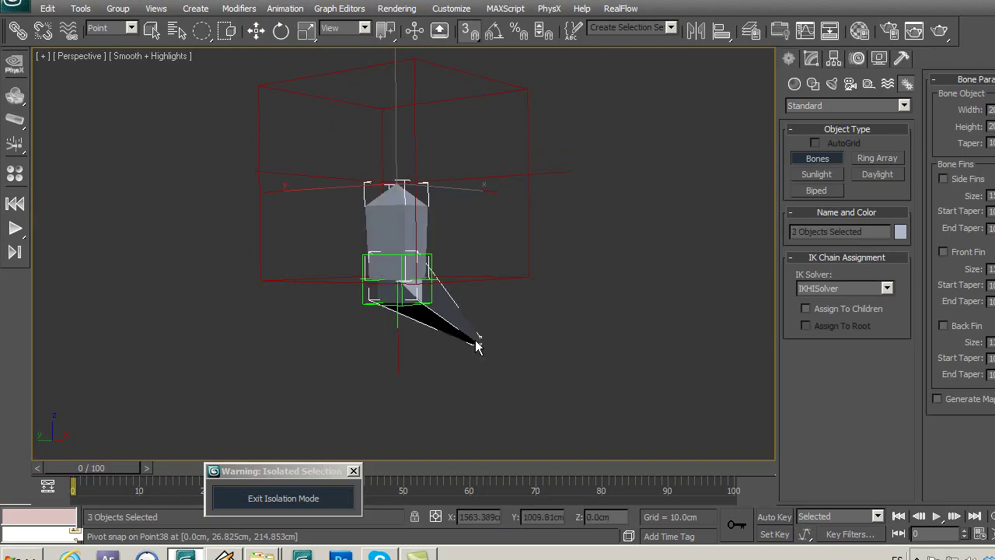
right_click(477, 334)
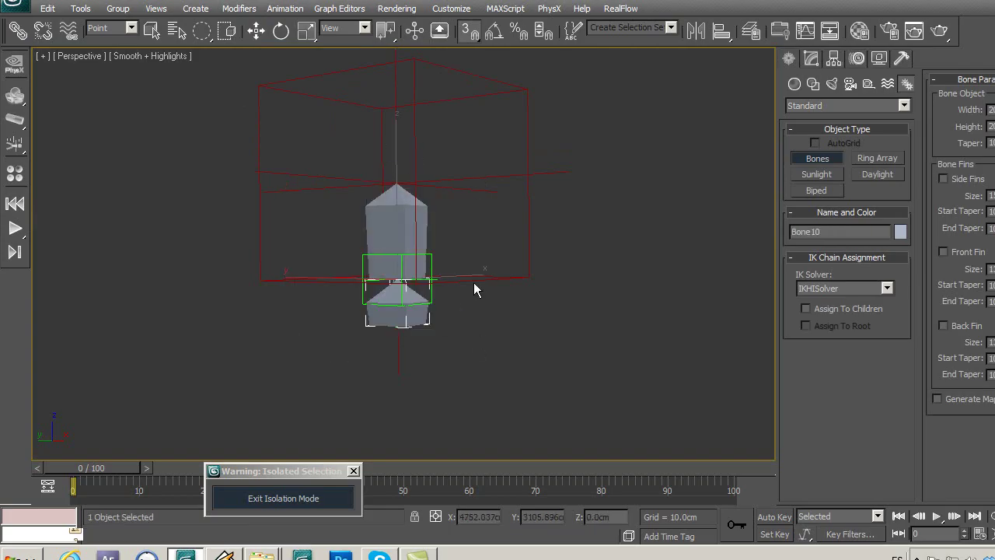
Step: Deselect everything and exit Isolation Mode to show the full rig
click(255, 31)
click(176, 147)
middle_drag(427, 297, 433, 296)
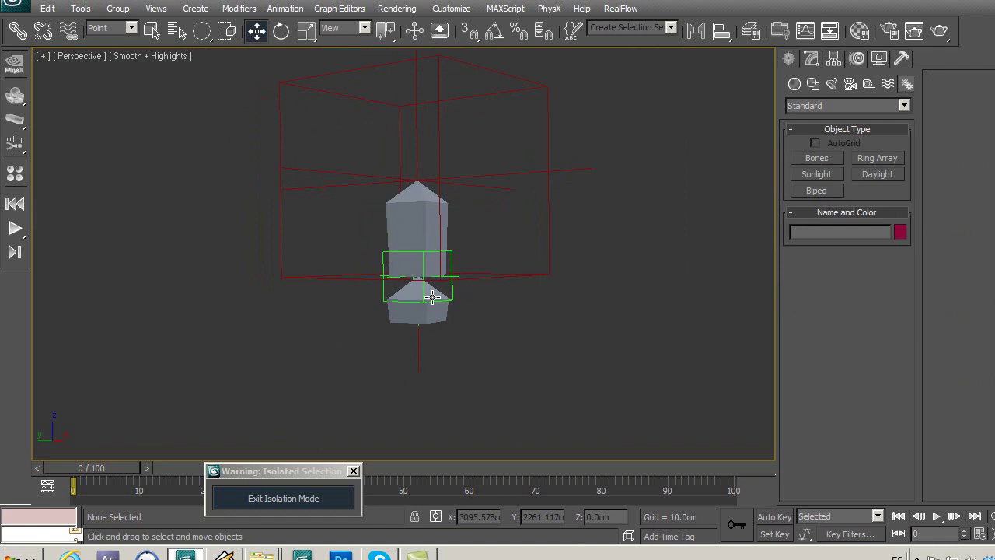
click(348, 505)
middle_drag(546, 307, 551, 391)
mouse_move(461, 374)
middle_down()
mouse_move(469, 380)
mouse_move(512, 353)
mouse_move(472, 348)
mouse_move(544, 337)
mouse_move(582, 350)
mouse_move(536, 346)
mouse_move(522, 329)
mouse_move(478, 337)
mouse_move(511, 337)
mouse_move(510, 359)
mouse_move(333, 256)
mouse_move(357, 285)
mouse_move(331, 264)
mouse_move(411, 276)
mouse_move(387, 281)
middle_up()
Step: With Select and Link, parent three green finger helpers to the large hand box
scroll(382, 318, up, 3)
scroll(371, 282, up, 2)
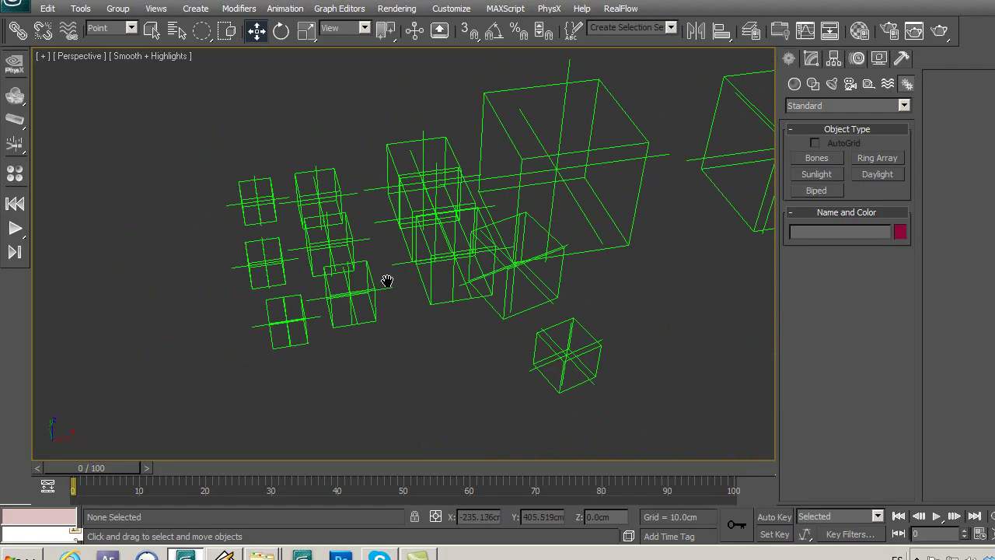
click(17, 30)
mouse_move(67, 80)
alt+middle_down()
mouse_move(229, 194)
mouse_move(337, 249)
alt+middle_up()
scroll(415, 249, down, 3)
mouse_move(416, 249)
middle_down()
mouse_move(477, 237)
mouse_move(456, 238)
middle_up()
scroll(453, 241, up, 3)
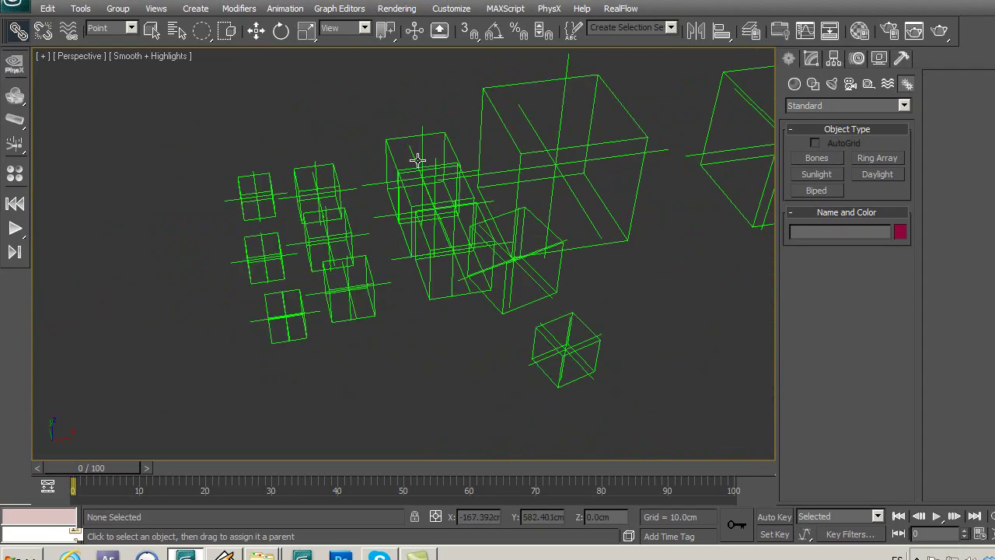
drag(420, 131, 486, 100)
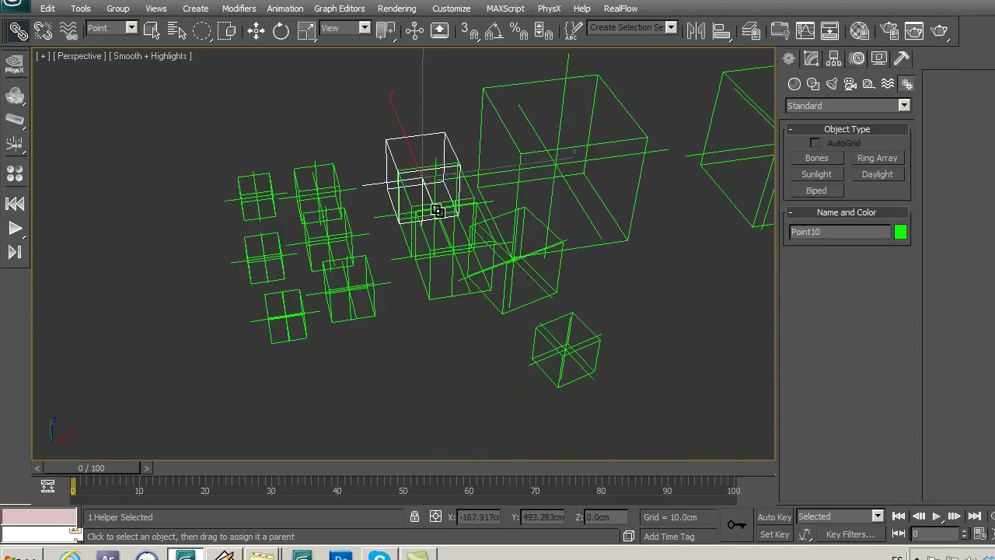
drag(433, 212, 536, 216)
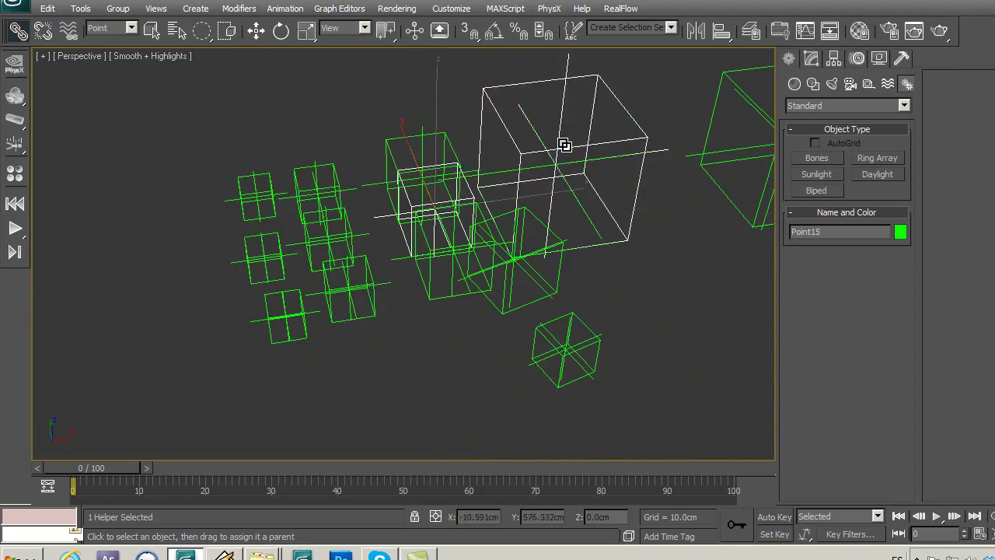
drag(435, 295, 547, 181)
drag(503, 305, 572, 155)
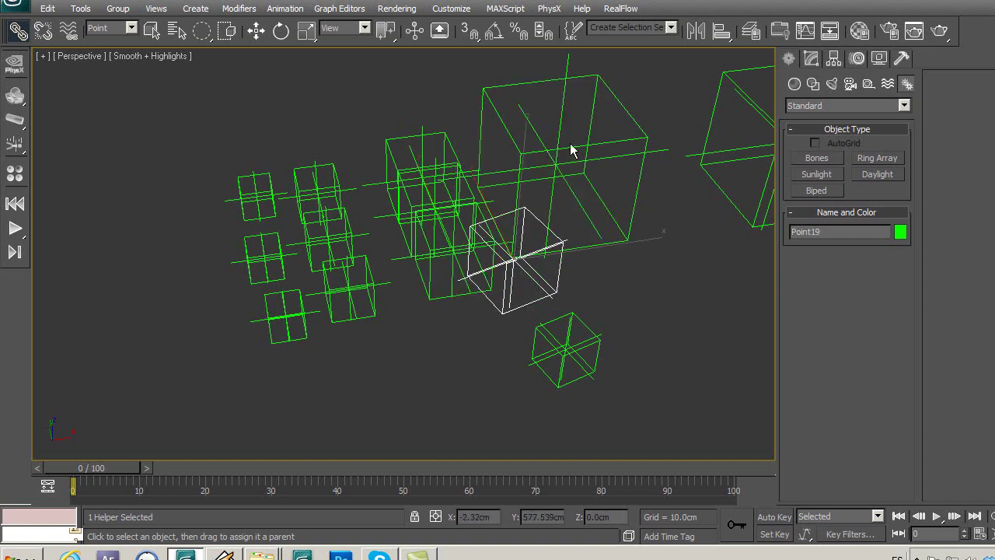
Step: Chain the remaining green finger helpers: Point20 to Point19, a fingertip to Point17, Point13 upward, Point12 to Point11, and Point14 to the hand box
drag(546, 371, 464, 318)
middle_drag(464, 318, 526, 316)
click(528, 311)
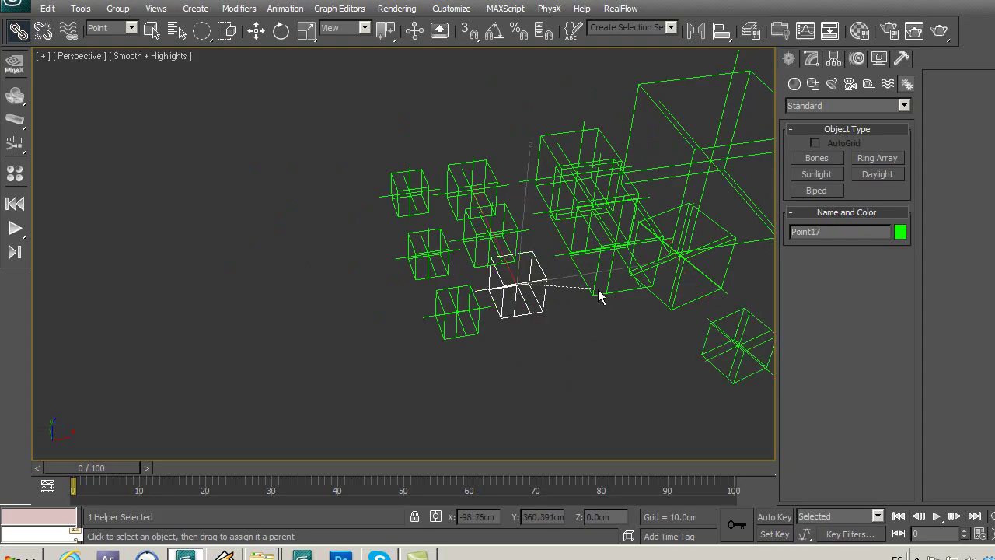
drag(599, 307, 593, 291)
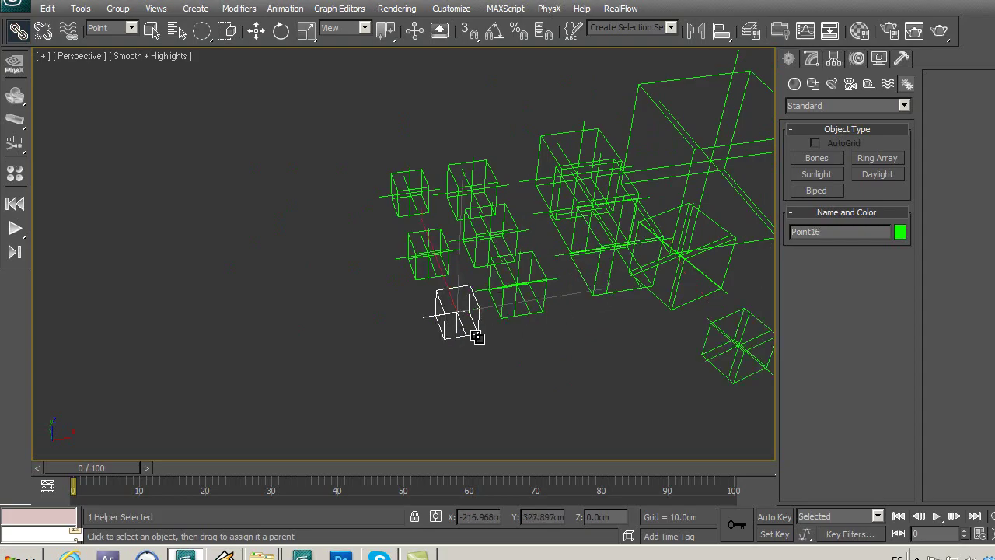
drag(477, 336, 518, 300)
click(434, 247)
drag(434, 247, 474, 233)
drag(410, 192, 459, 181)
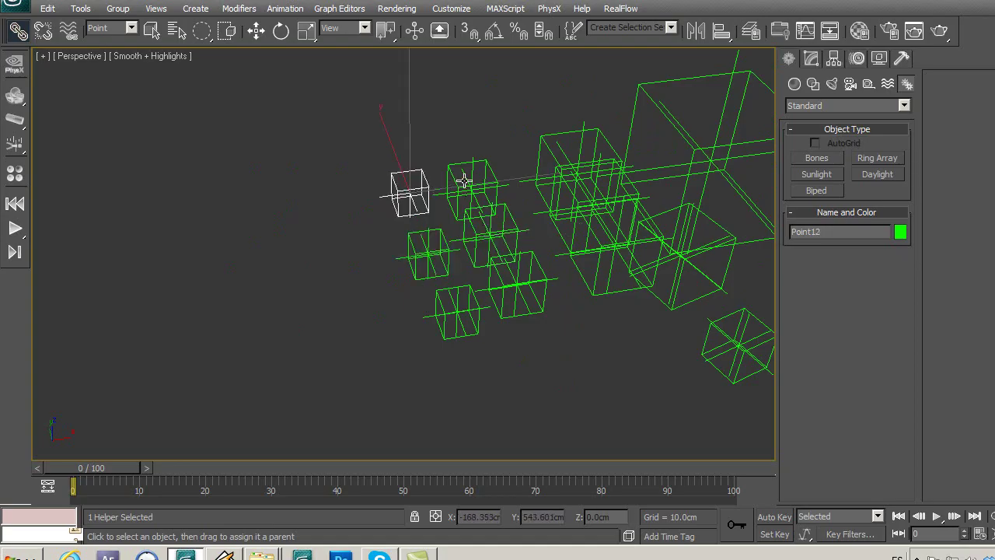
mouse_move(424, 192)
mouse_down()
mouse_move(551, 151)
mouse_move(541, 133)
mouse_up()
alt+middle_drag(494, 262, 481, 324)
drag(508, 251, 539, 231)
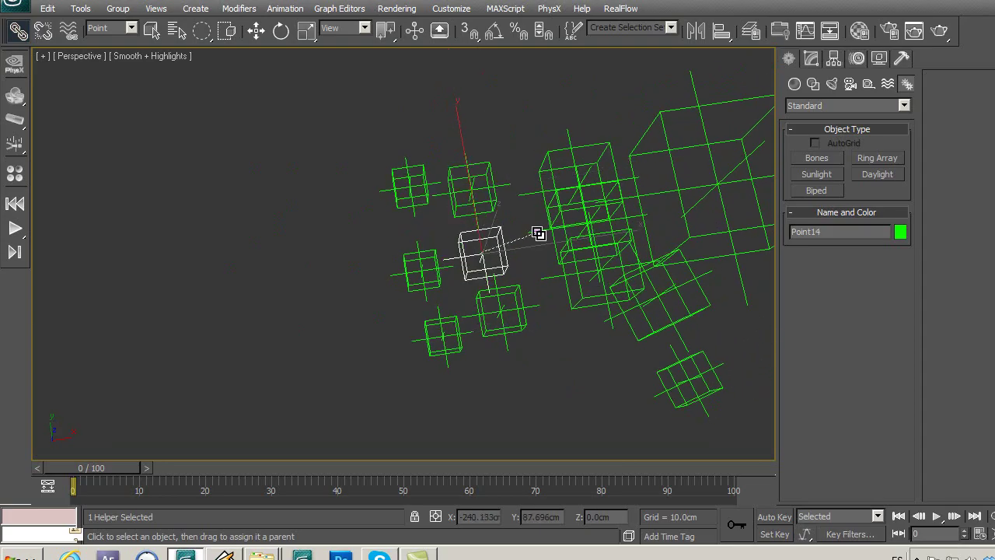
middle_drag(539, 231, 448, 278)
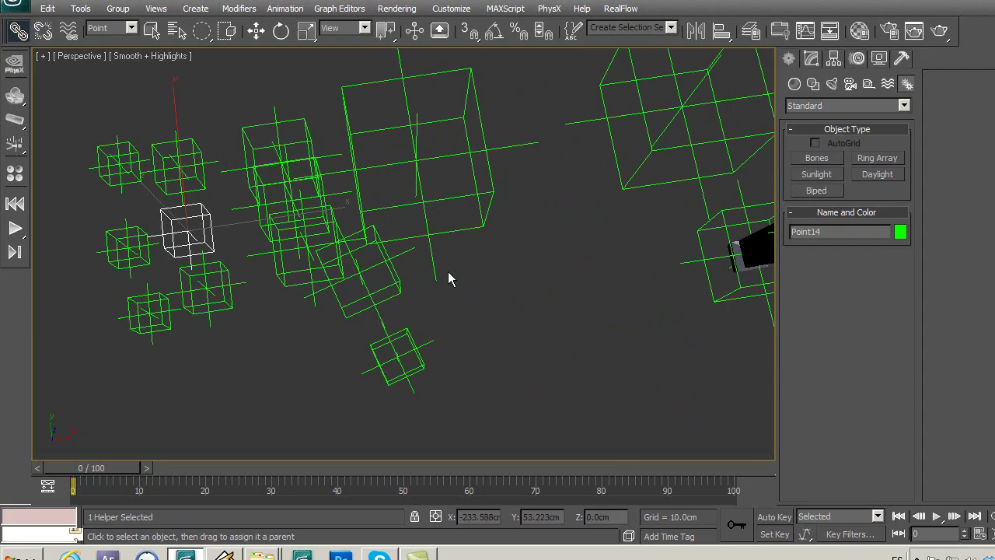
Step: Link green arm helper Point07 to the helper beside it, after picking Point08
mouse_move(491, 311)
alt+middle_down()
mouse_move(473, 222)
mouse_move(455, 228)
mouse_move(446, 260)
mouse_move(324, 220)
alt+middle_up()
click(482, 222)
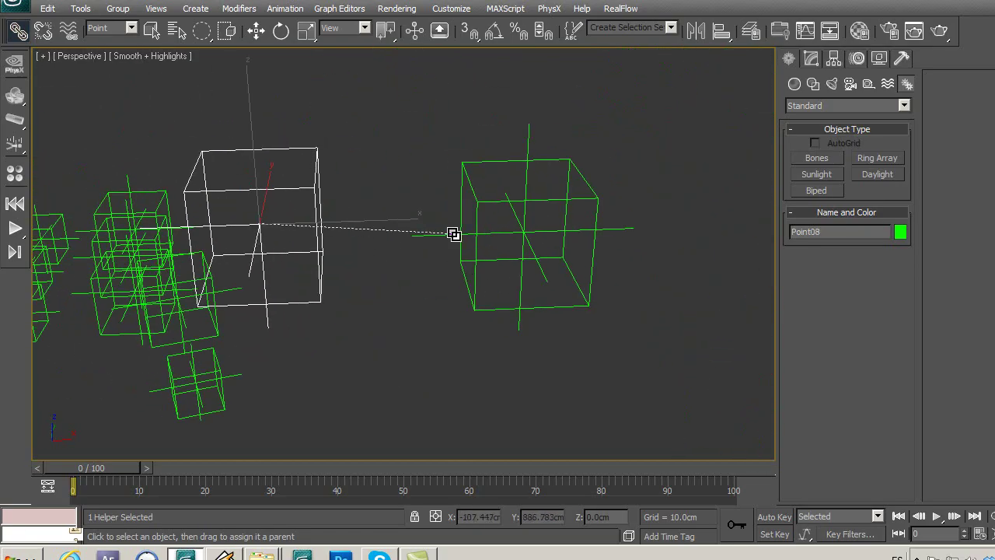
alt+middle_drag(524, 266, 443, 266)
click(340, 240)
drag(655, 178, 646, 199)
Step: Link the outer blue arm helper to the middle one and Point22 to the blue shoulder helper
scroll(540, 271, down, 3)
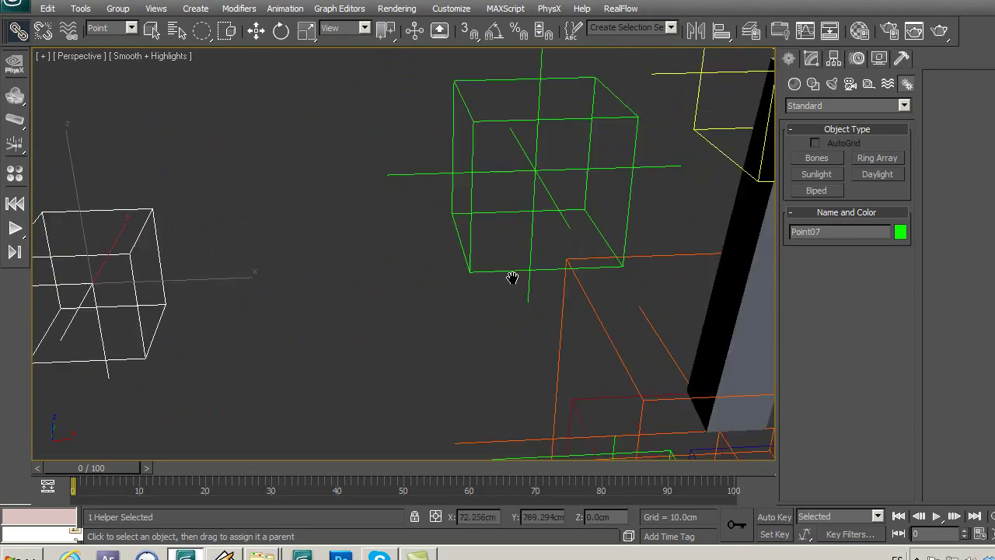
scroll(499, 277, down, 5)
scroll(551, 277, down, 2)
scroll(455, 249, down, 1)
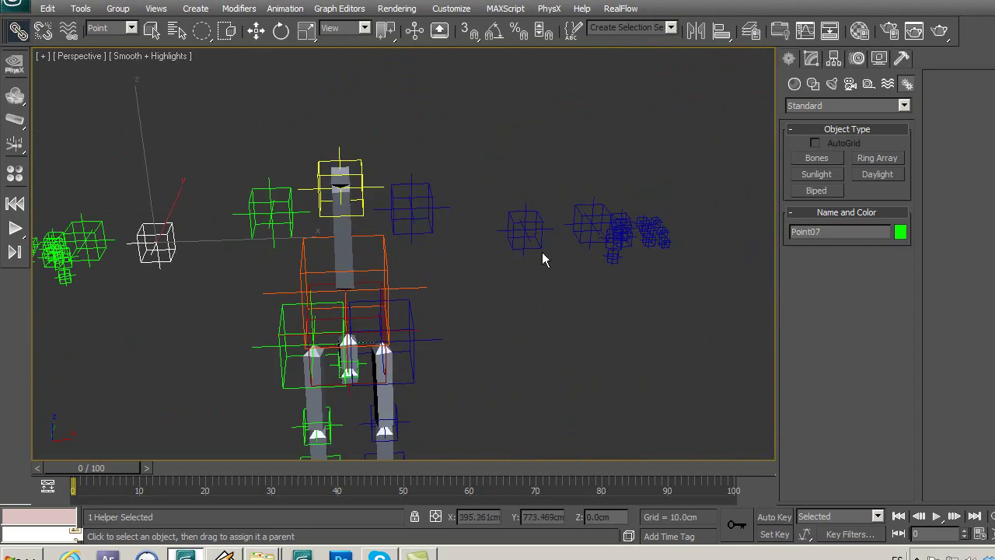
scroll(560, 264, up, 2)
mouse_move(718, 212)
mouse_down()
mouse_move(625, 212)
mouse_move(556, 239)
mouse_move(440, 193)
mouse_up()
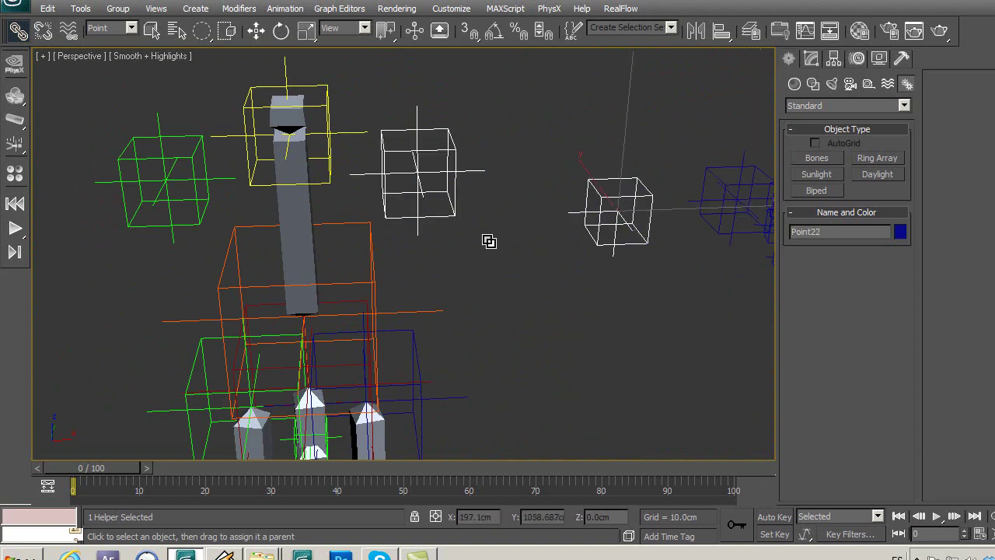
middle_drag(484, 235, 467, 196)
scroll(524, 256, down, 3)
mouse_move(573, 318)
middle_down()
mouse_move(562, 249)
mouse_move(536, 311)
mouse_move(497, 348)
middle_up()
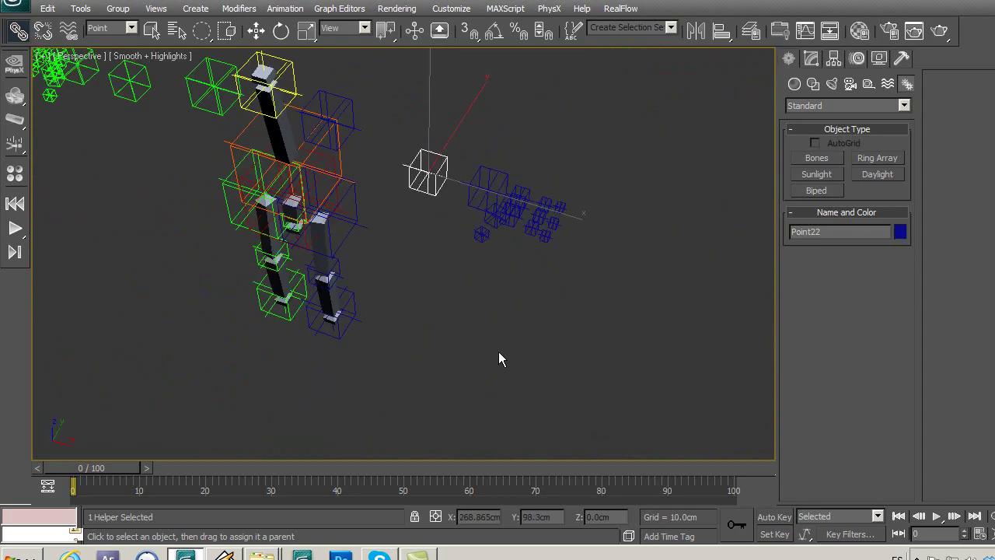
scroll(569, 259, up, 3)
mouse_move(569, 259)
middle_down()
mouse_move(498, 294)
mouse_move(481, 331)
middle_up()
scroll(481, 330, up, 3)
Step: Chain blue finger helpers Point30 and Point27 to their parents and link one onto Point25
scroll(460, 318, up, 1)
click(305, 332)
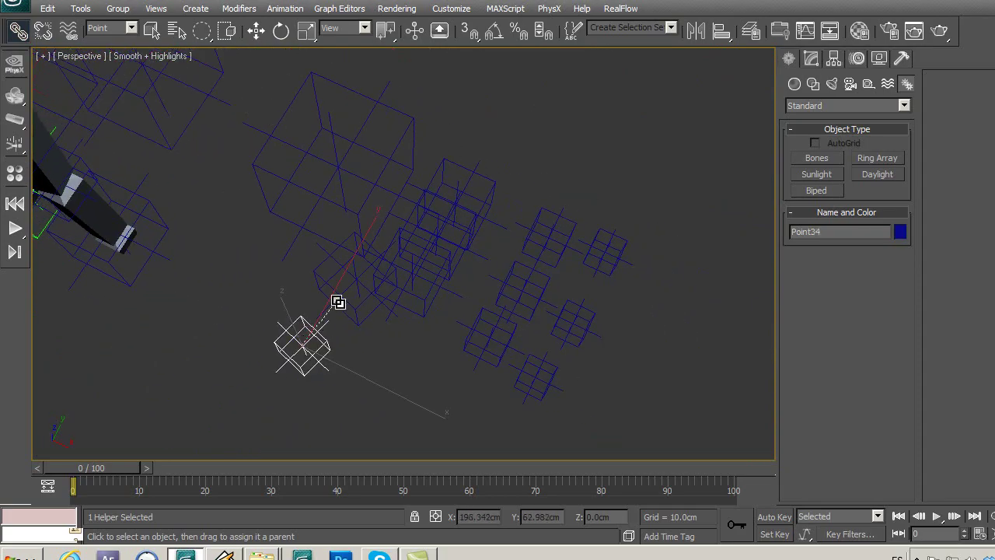
click(555, 371)
drag(557, 372, 506, 355)
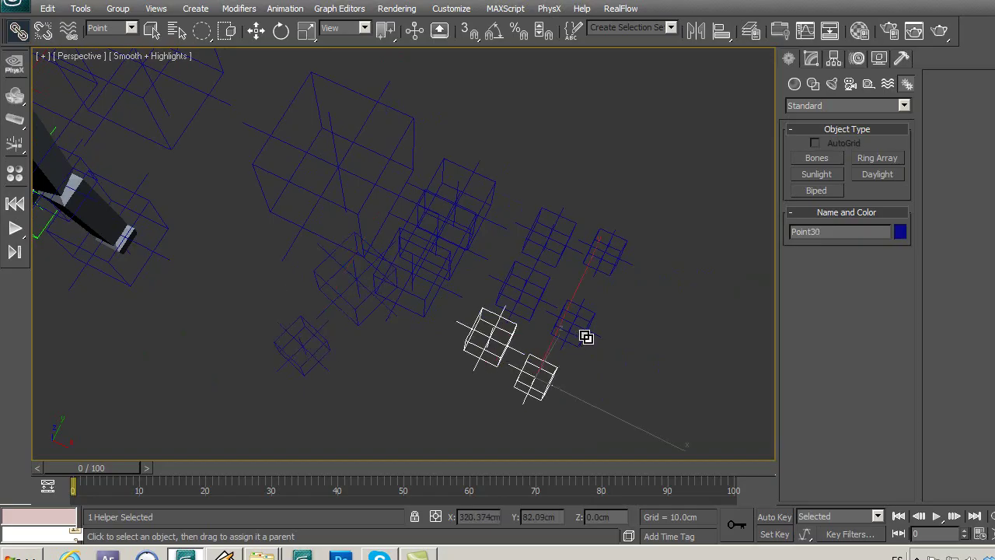
drag(584, 338, 536, 309)
mouse_move(604, 251)
mouse_down()
mouse_move(545, 229)
mouse_move(464, 225)
mouse_up()
click(547, 224)
drag(467, 352, 418, 309)
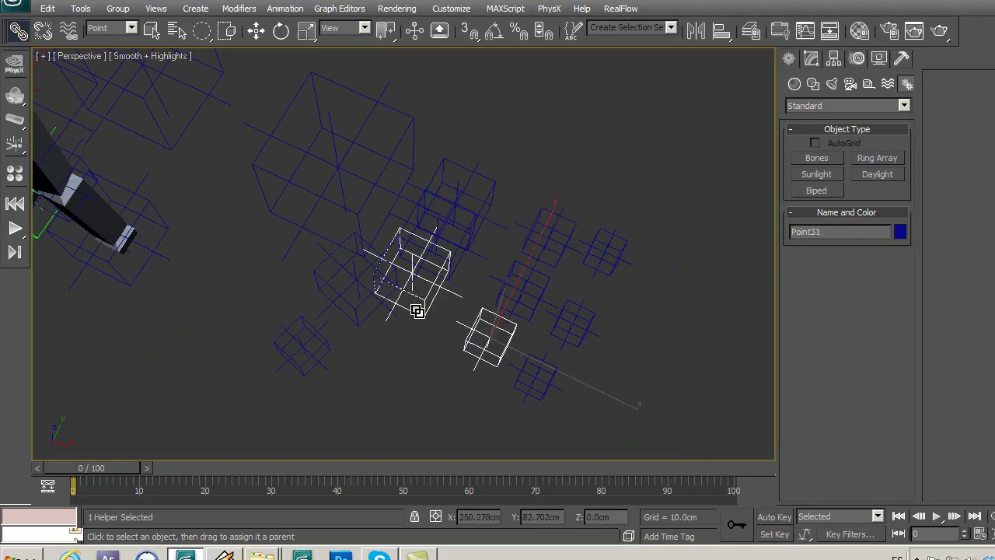
Step: Link blue finger helpers Point28, Point29, Point24 and Point32 to the large hand box
click(532, 294)
drag(531, 294, 476, 257)
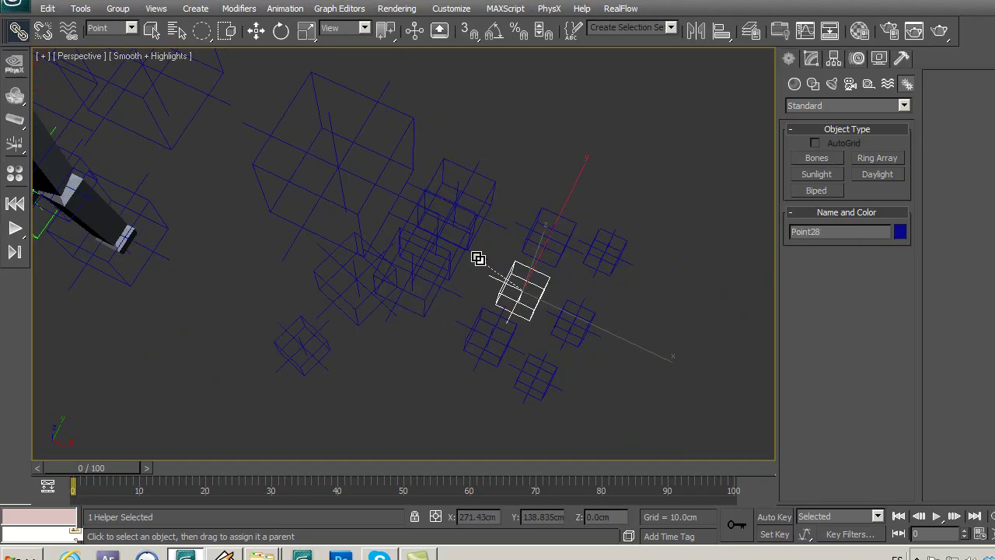
middle_drag(417, 274, 469, 291)
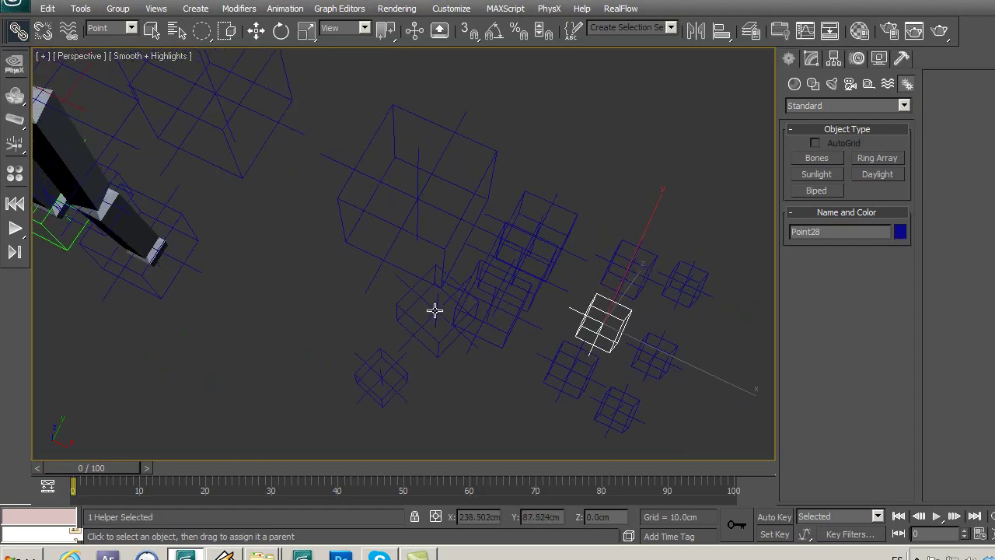
drag(435, 310, 435, 246)
click(474, 275)
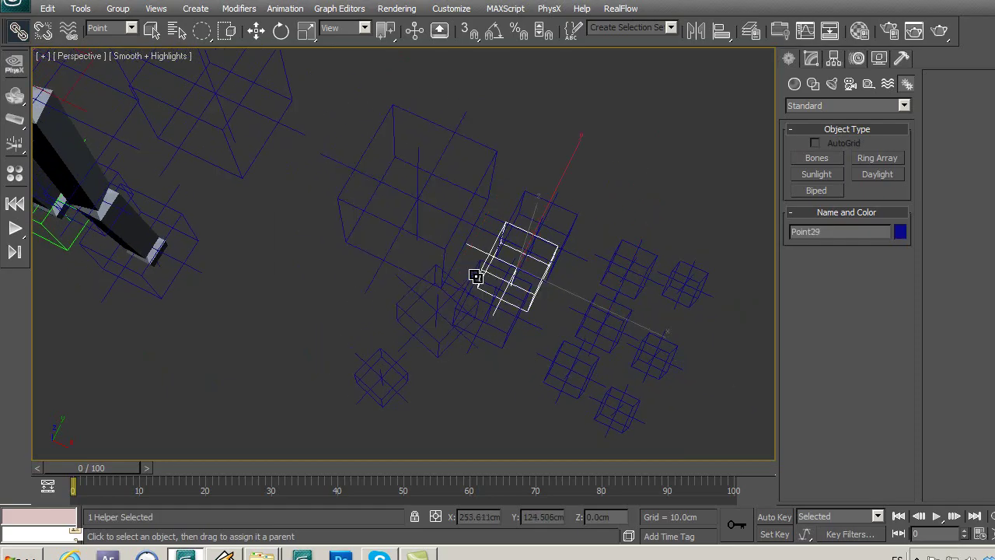
drag(439, 232, 466, 221)
drag(541, 195, 490, 164)
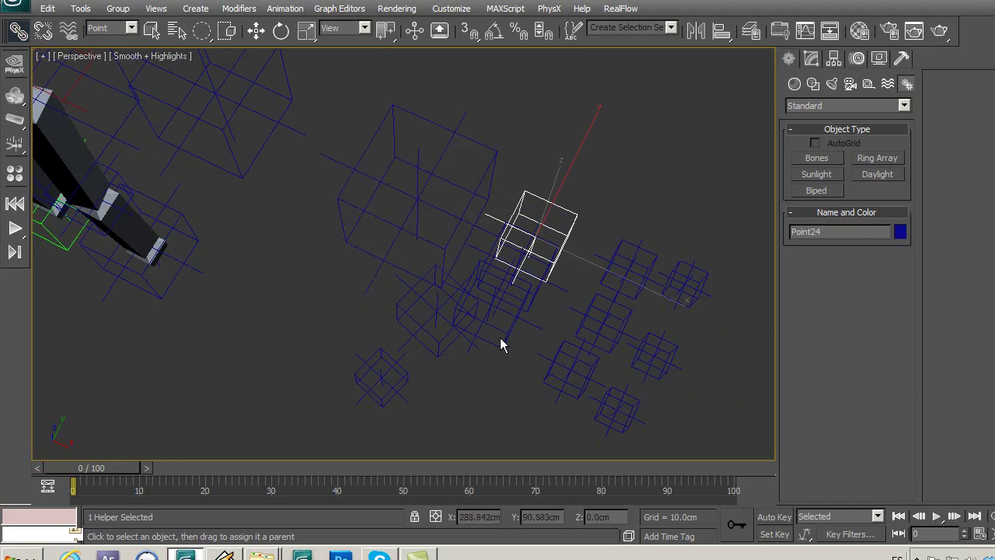
click(504, 339)
drag(506, 336, 440, 249)
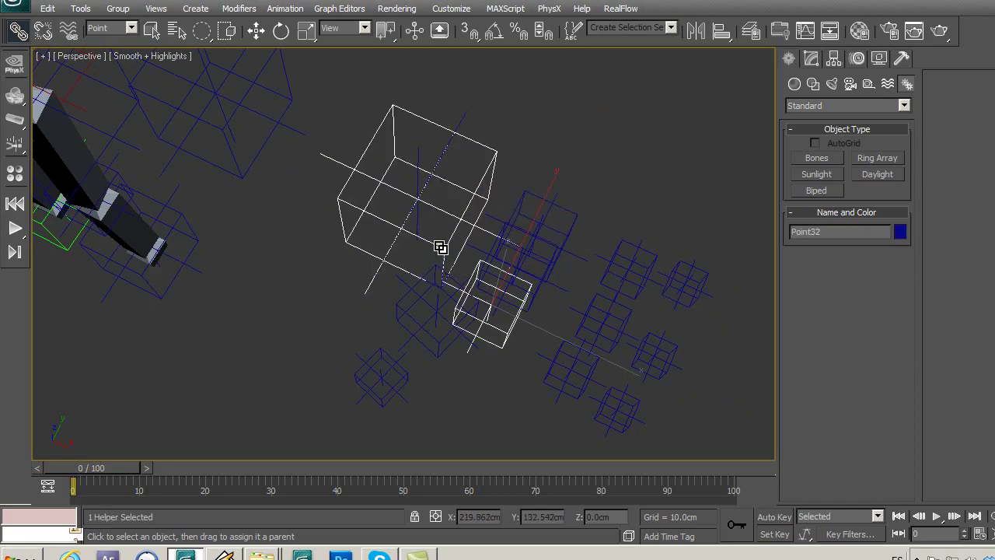
click(286, 299)
Step: Parent shoulder helpers Point06 and Point21 to the orange torso box
scroll(287, 303, down, 3)
mouse_move(295, 372)
alt+middle_down()
mouse_move(498, 276)
mouse_move(502, 305)
alt+middle_up()
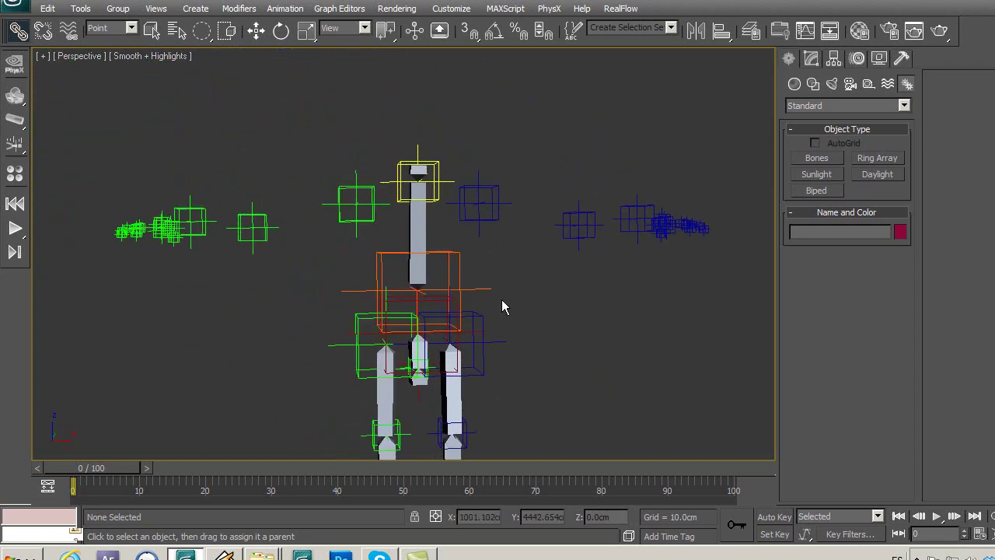
scroll(501, 306, up, 3)
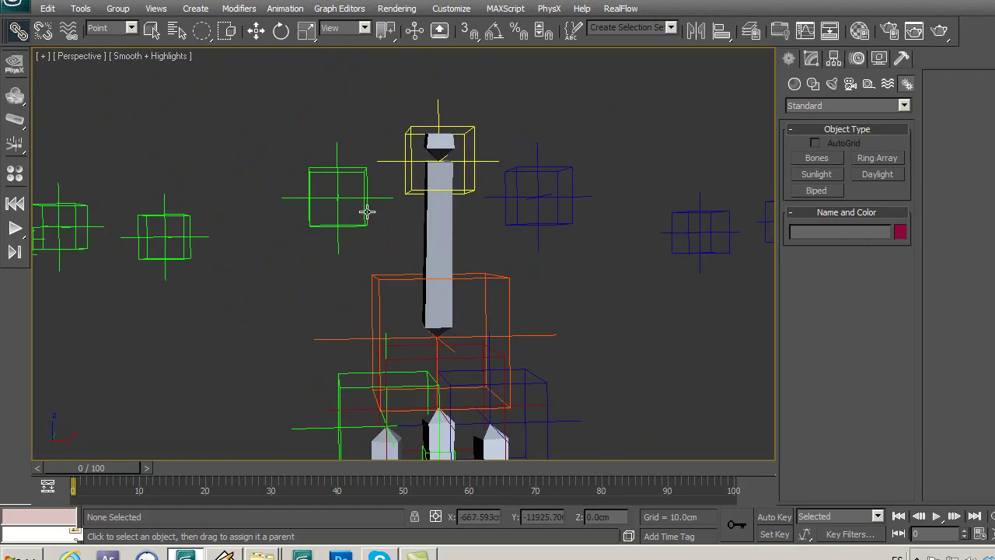
click(367, 211)
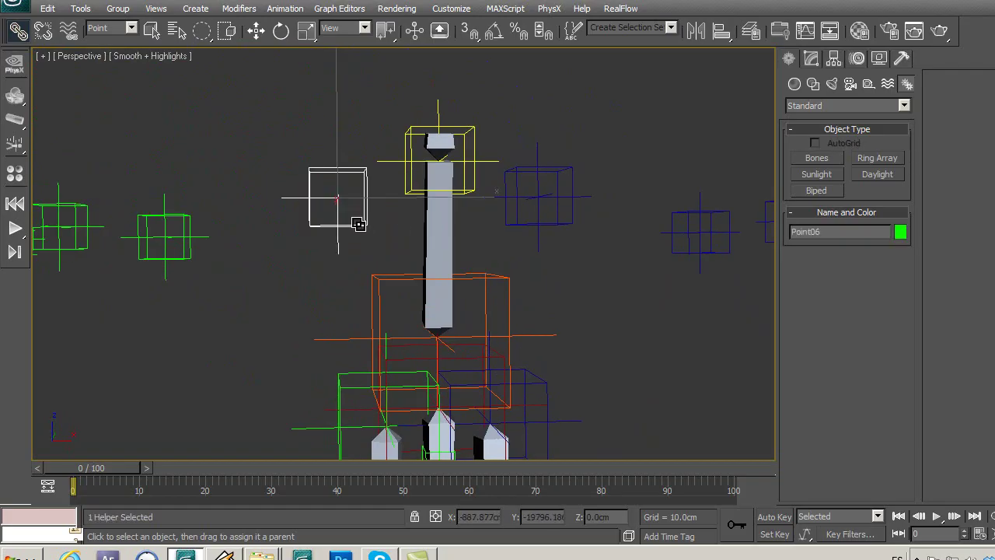
drag(358, 224, 389, 275)
click(542, 235)
drag(538, 217, 503, 282)
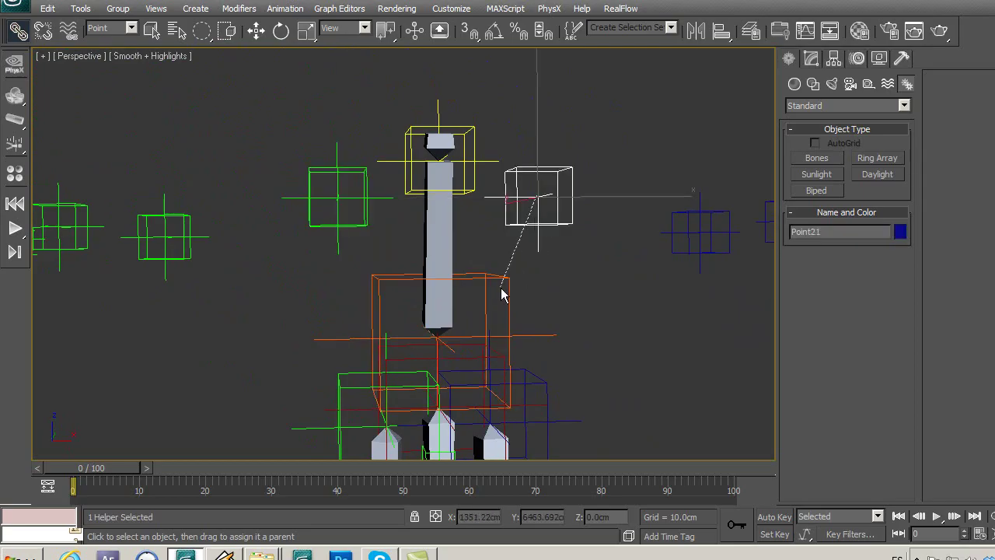
click(572, 289)
scroll(297, 234, down, 1)
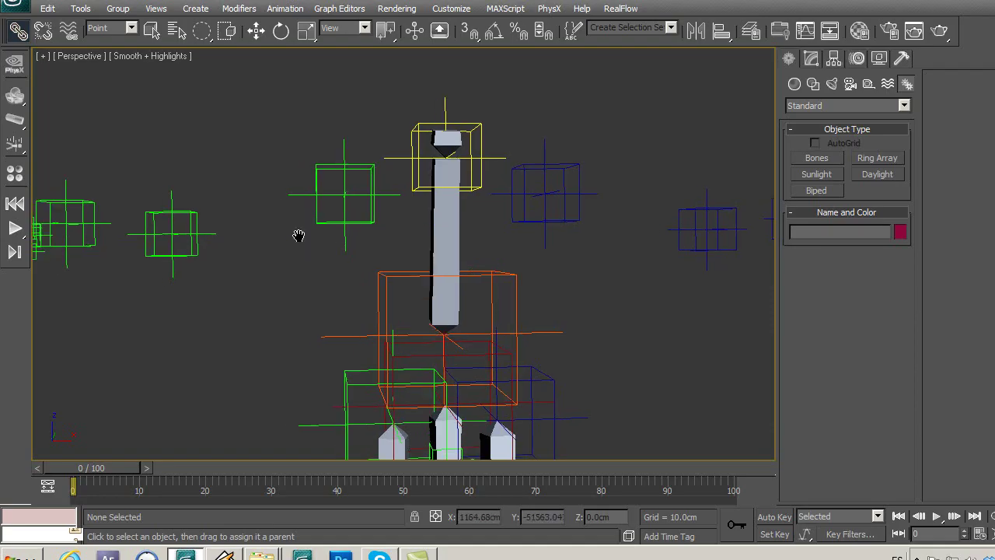
scroll(311, 233, down, 2)
scroll(412, 249, down, 2)
mouse_move(489, 254)
middle_down()
mouse_move(484, 288)
mouse_move(450, 311)
middle_up()
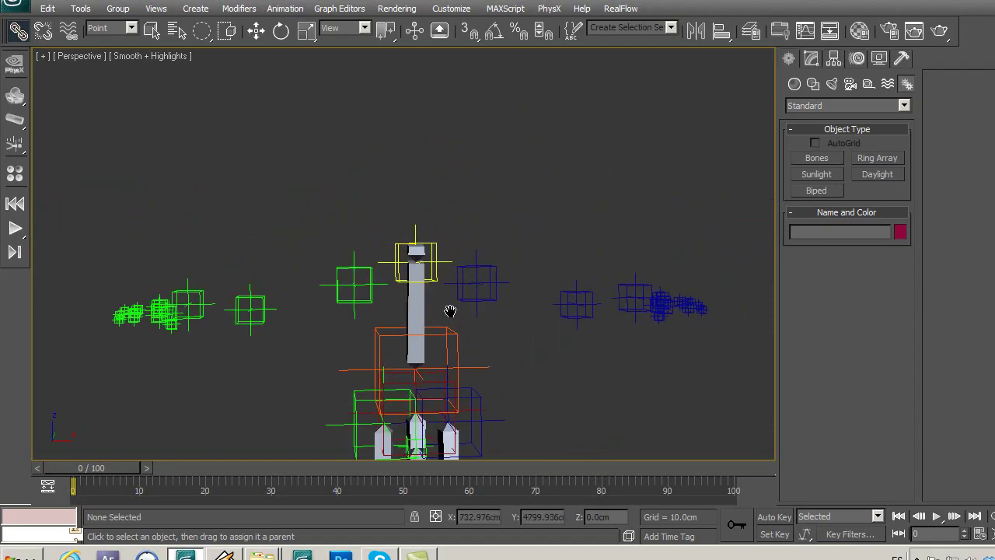
Step: Unhide the brazo1 and brazo2 arm layers in the layer list, then close it
click(749, 34)
click(826, 118)
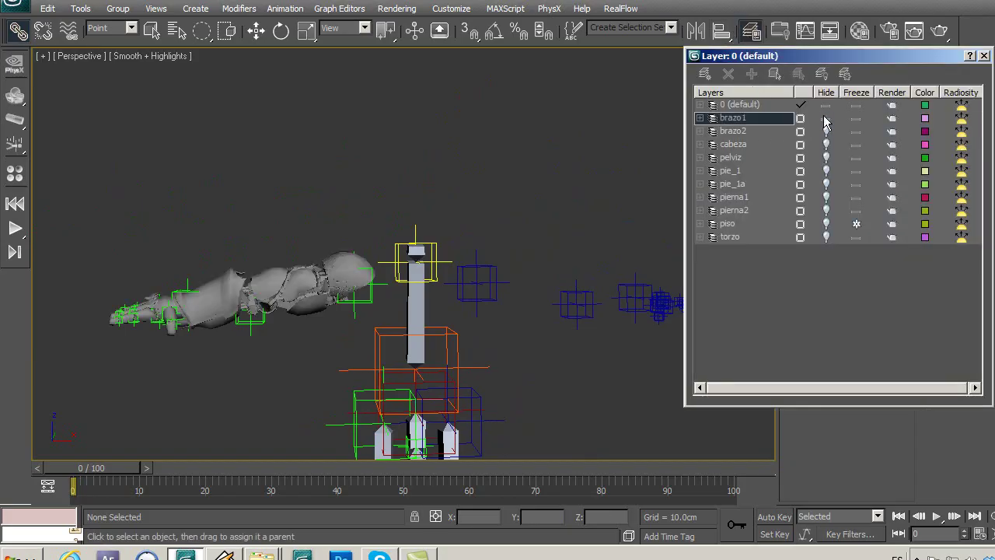
click(826, 132)
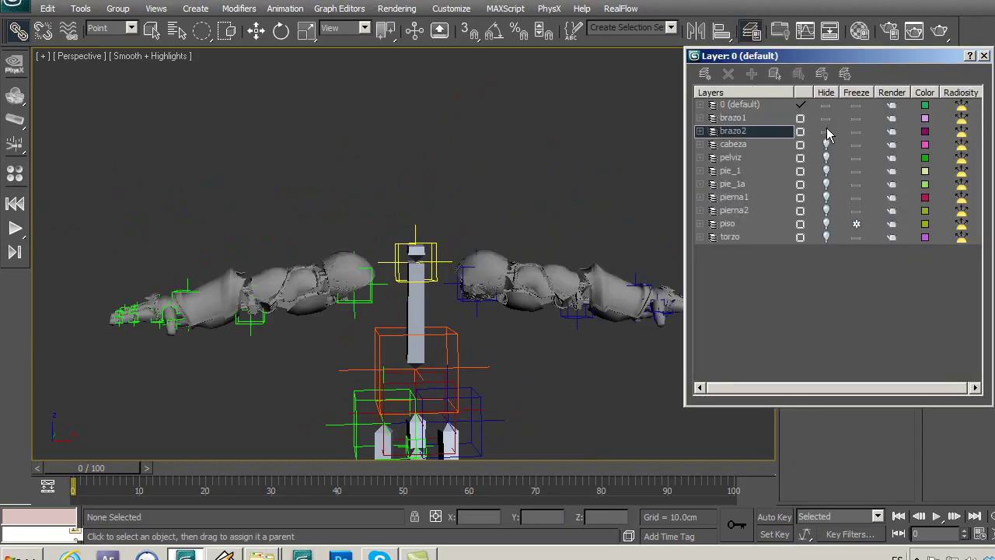
click(984, 56)
Step: Switch to Top view in wireframe and choose Select and Rotate in Local coordinates
mouse_move(655, 155)
alt+middle_down()
mouse_move(591, 155)
mouse_move(590, 194)
alt+middle_up()
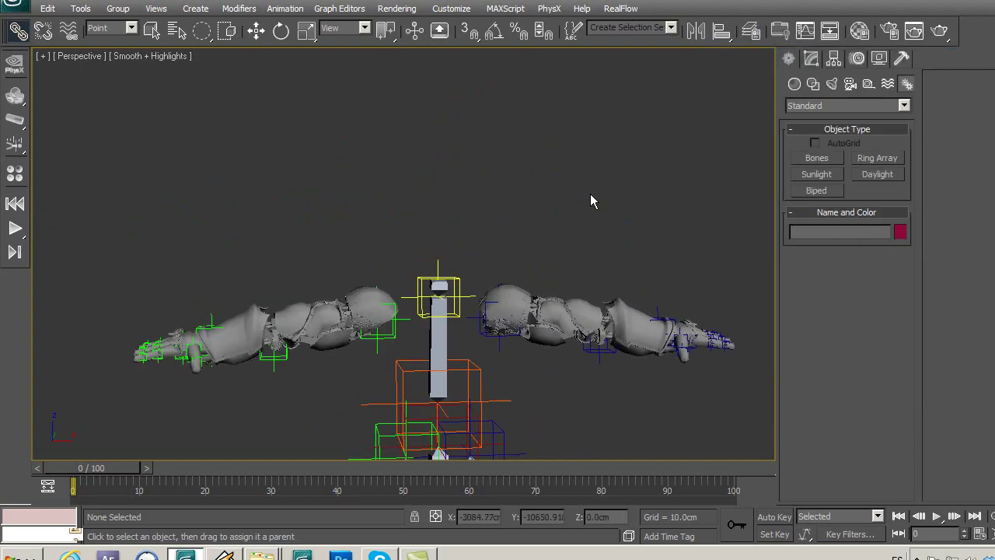
key(t)
scroll(501, 233, down, 2)
scroll(408, 241, down, 2)
middle_drag(337, 236, 360, 234)
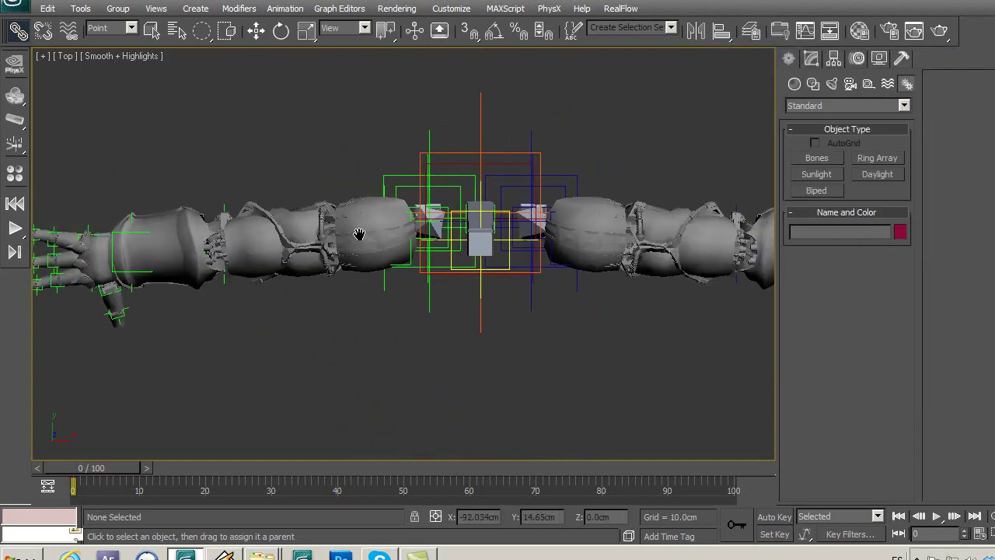
key(F3)
click(281, 30)
mouse_move(321, 189)
middle_down()
mouse_move(368, 151)
mouse_move(323, 165)
middle_up()
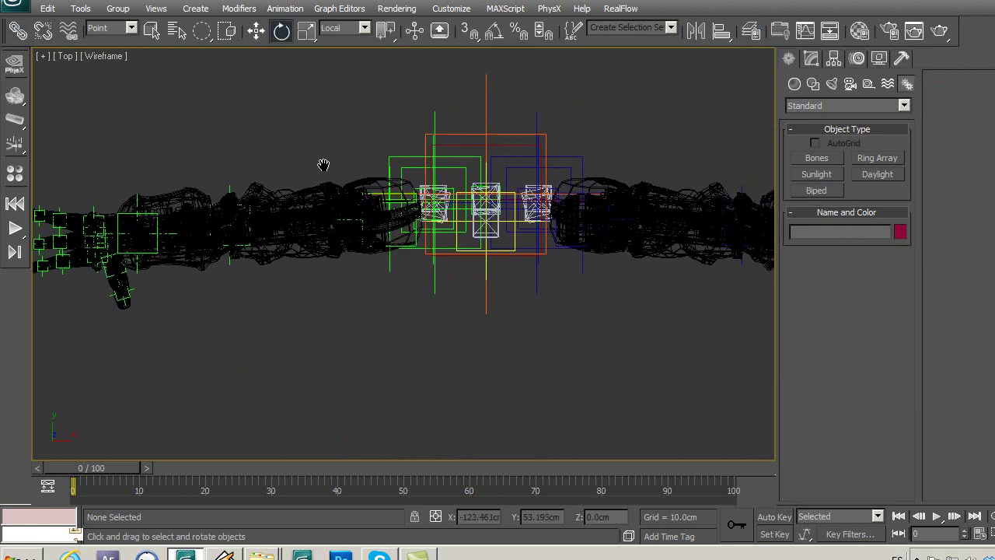
Step: With Point06 selected, enable Angle Snap and confirm the 5.0-degree angle step
click(383, 273)
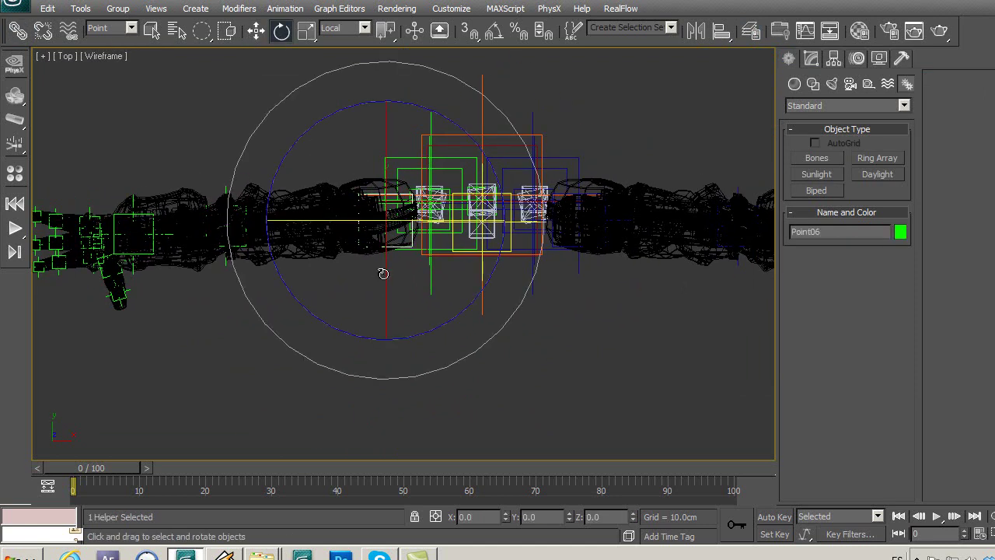
click(499, 33)
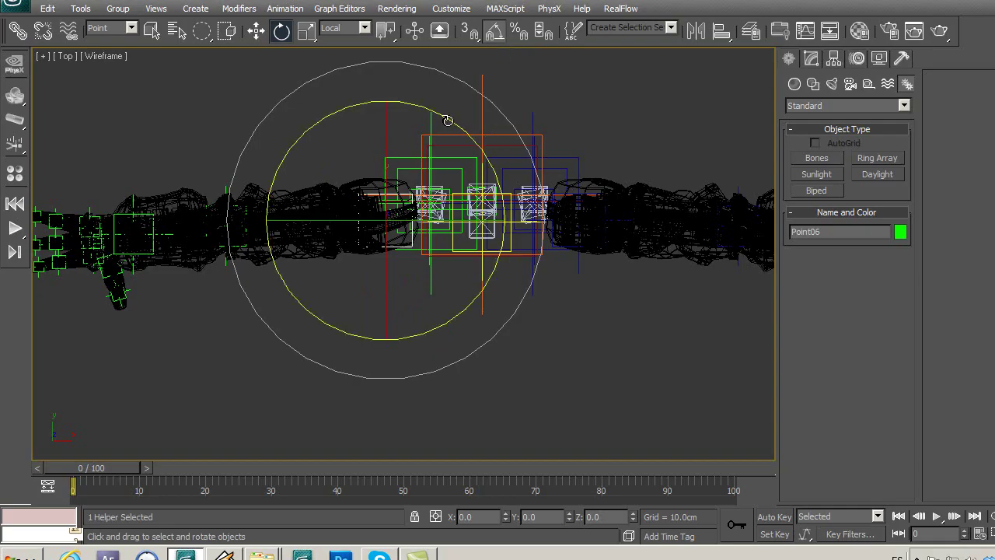
right_click(498, 36)
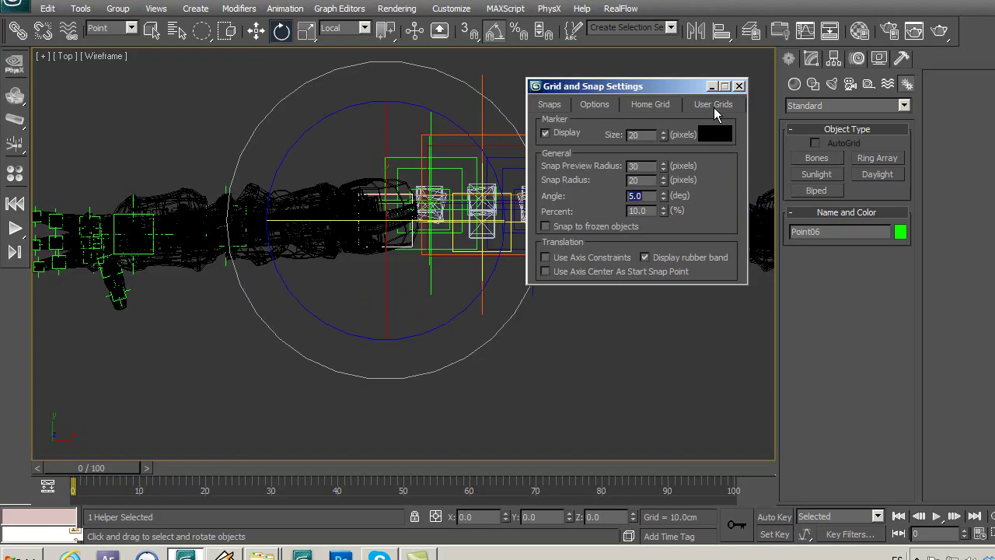
click(740, 87)
mouse_move(422, 104)
middle_down()
mouse_move(430, 140)
mouse_move(498, 137)
middle_up()
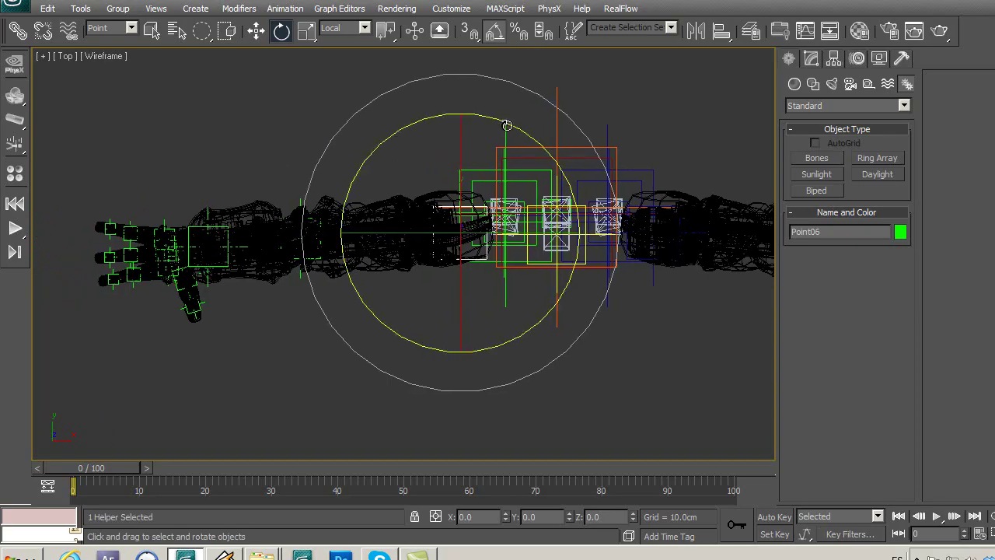
Step: Try -5° Z rotations on Point06, cancelling both, then rotate Point21 to bend the right arm
drag(507, 125, 509, 127)
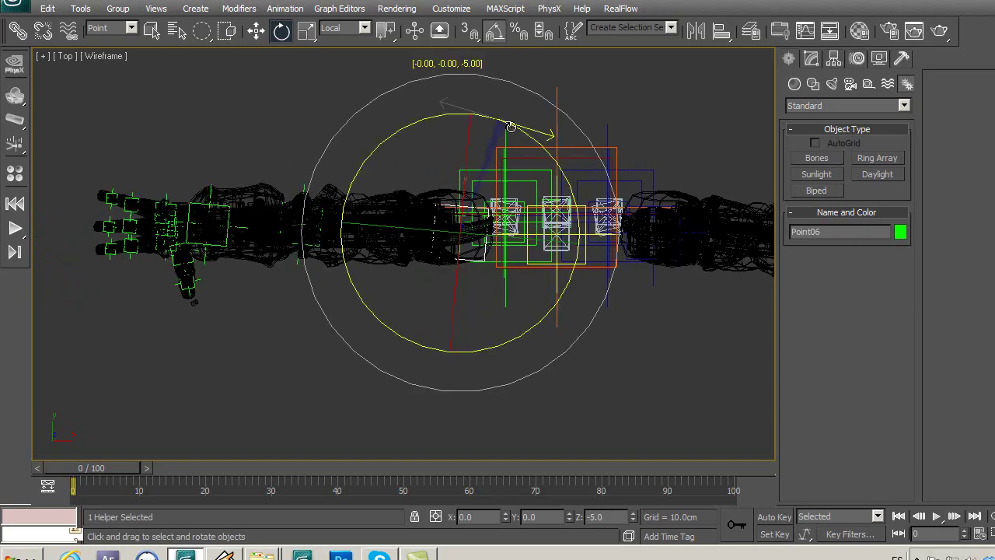
right_click(511, 127)
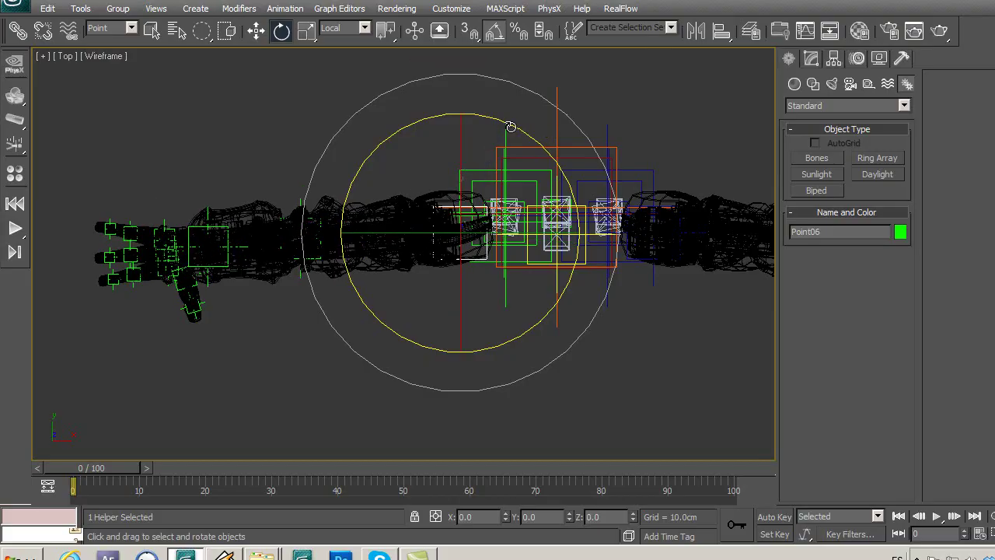
drag(511, 126, 513, 127)
right_click(515, 127)
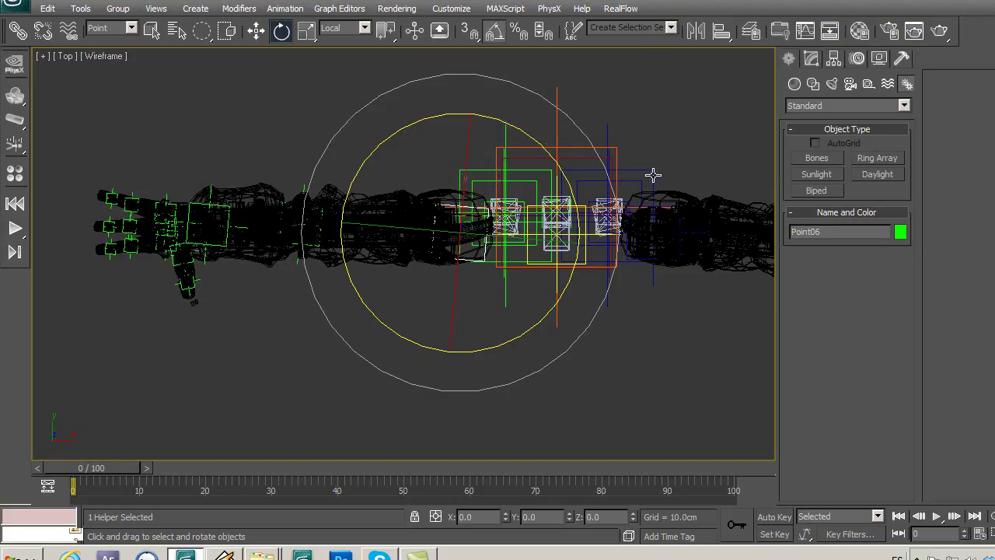
mouse_move(685, 187)
middle_down()
mouse_move(617, 160)
mouse_move(579, 233)
middle_up()
click(571, 252)
drag(492, 128, 485, 131)
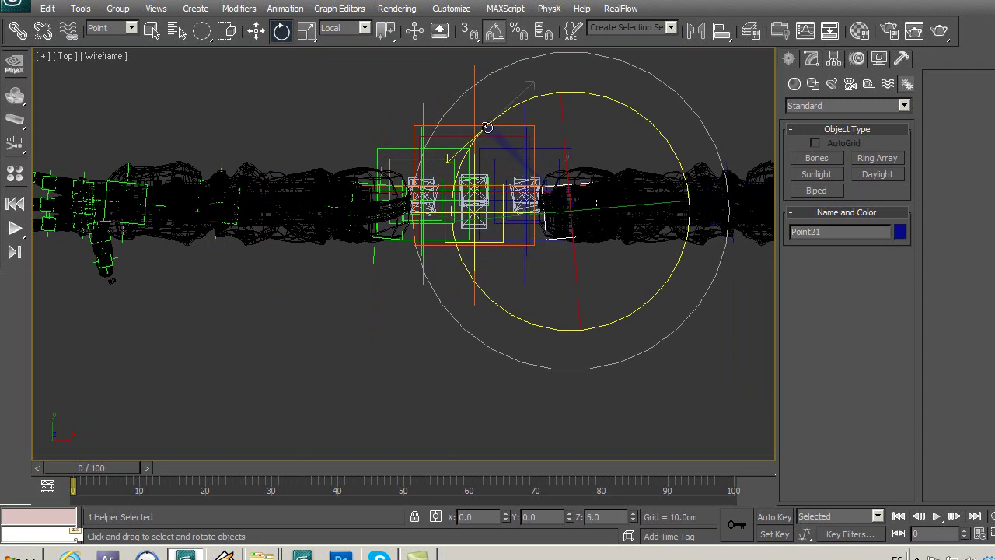
Step: Rotate Point07 by 5° about Z (cancelling a 10° try) and Point22 by -10°
click(221, 163)
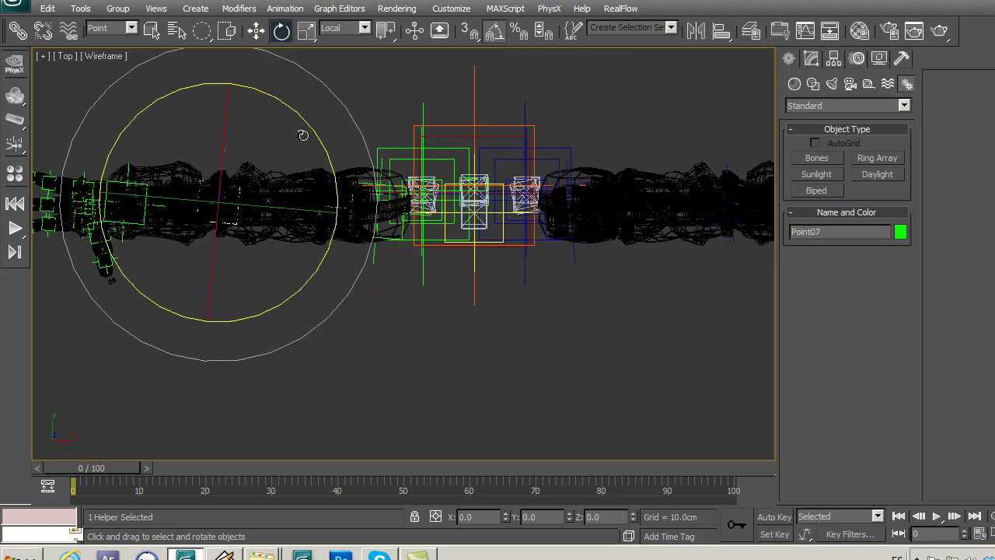
drag(309, 129, 305, 125)
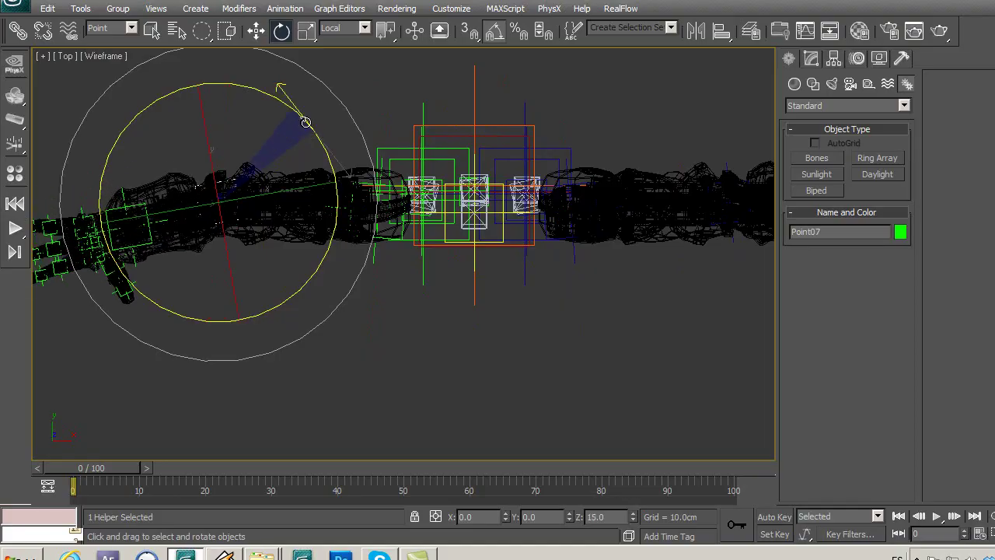
right_click(305, 124)
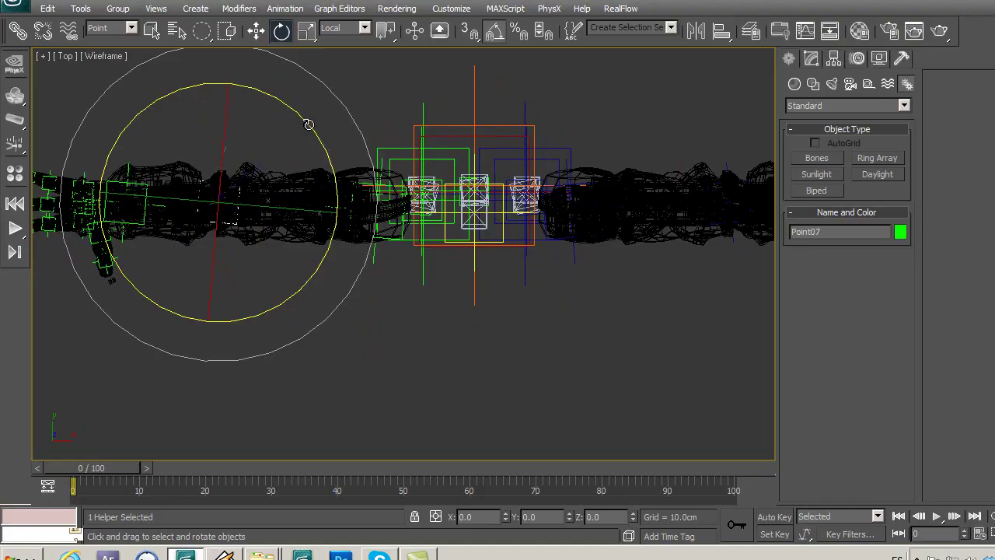
drag(308, 125, 301, 118)
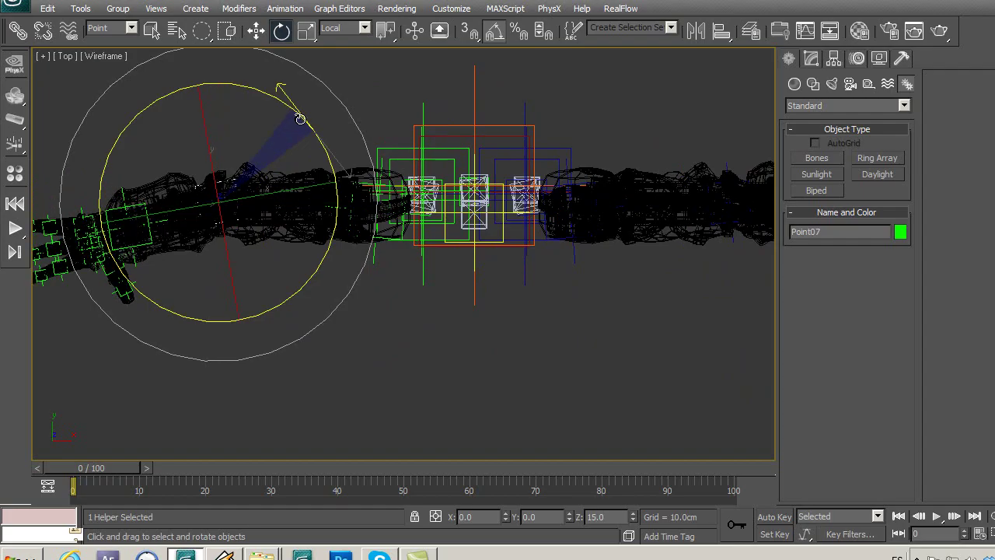
drag(300, 119, 300, 119)
middle_drag(714, 180, 591, 179)
click(604, 169)
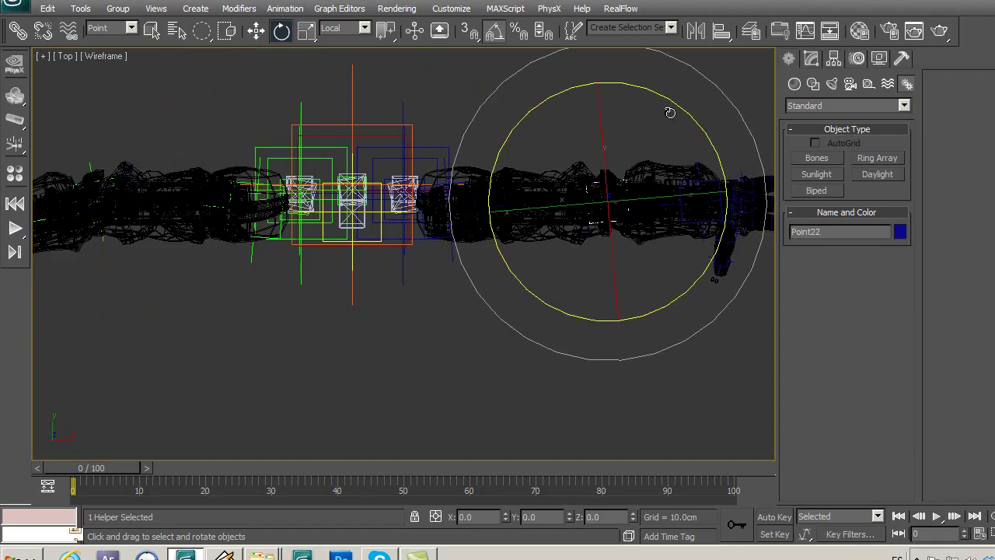
drag(677, 107, 684, 107)
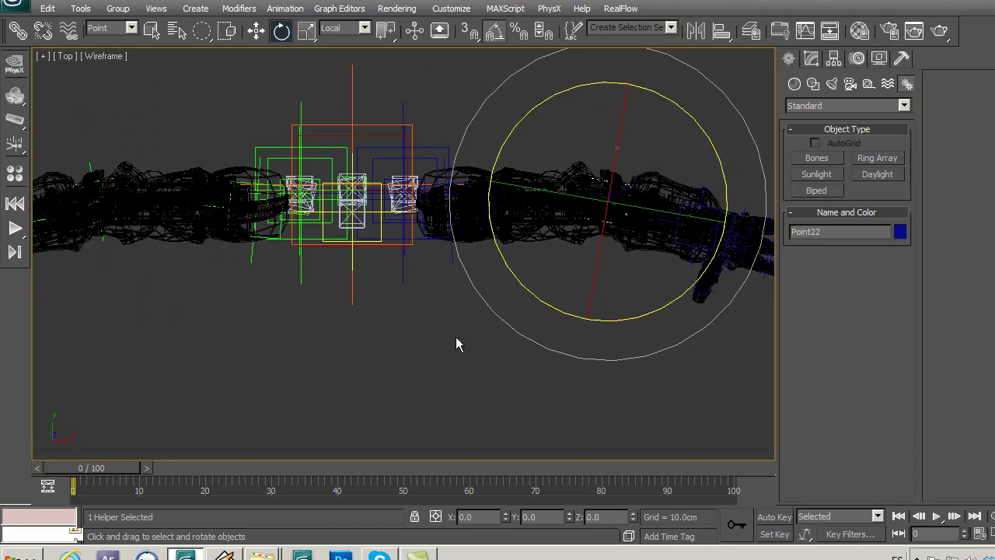
click(370, 394)
middle_drag(433, 388, 444, 387)
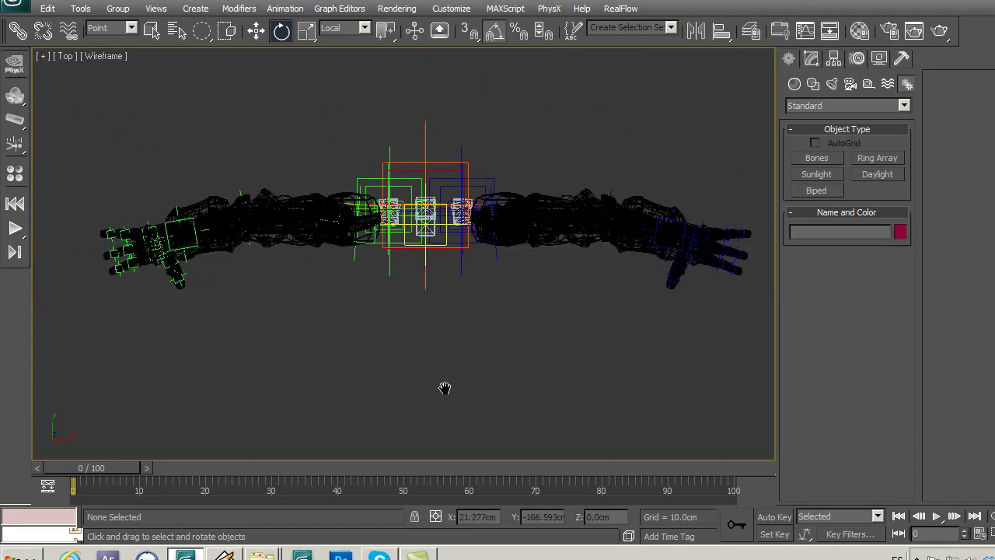
Step: Rotate Point06 to -10° and Point21 by 5° about Z, then frame the right hand
click(354, 254)
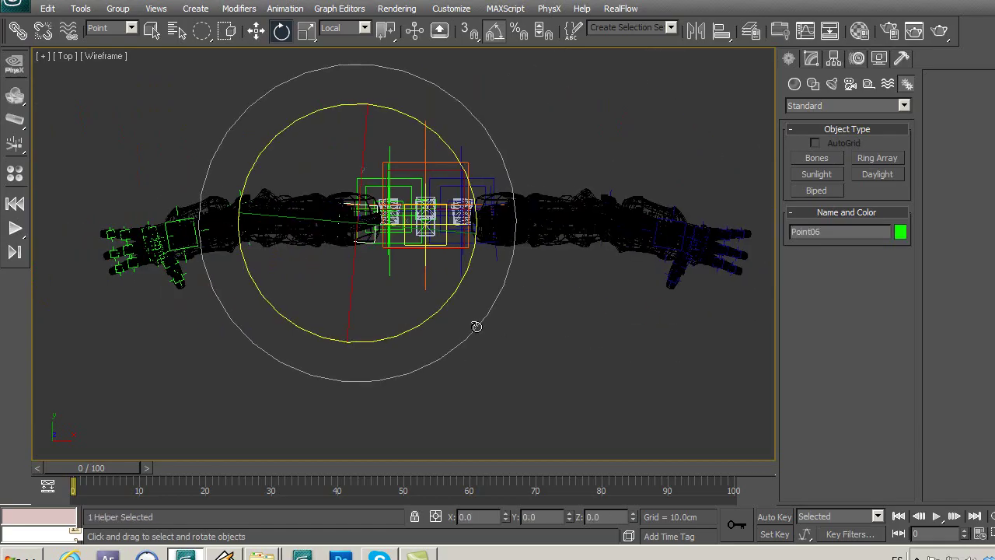
scroll(476, 326, up, 2)
scroll(502, 311, up, 1)
scroll(497, 257, up, 1)
drag(488, 190, 495, 195)
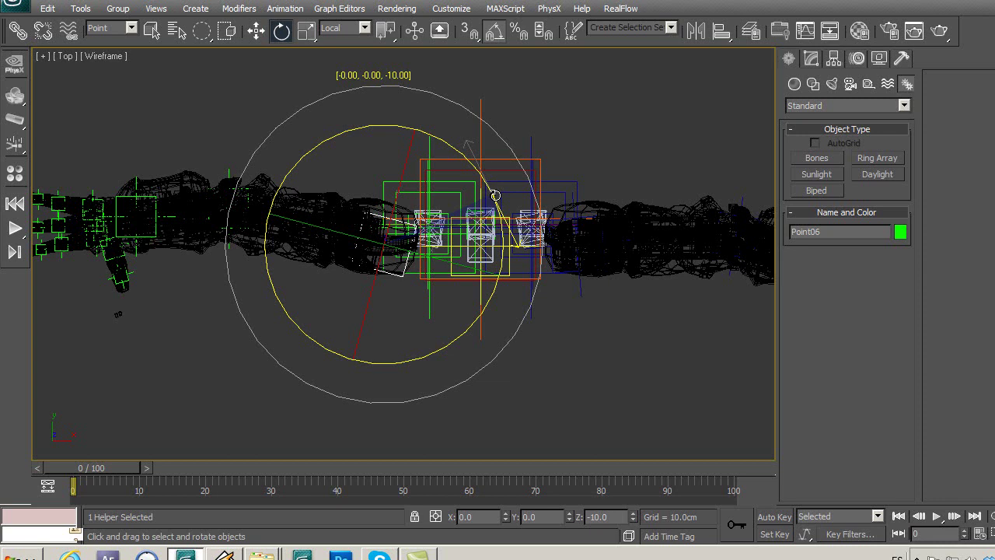
drag(496, 195, 496, 196)
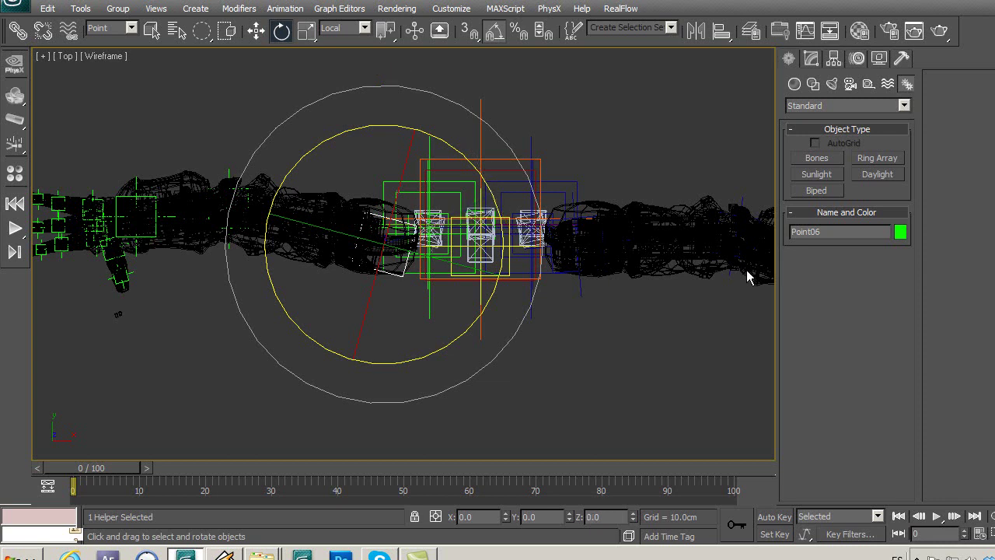
click(578, 277)
mouse_move(656, 171)
middle_down()
mouse_move(546, 189)
mouse_move(435, 148)
middle_up()
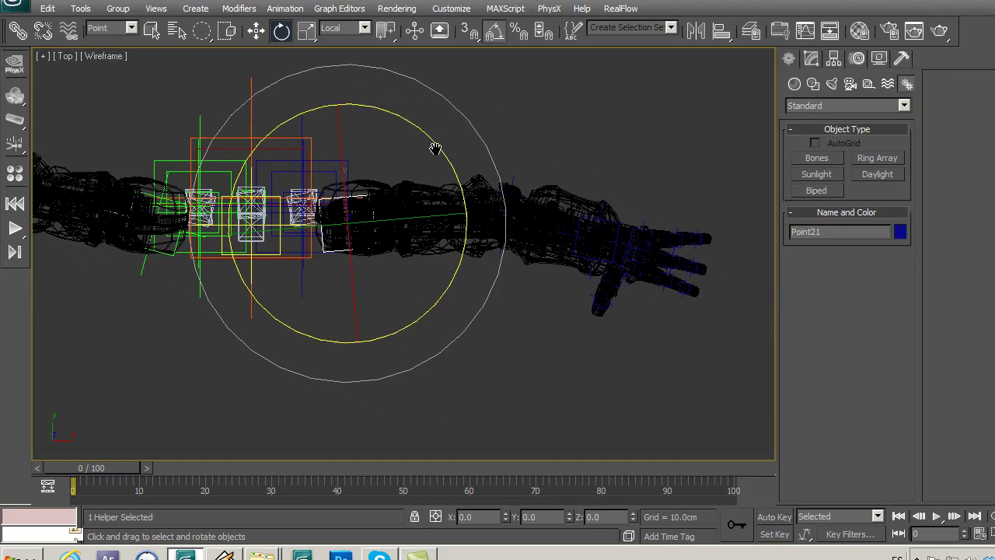
drag(448, 157, 447, 150)
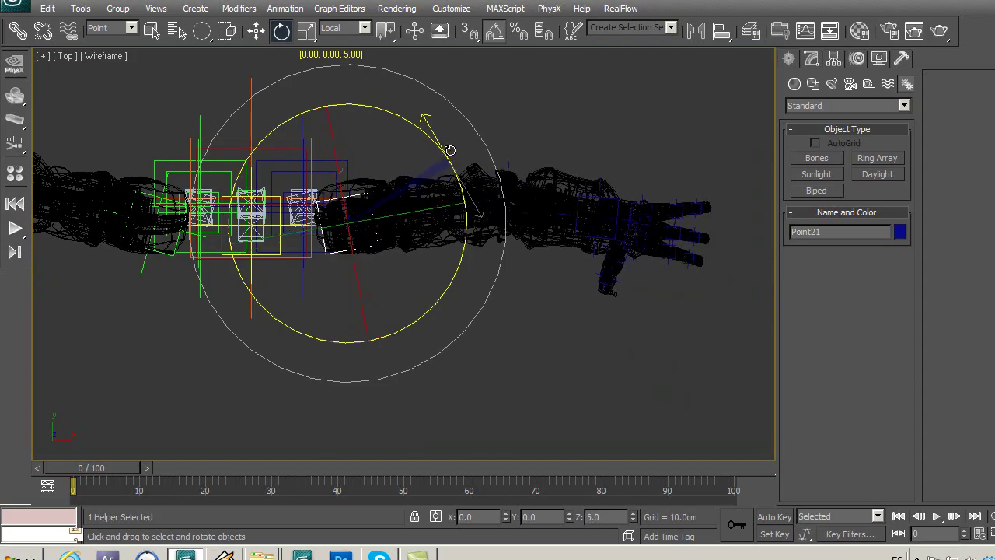
drag(450, 149, 433, 166)
mouse_move(219, 347)
middle_down()
mouse_move(502, 339)
mouse_move(297, 304)
mouse_move(148, 304)
middle_up()
mouse_move(551, 372)
middle_down()
mouse_move(430, 283)
mouse_move(279, 240)
middle_up()
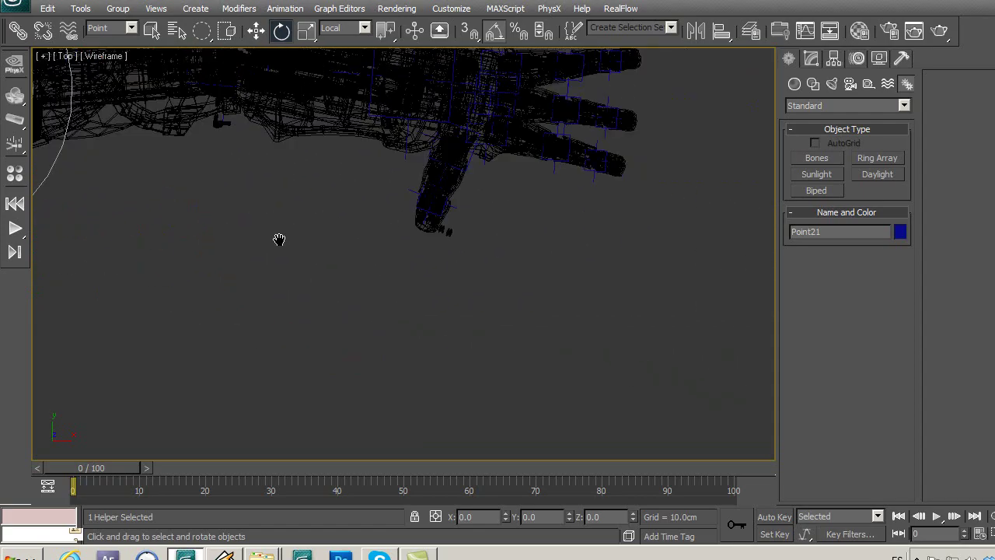
Step: Set the selection filter to All and check the small Box822 and Box821 pieces by the hand
scroll(440, 237, up, 3)
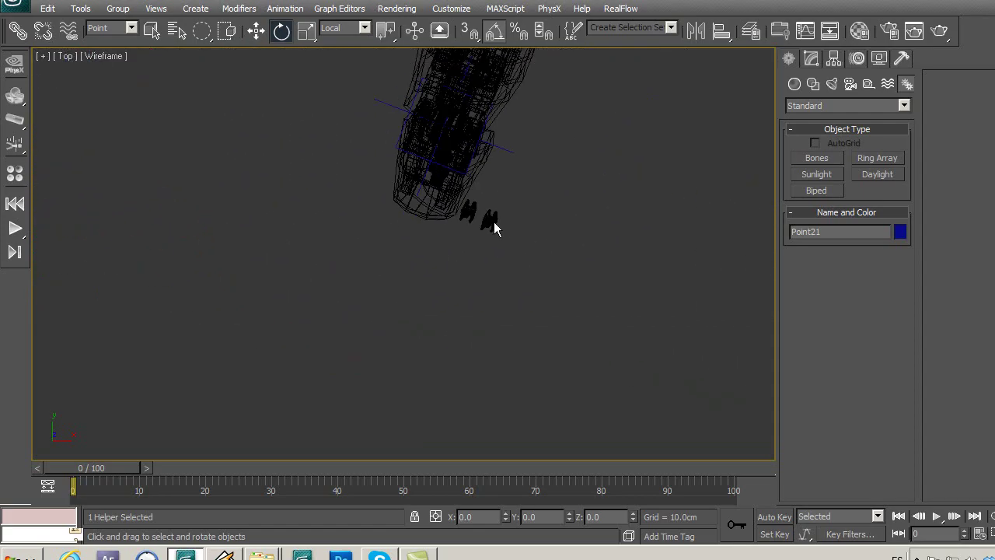
click(494, 227)
click(116, 29)
click(105, 43)
click(488, 221)
middle_drag(498, 292, 487, 392)
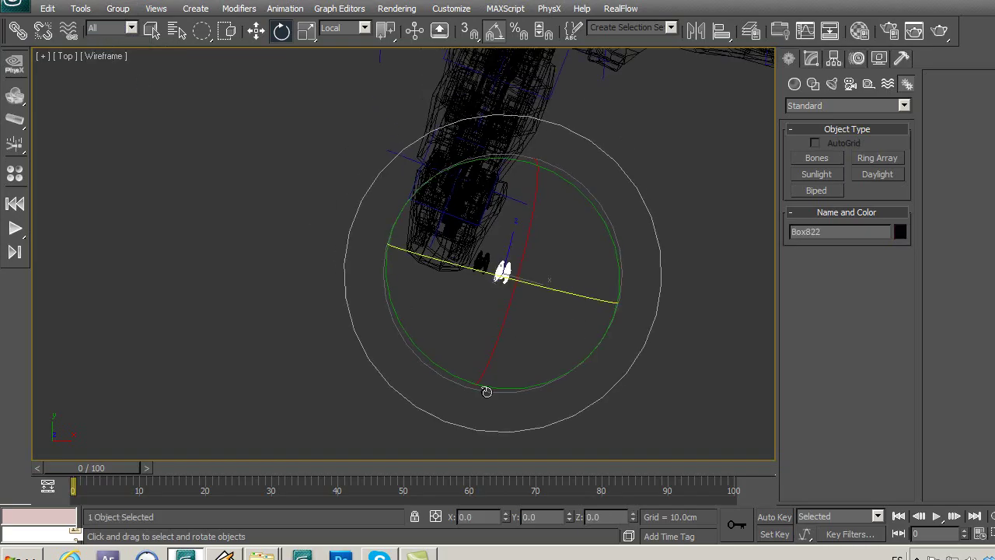
click(488, 386)
click(481, 264)
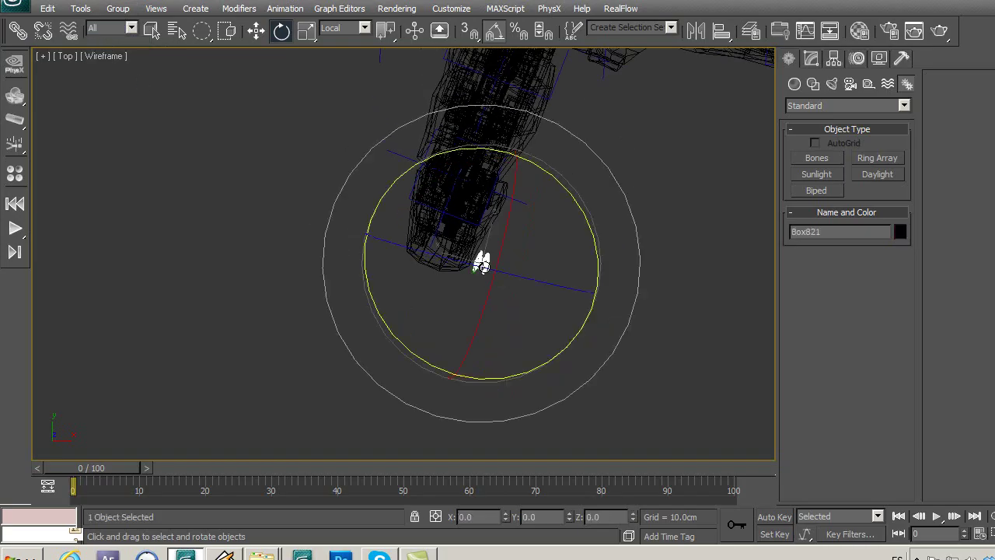
click(482, 266)
Step: Delete the two small stray objects lying beside the hand
scroll(400, 262, down, 3)
mouse_move(304, 257)
middle_down()
mouse_move(444, 253)
mouse_move(682, 289)
middle_up()
mouse_move(158, 223)
middle_down()
mouse_move(344, 222)
mouse_move(596, 256)
middle_up()
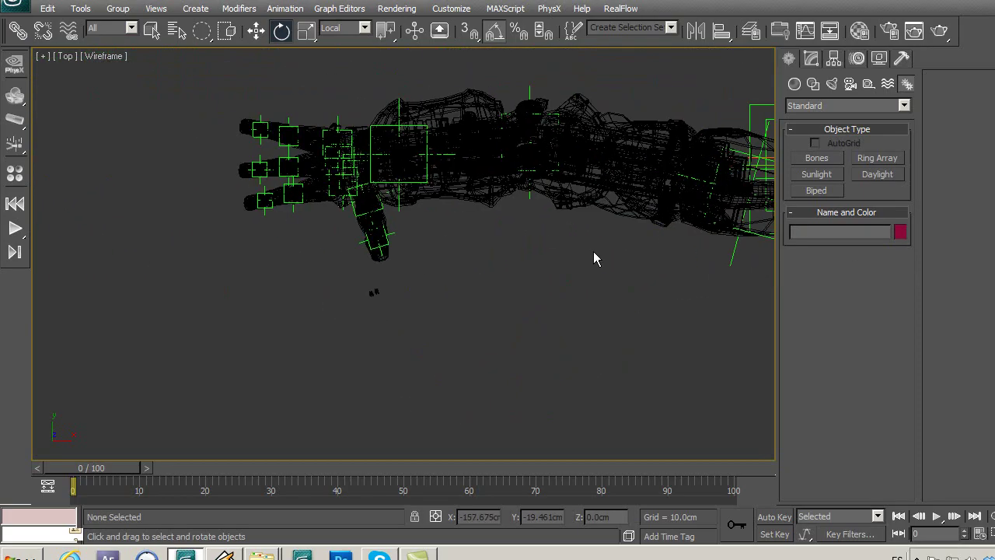
scroll(329, 347, up, 2)
drag(330, 344, 391, 313)
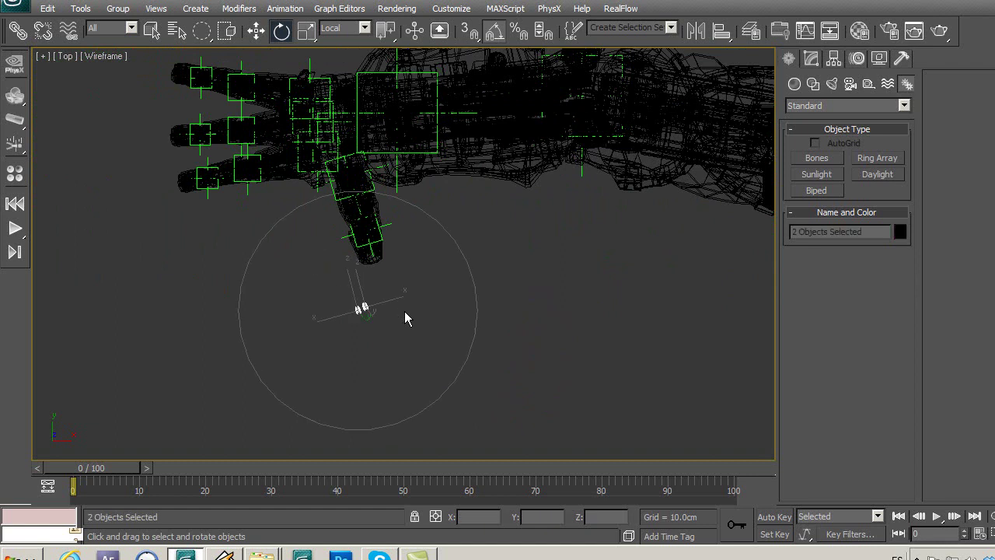
key(Delete)
Step: Rotate the Point21 hand helper about 5 degrees around Z
mouse_move(405, 311)
middle_down()
mouse_move(478, 316)
mouse_move(536, 275)
mouse_move(188, 325)
mouse_move(446, 285)
middle_up()
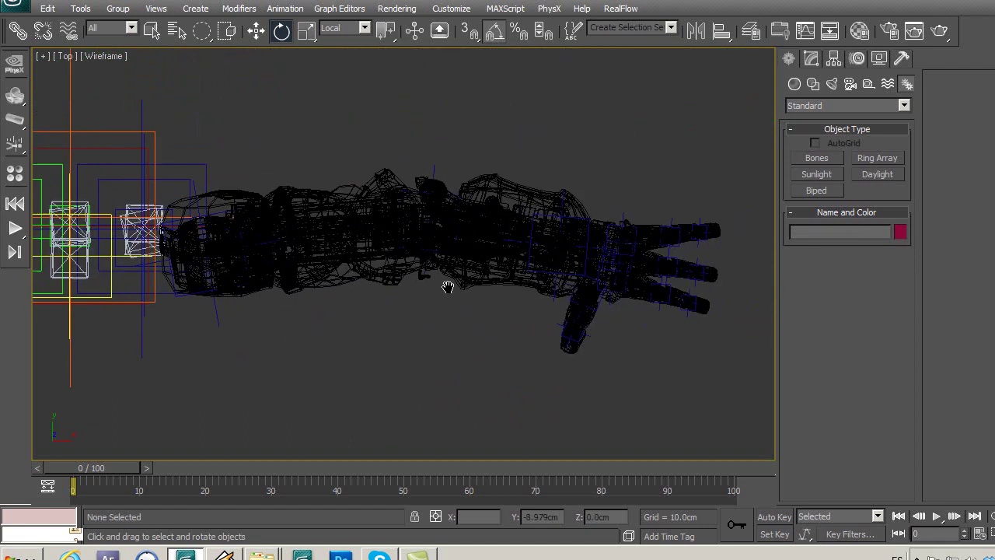
scroll(551, 247, up, 3)
middle_drag(572, 246, 433, 244)
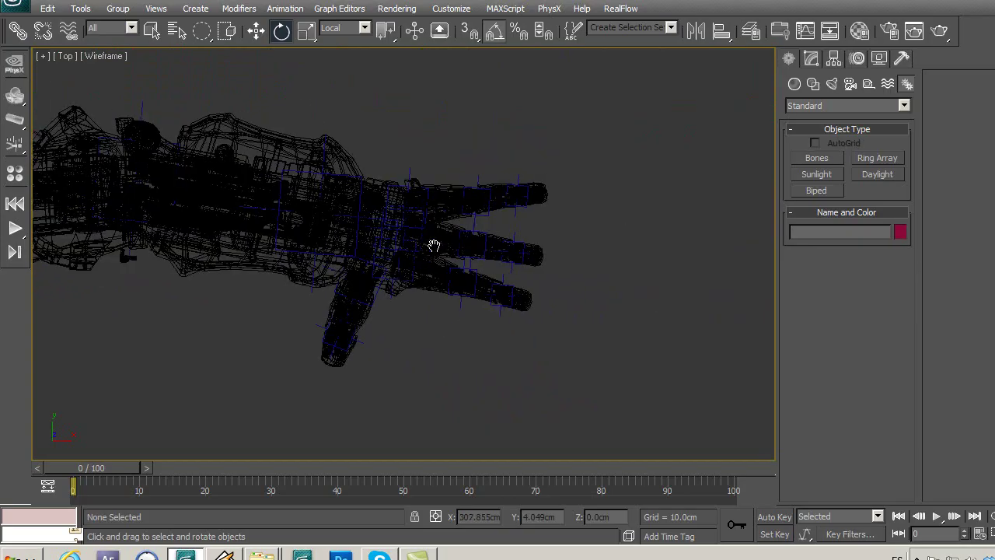
scroll(548, 256, up, 1)
scroll(548, 257, up, 2)
scroll(550, 279, down, 3)
middle_drag(485, 289, 667, 318)
scroll(666, 318, up, 2)
click(288, 320)
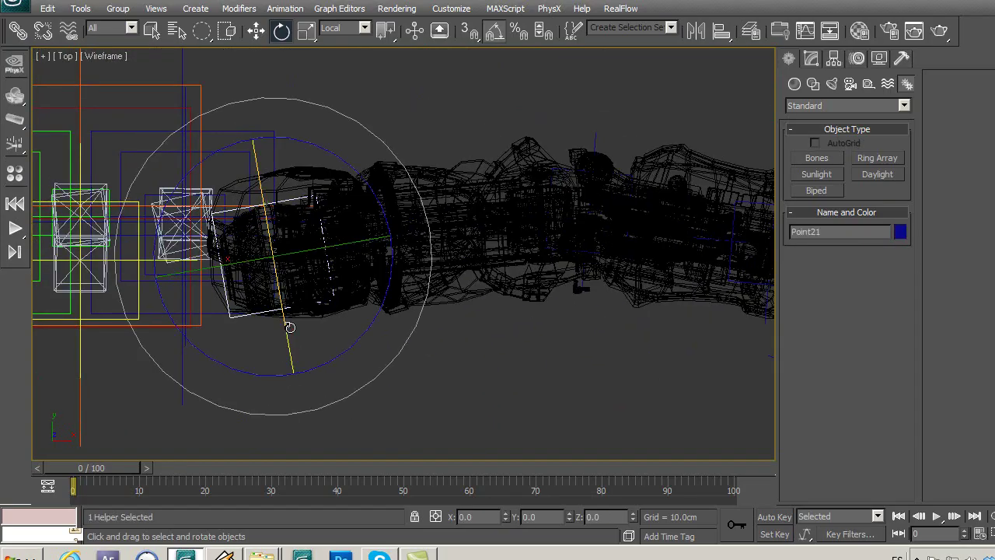
drag(343, 158, 342, 159)
middle_drag(374, 207, 189, 206)
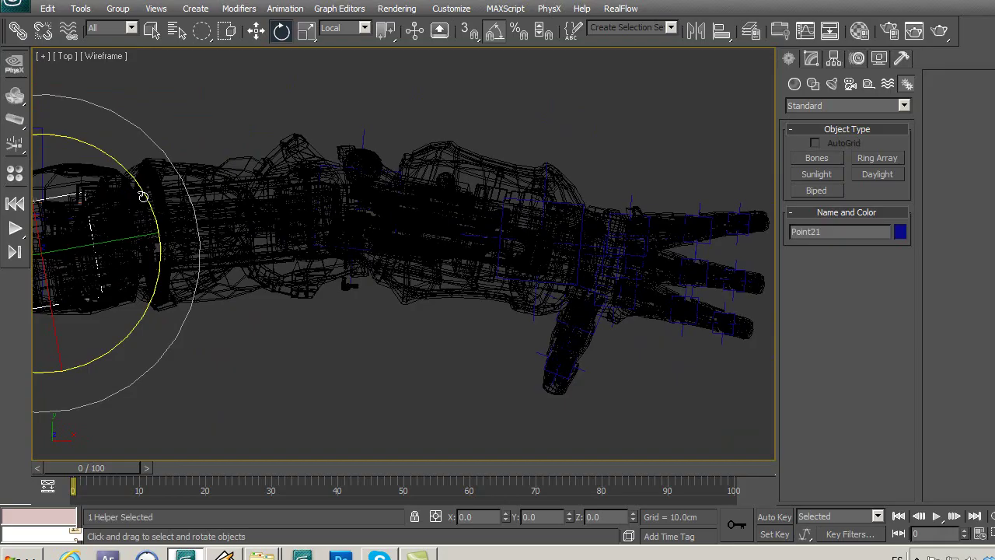
drag(143, 196, 141, 197)
click(309, 371)
Step: Delete the stray bracket shapes Line154 and Line158 by the other hand
mouse_move(358, 358)
middle_down()
mouse_move(321, 358)
mouse_move(729, 323)
middle_up()
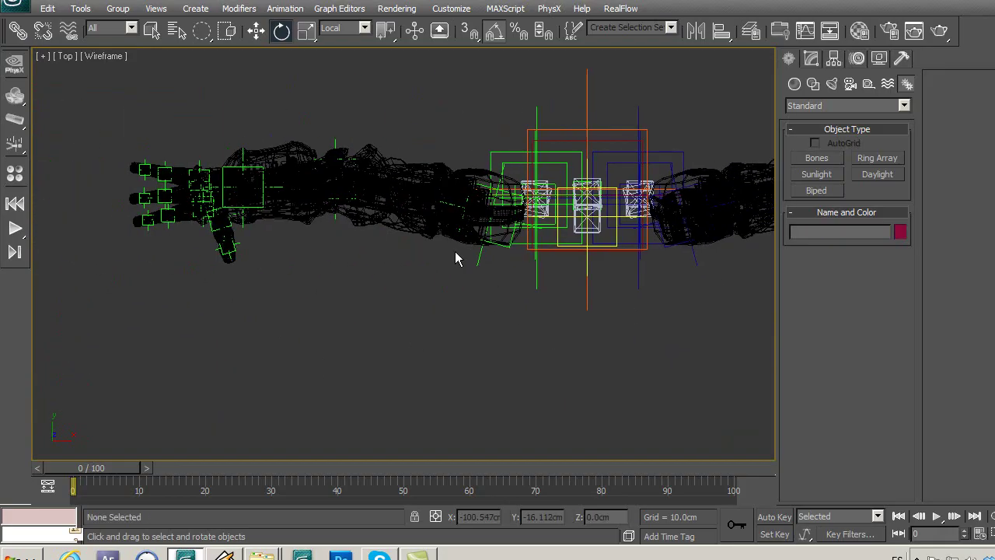
middle_drag(455, 251, 116, 251)
scroll(415, 225, up, 3)
middle_drag(415, 226, 455, 273)
scroll(410, 305, up, 2)
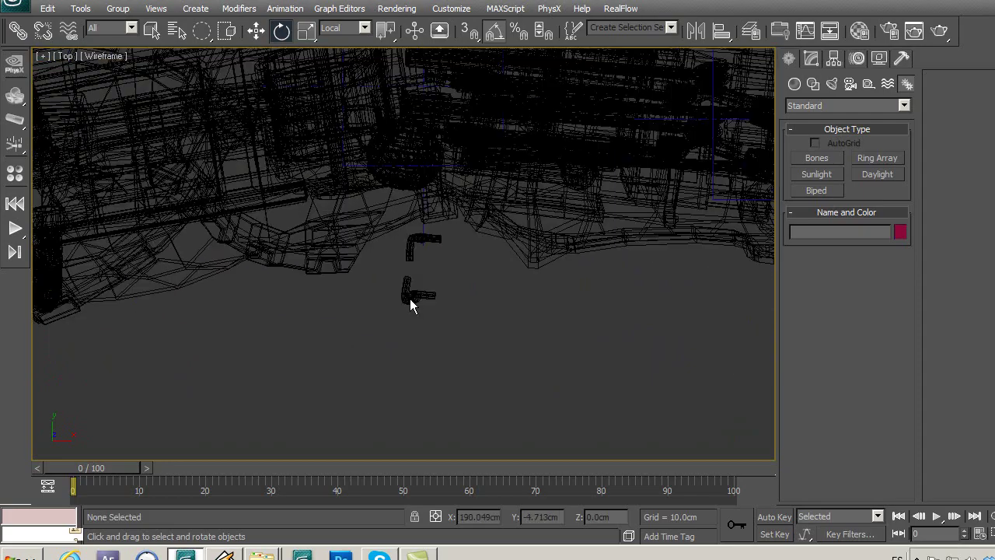
click(427, 293)
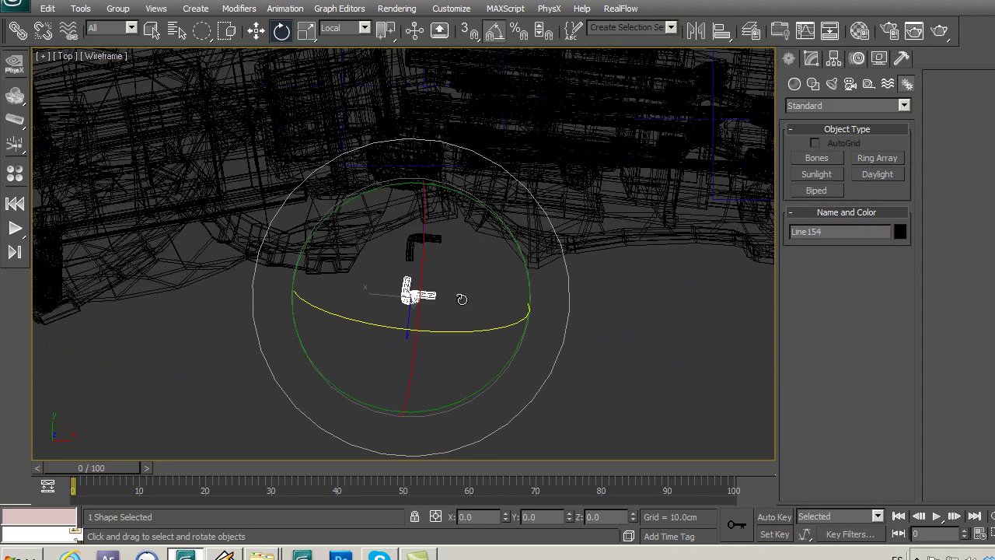
key(Delete)
click(409, 250)
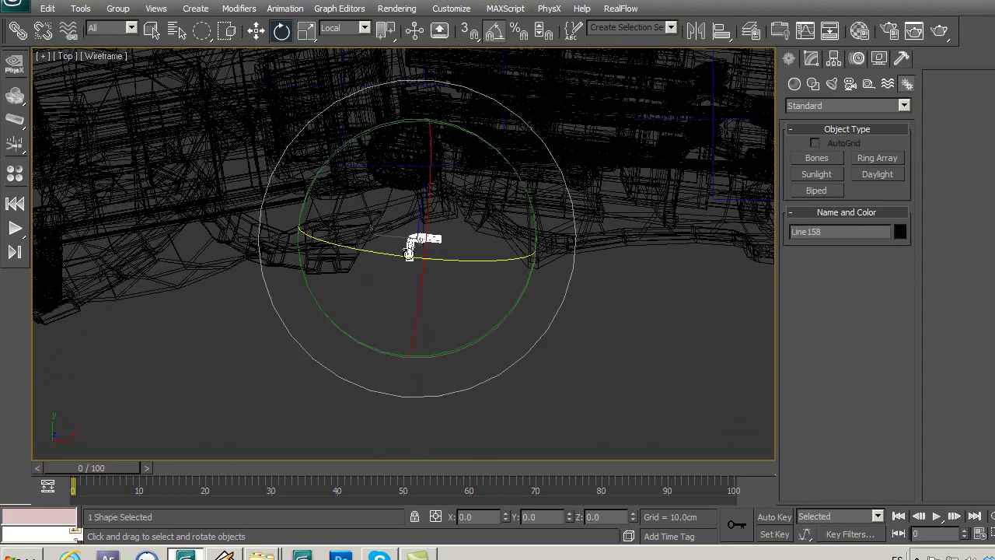
key(Delete)
scroll(429, 296, down, 3)
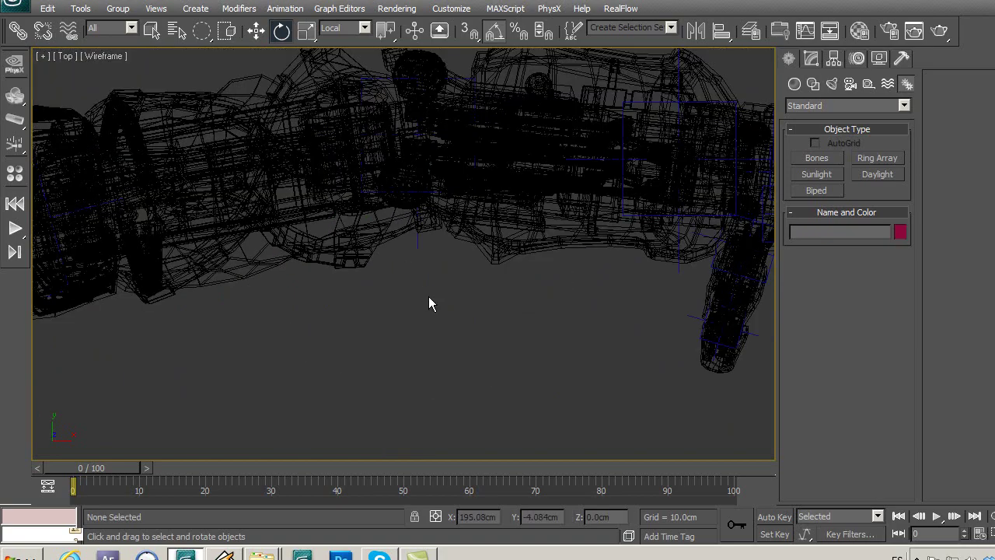
scroll(428, 297, down, 3)
scroll(544, 313, up, 2)
scroll(549, 325, down, 1)
scroll(552, 325, down, 1)
mouse_move(558, 325)
middle_down()
mouse_move(583, 318)
mouse_move(567, 340)
middle_up()
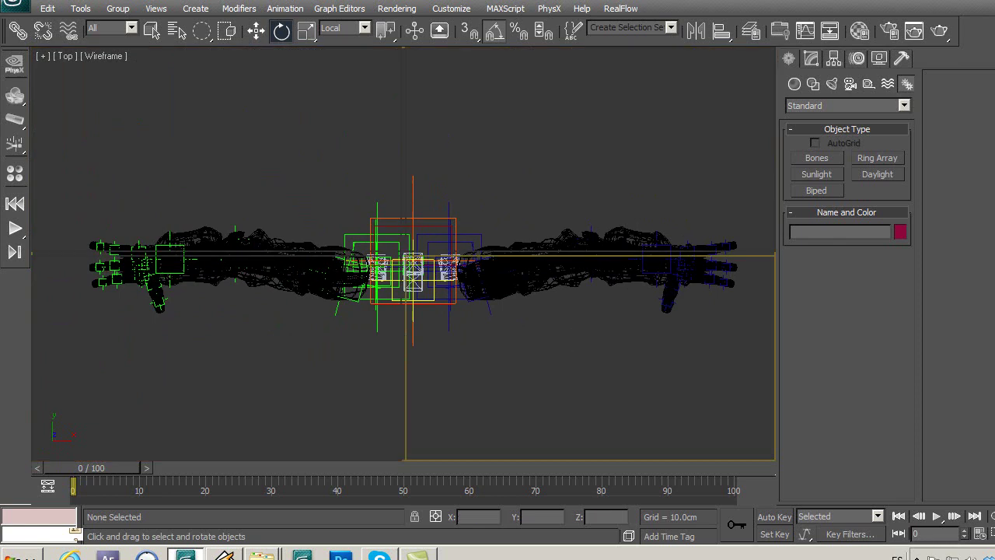
Step: In the four-view layout, hide the brazo2 and brazo1 arm layers
key(alt+w)
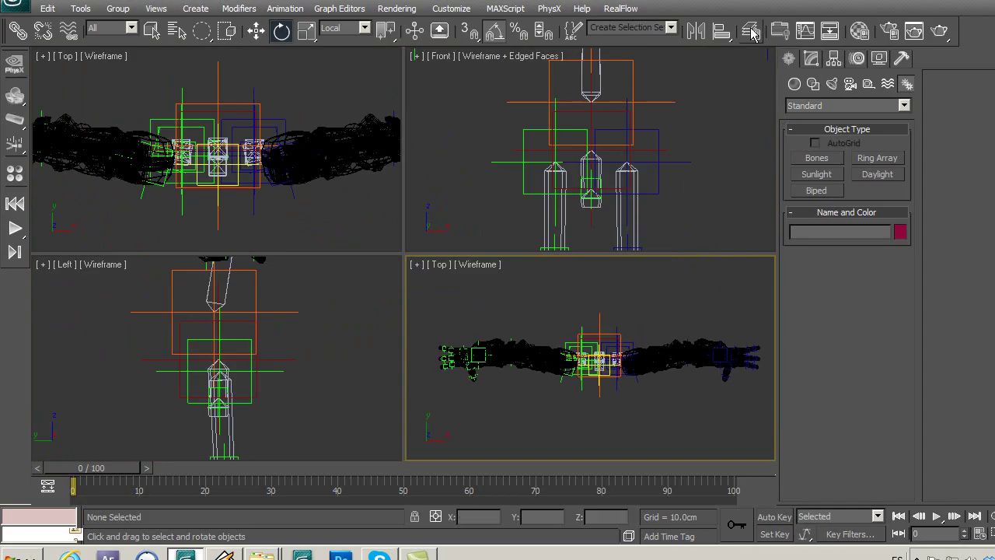
click(751, 31)
click(824, 130)
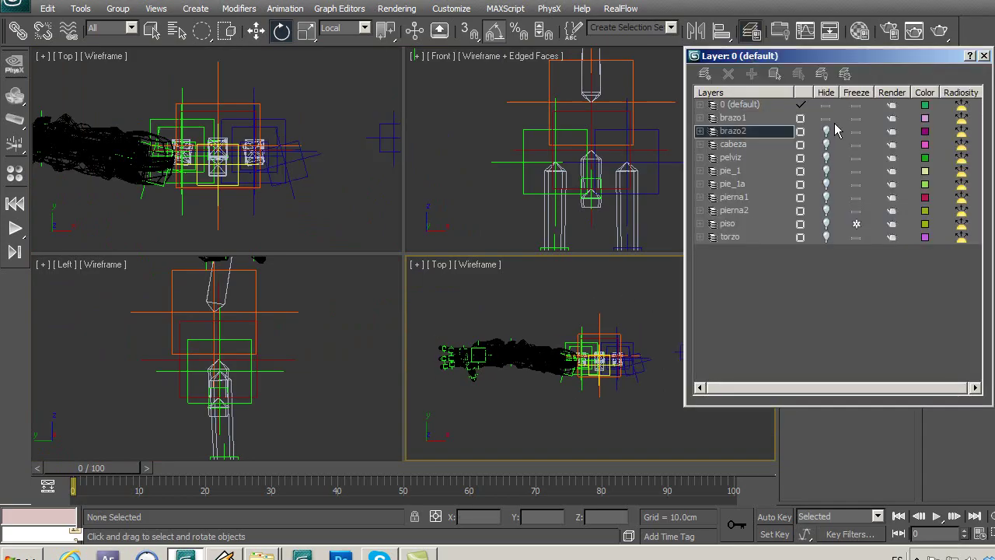
click(826, 117)
click(983, 56)
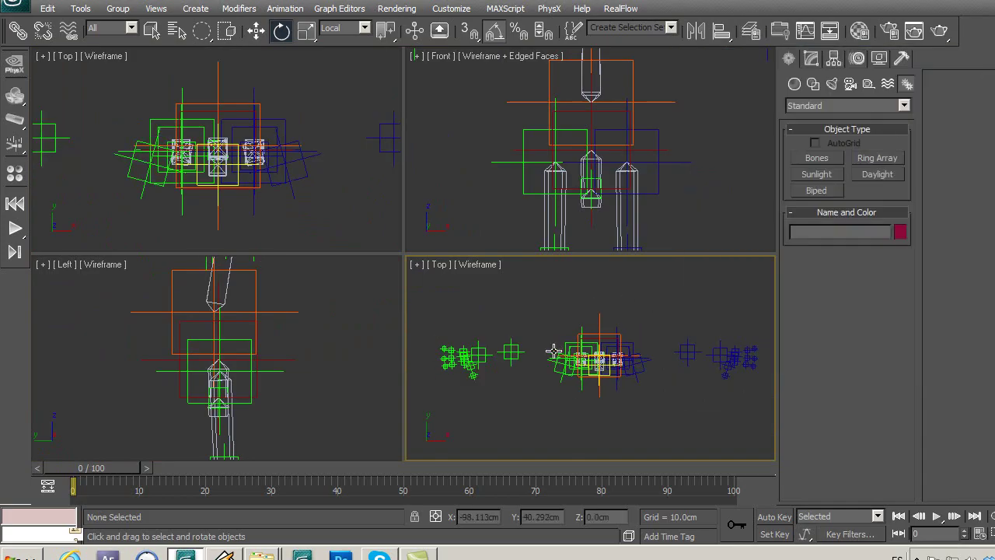
Step: Maximize the lower-right viewport, orbit it and switch it to Perspective
middle_drag(569, 358, 566, 349)
key(alt+w)
mouse_move(459, 327)
alt+middle_down()
mouse_move(458, 269)
mouse_move(422, 233)
mouse_move(444, 373)
mouse_move(412, 290)
mouse_move(595, 324)
mouse_move(456, 288)
alt+middle_up()
key(p)
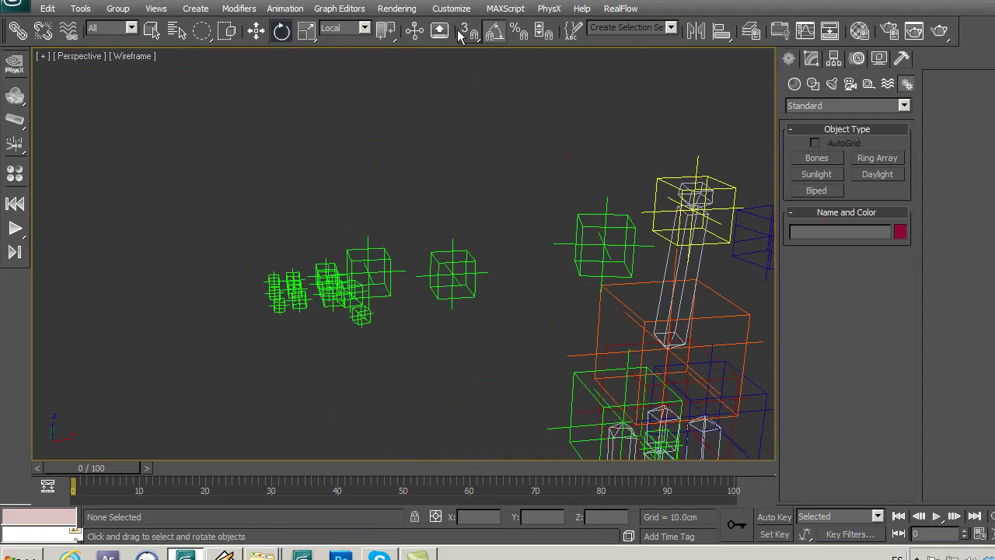
Step: With 3D Snap on, create a bone chain from Point06 through Point07 to Point08
click(474, 41)
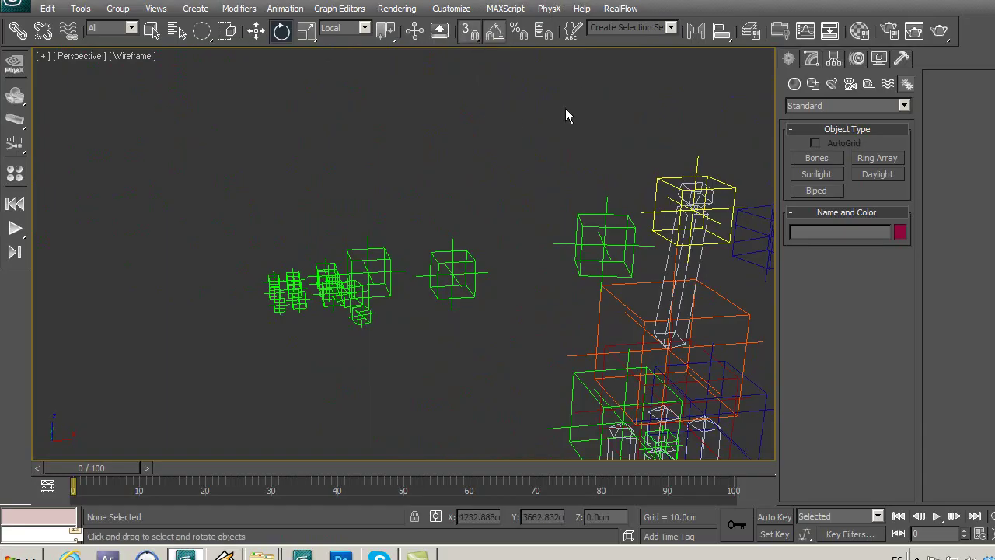
middle_drag(565, 115, 518, 149)
click(813, 159)
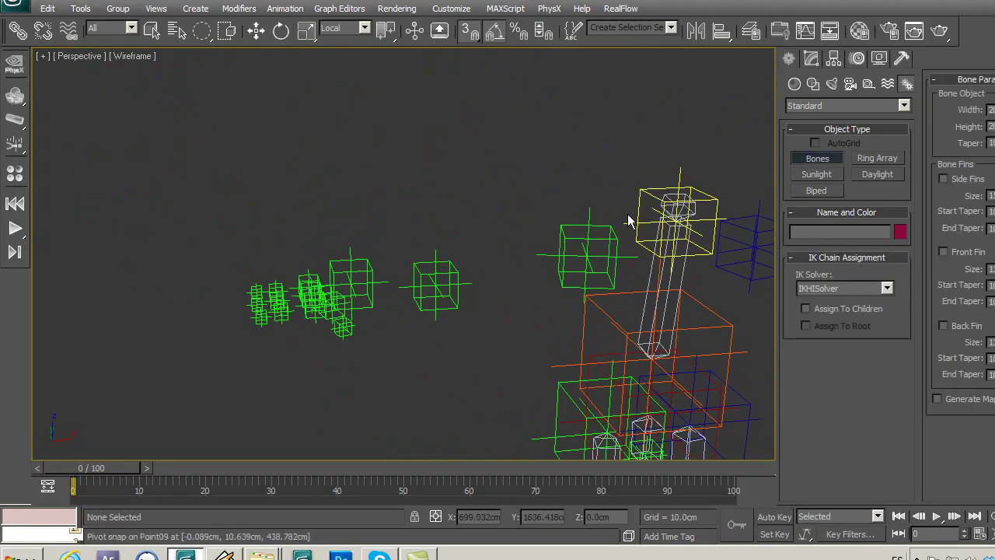
click(586, 261)
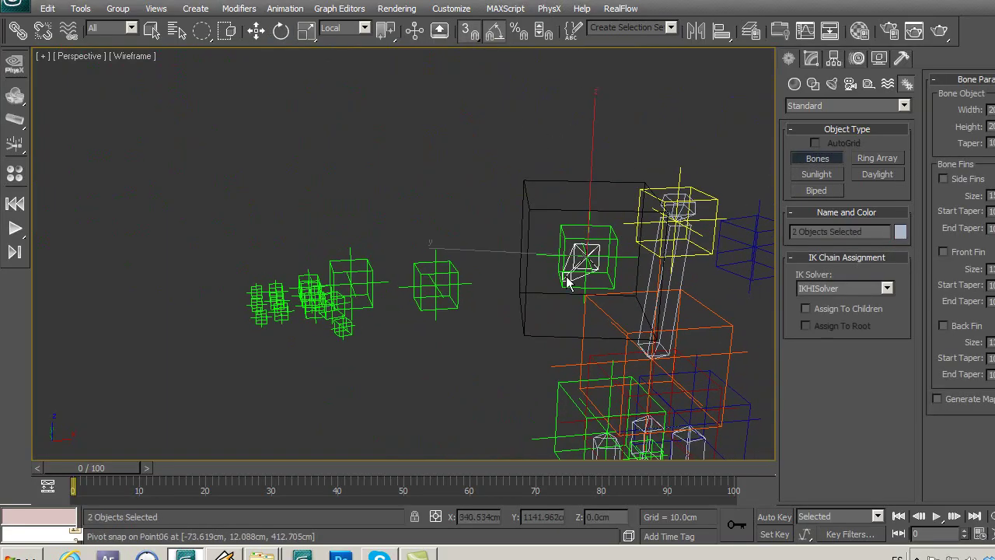
click(438, 291)
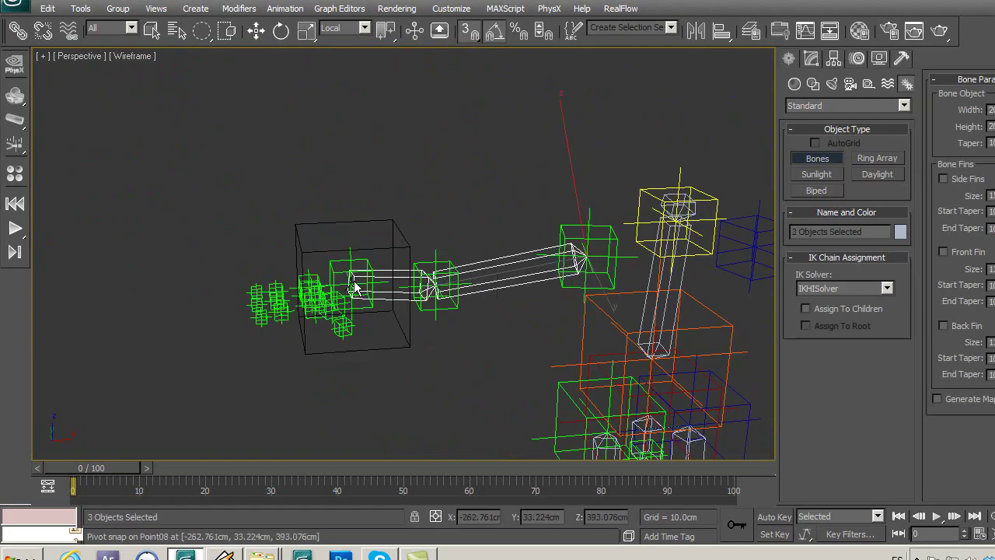
click(353, 287)
right_click(382, 311)
mouse_move(429, 372)
alt+middle_down()
mouse_move(439, 454)
mouse_move(480, 344)
mouse_move(472, 294)
mouse_move(503, 340)
mouse_move(370, 255)
alt+middle_up()
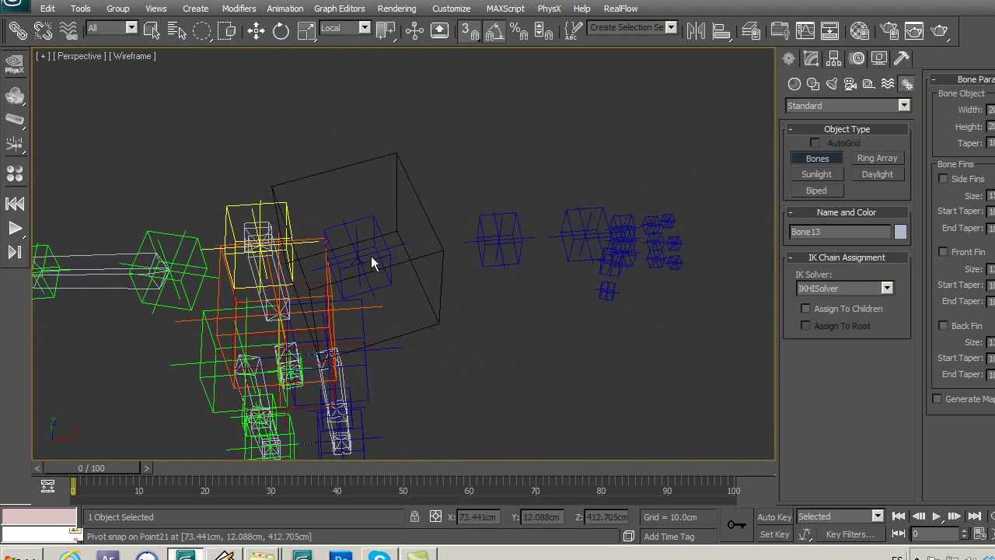
Step: Draw the blue-arm bone chain from Point21 through Point22 to the hand, then inspect the skeleton
click(362, 252)
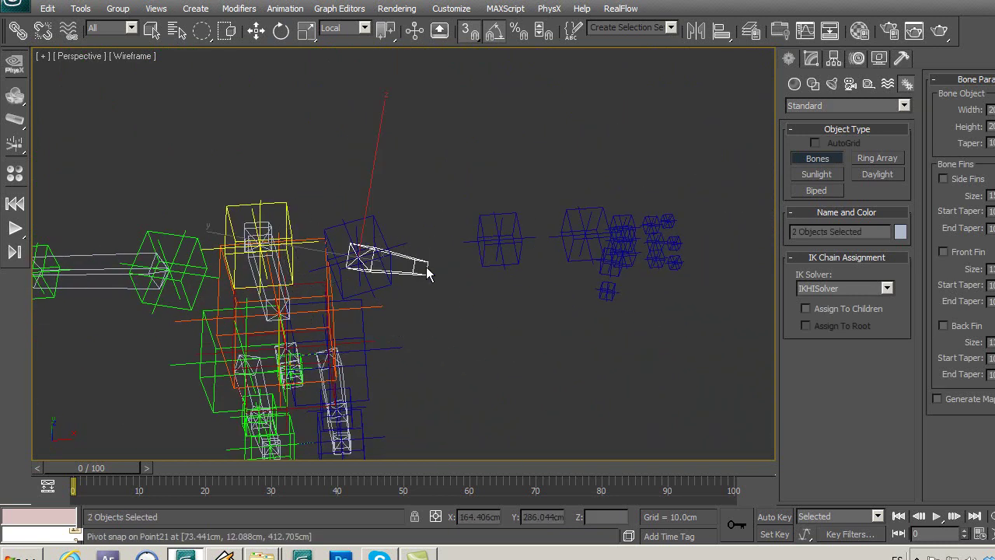
click(499, 241)
click(591, 229)
right_click(679, 207)
mouse_move(499, 359)
middle_down()
mouse_move(538, 319)
mouse_move(576, 308)
middle_up()
scroll(576, 308, down, 3)
mouse_move(472, 373)
alt+middle_down()
mouse_move(478, 277)
mouse_move(415, 326)
mouse_move(423, 340)
mouse_move(456, 333)
mouse_move(457, 310)
mouse_move(497, 301)
mouse_move(477, 303)
alt+middle_up()
mouse_move(462, 356)
alt+middle_down()
mouse_move(506, 299)
mouse_move(478, 262)
mouse_move(453, 311)
mouse_move(469, 299)
mouse_move(526, 337)
mouse_move(567, 327)
mouse_move(446, 315)
mouse_move(481, 338)
mouse_move(531, 338)
mouse_move(540, 269)
mouse_move(567, 323)
mouse_move(564, 360)
alt+middle_up()
scroll(471, 339, up, 2)
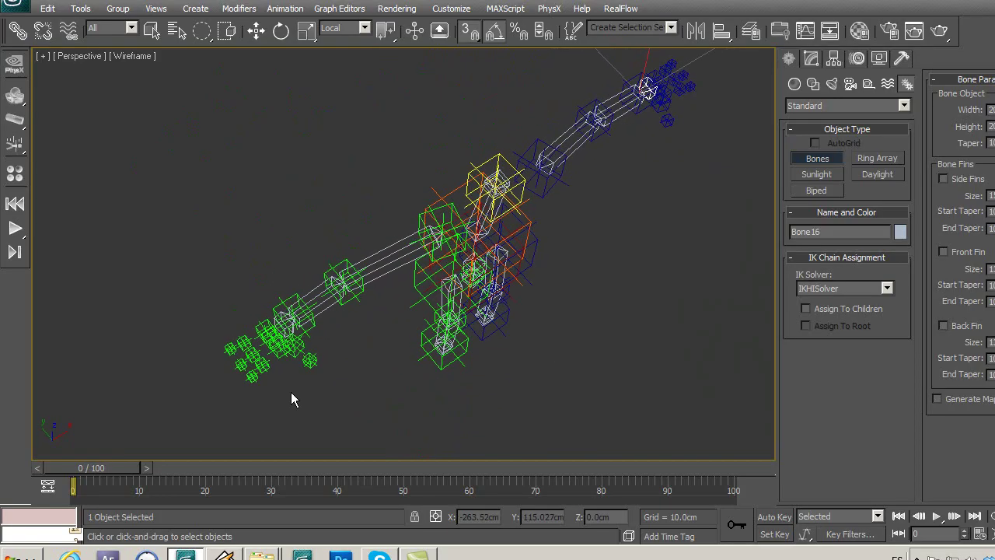
scroll(291, 399, up, 3)
Step: Run a bone chain through the first green-hand finger via Point12
middle_drag(278, 395, 425, 284)
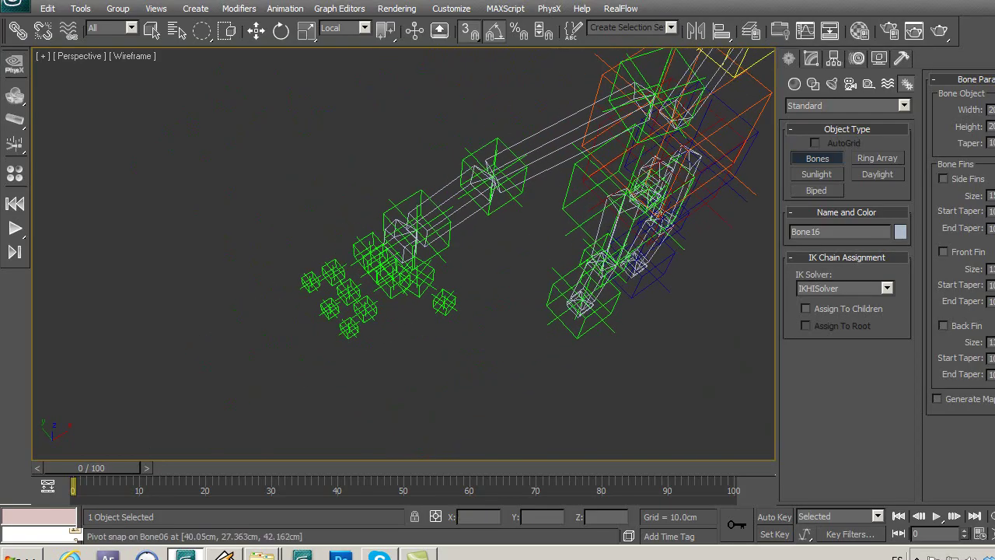
text(5)
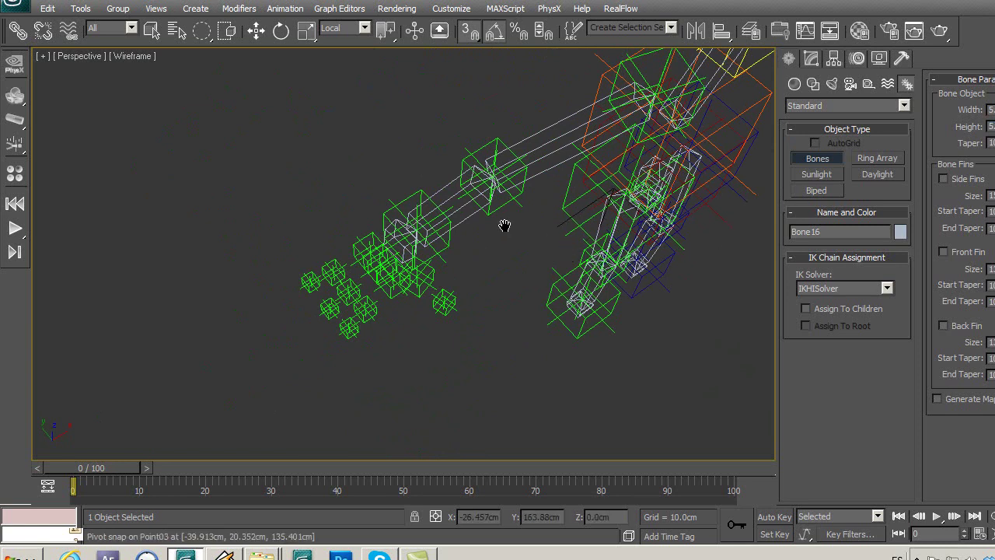
scroll(501, 229, up, 2)
scroll(484, 257, up, 2)
scroll(432, 276, up, 2)
mouse_move(432, 276)
middle_down()
mouse_move(377, 277)
mouse_move(281, 303)
middle_up()
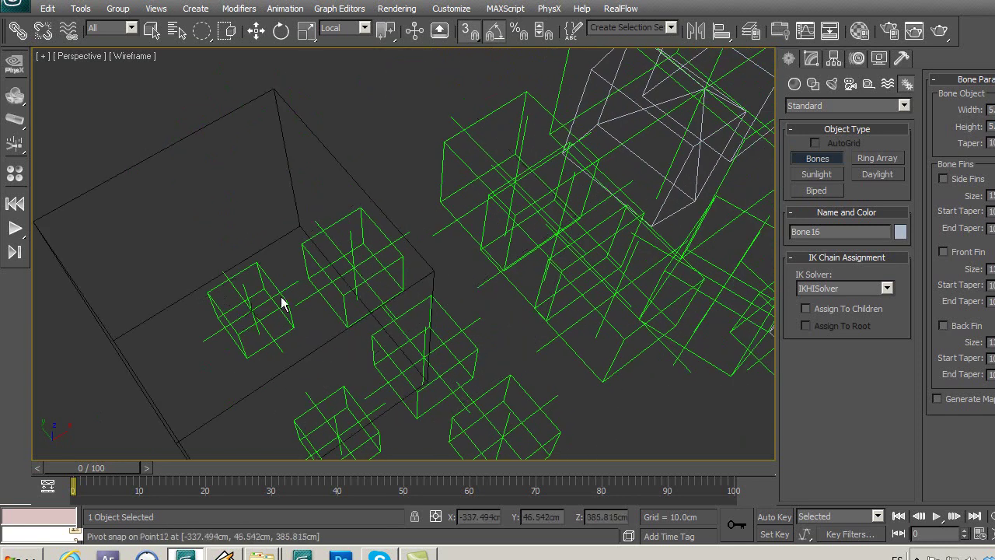
click(515, 165)
click(396, 226)
right_click(396, 227)
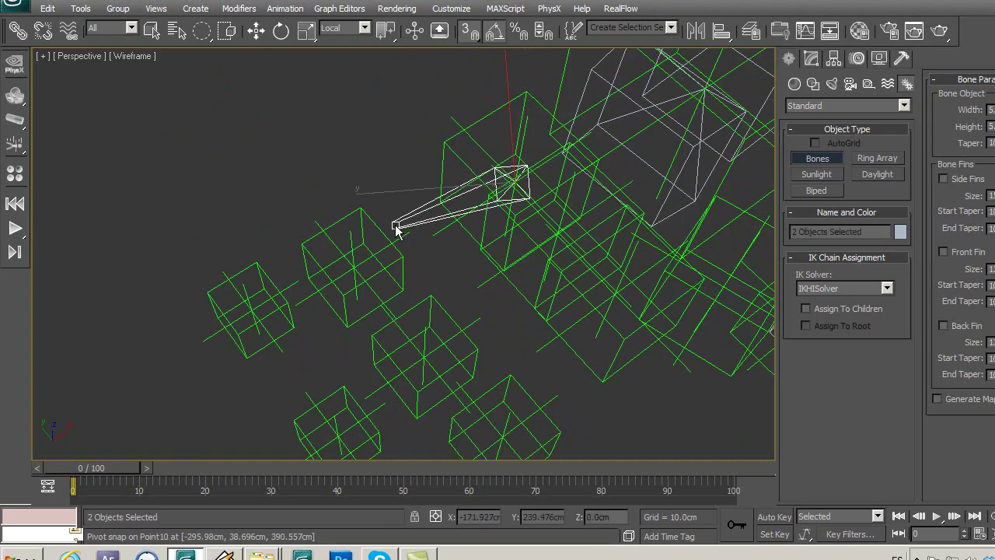
click(354, 278)
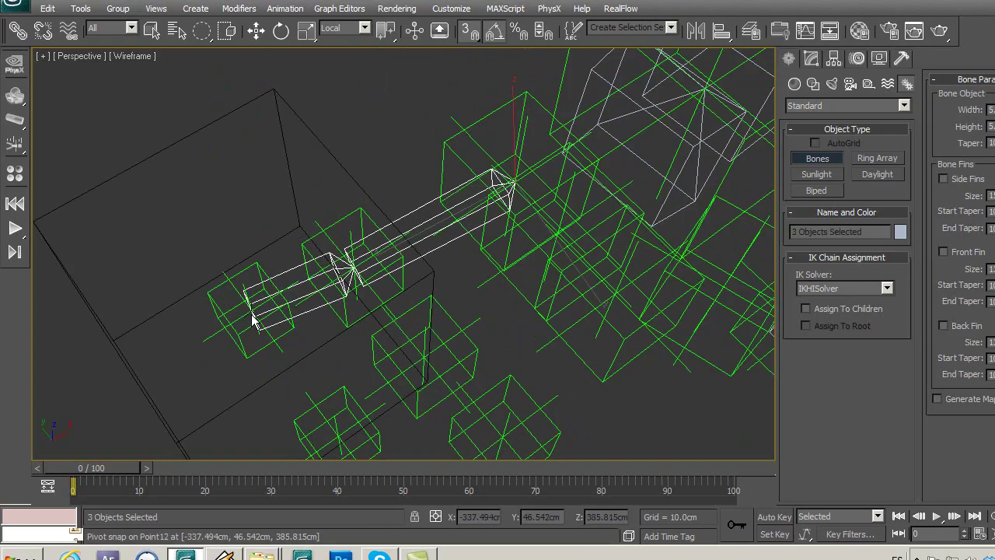
click(186, 357)
right_click(187, 358)
Step: Add nub-ended bone chains through the next two fingers of the green hand
alt+middle_drag(271, 373, 405, 253)
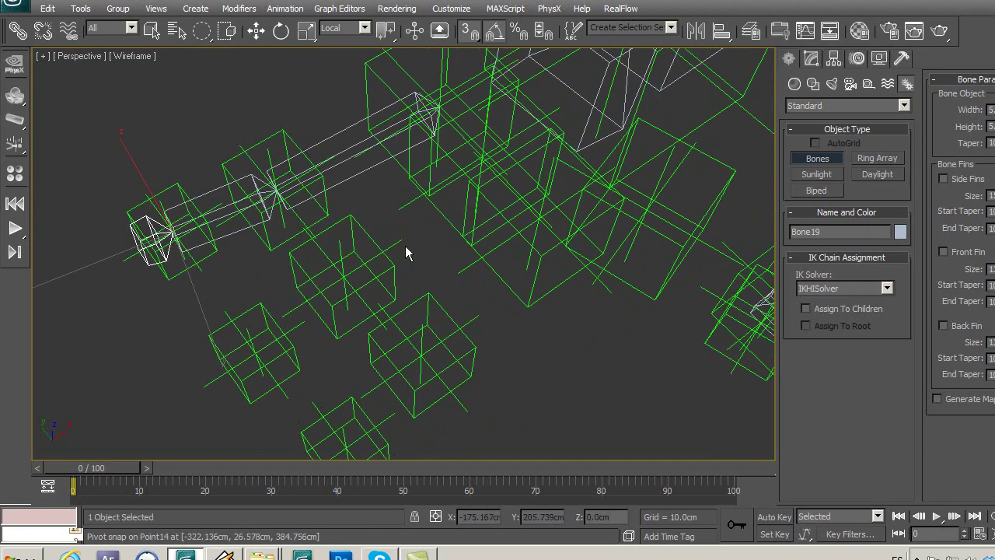
click(484, 161)
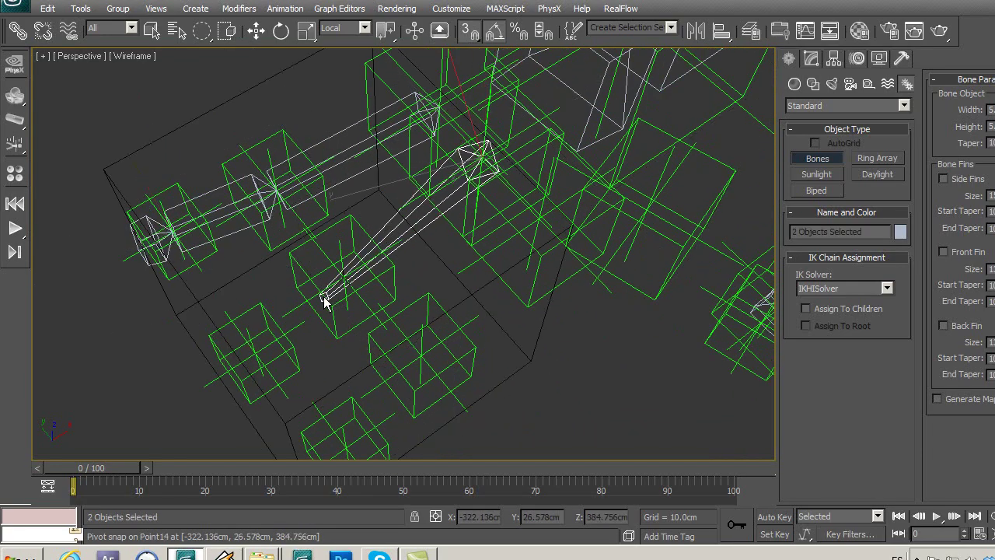
click(342, 281)
click(259, 361)
right_click(199, 400)
mouse_move(195, 405)
middle_down()
mouse_move(293, 366)
mouse_move(282, 383)
middle_up()
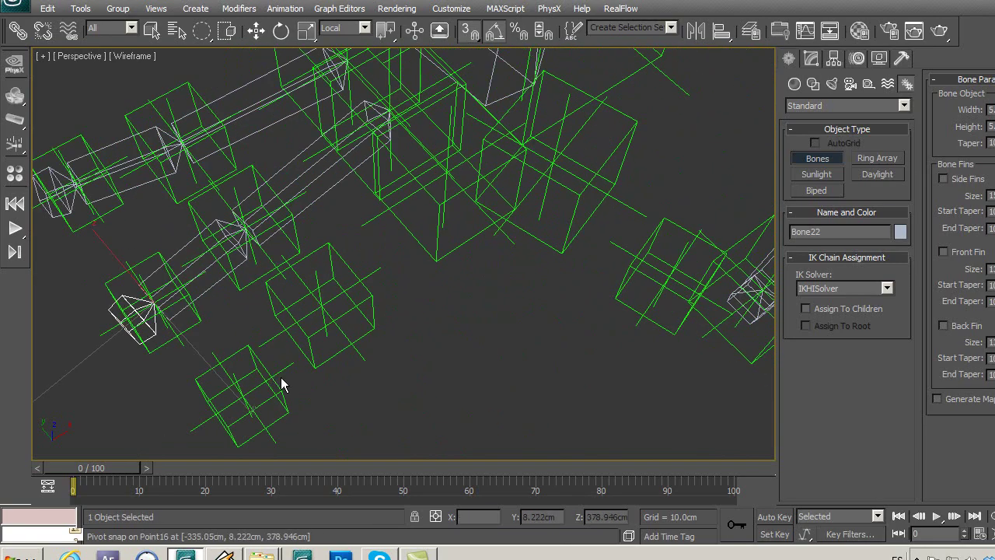
click(445, 225)
click(321, 309)
click(208, 416)
right_click(208, 415)
Step: Start and end another finger bone chain, then look over the green hand
mouse_move(503, 323)
middle_down()
mouse_move(336, 308)
mouse_move(389, 199)
middle_up()
click(385, 161)
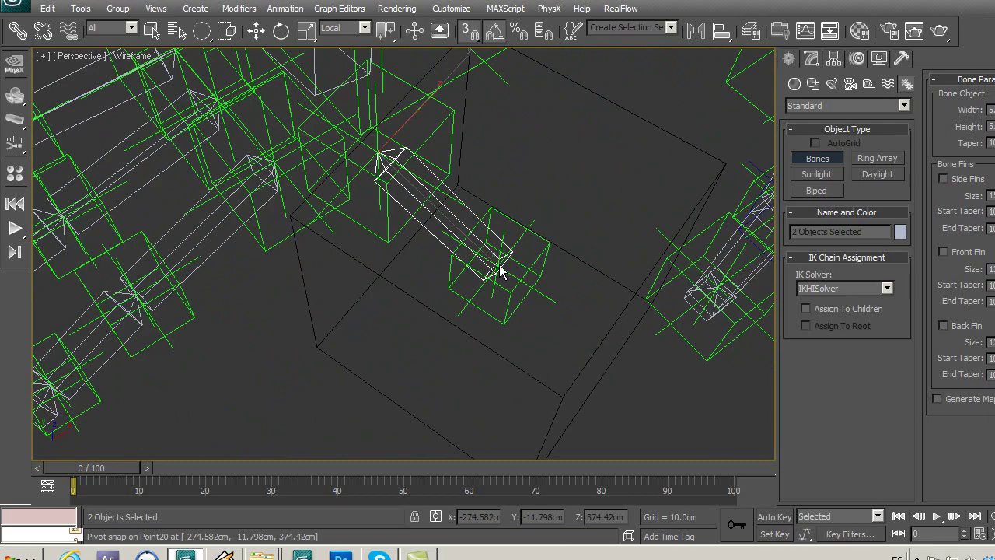
right_click(426, 268)
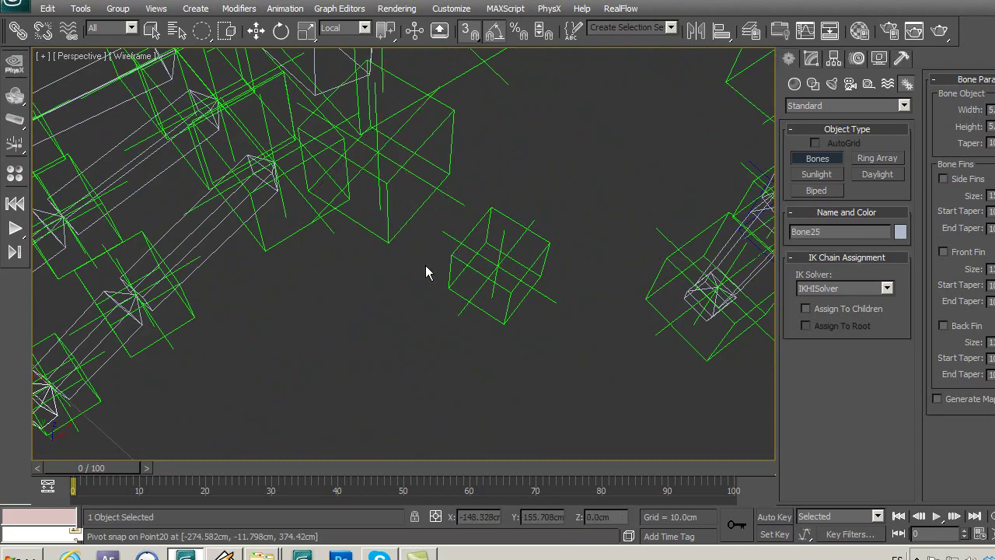
scroll(440, 312, down, 3)
mouse_move(440, 314)
middle_down()
mouse_move(467, 325)
mouse_move(410, 348)
mouse_move(489, 377)
mouse_move(491, 355)
mouse_move(466, 315)
middle_up()
scroll(481, 309, up, 2)
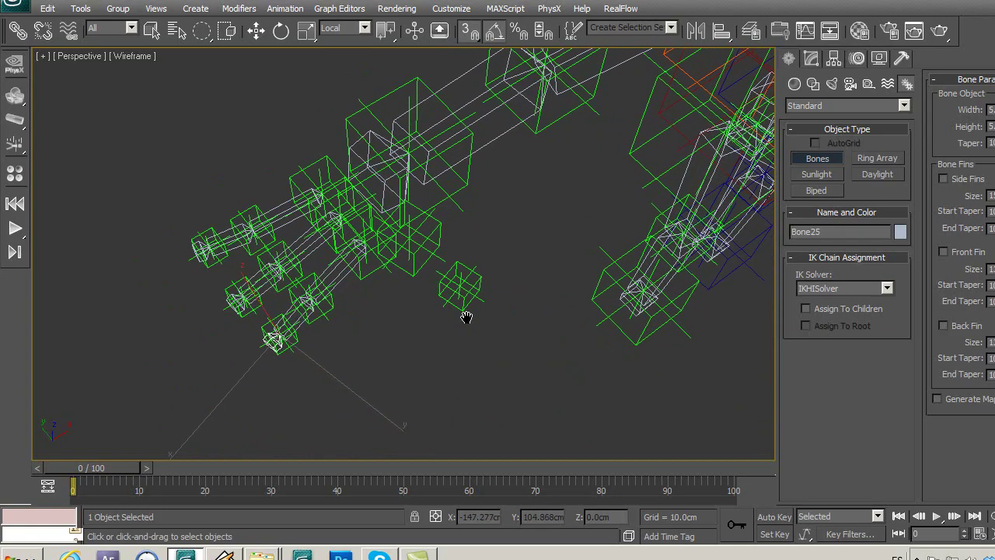
scroll(402, 314, down, 1)
Step: Build a nub-ended bone chain along the first finger of the blue hand
scroll(307, 356, up, 2)
scroll(355, 309, up, 1)
scroll(355, 309, down, 3)
middle_drag(526, 222, 426, 285)
scroll(489, 199, up, 3)
scroll(533, 174, up, 2)
middle_drag(533, 174, 377, 432)
click(362, 223)
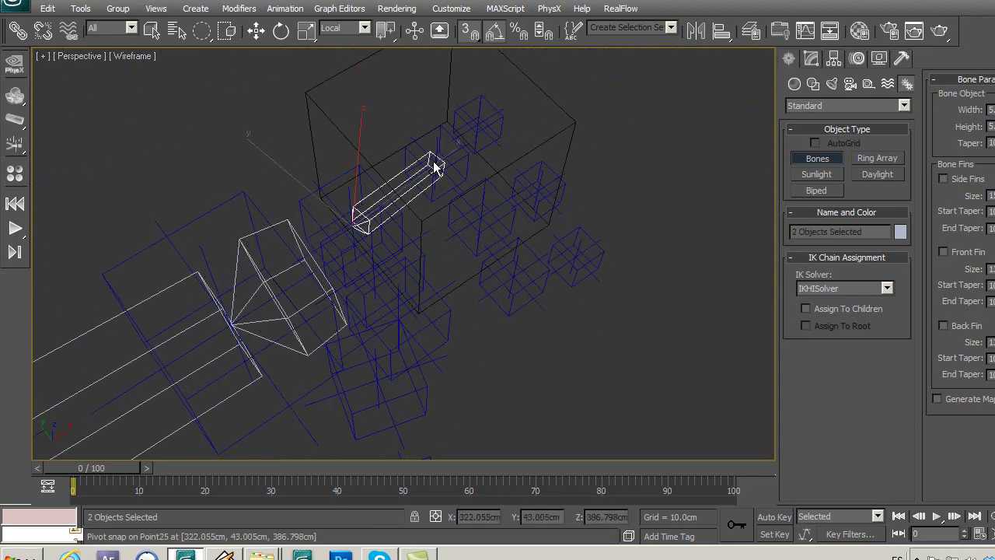
click(439, 161)
click(485, 117)
right_click(564, 110)
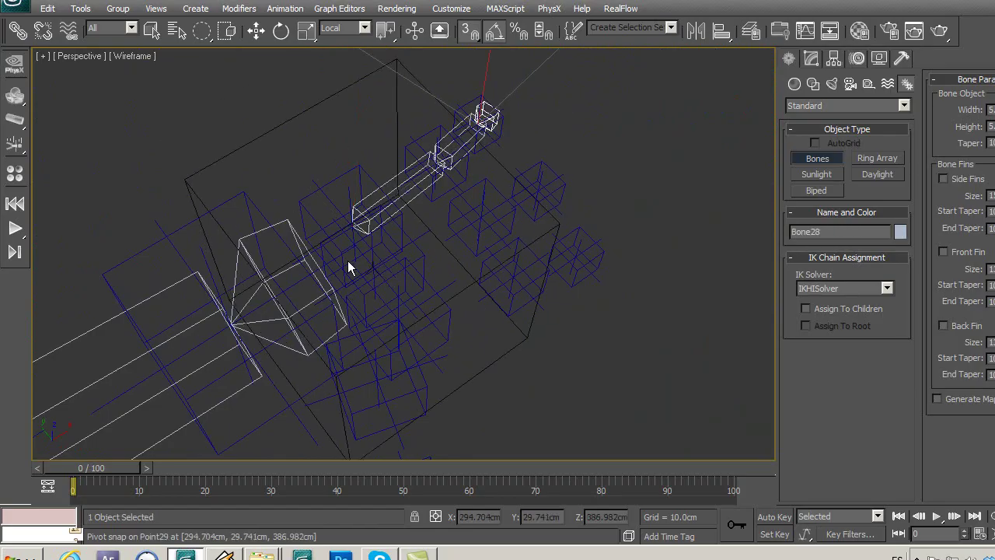
Step: Add nub-ended bone chains along the next three blue-hand fingers
click(379, 264)
click(484, 220)
click(548, 186)
right_click(588, 162)
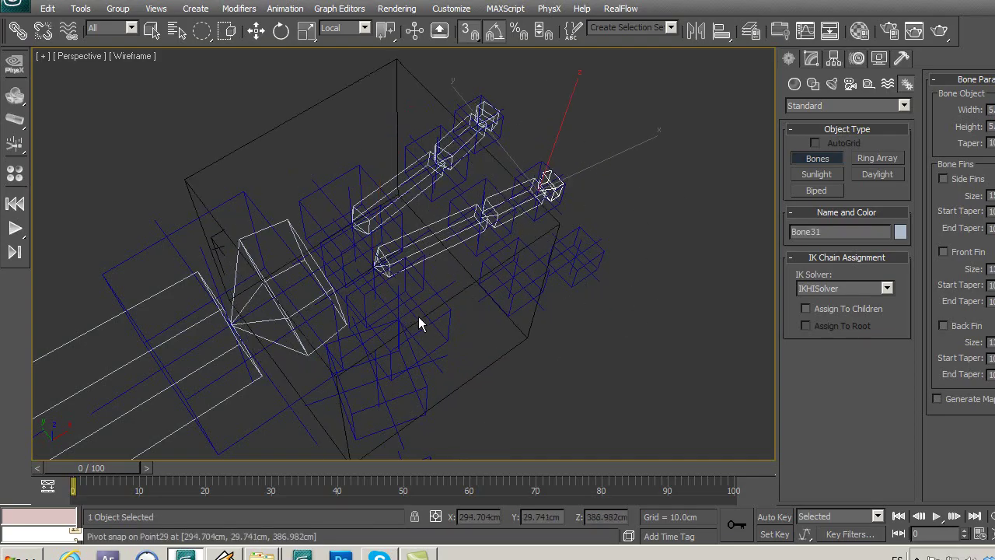
click(405, 315)
click(512, 275)
right_click(511, 274)
click(513, 268)
click(590, 249)
right_click(579, 268)
Step: Bone the last blue finger, ending in Bone36, then orbit back to the green arm bones
mouse_move(572, 289)
middle_down()
mouse_move(517, 319)
mouse_move(544, 235)
middle_up()
click(406, 250)
right_click(526, 405)
scroll(526, 405, down, 5)
scroll(331, 365, up, 3)
middle_drag(331, 365, 522, 277)
scroll(522, 278, down, 3)
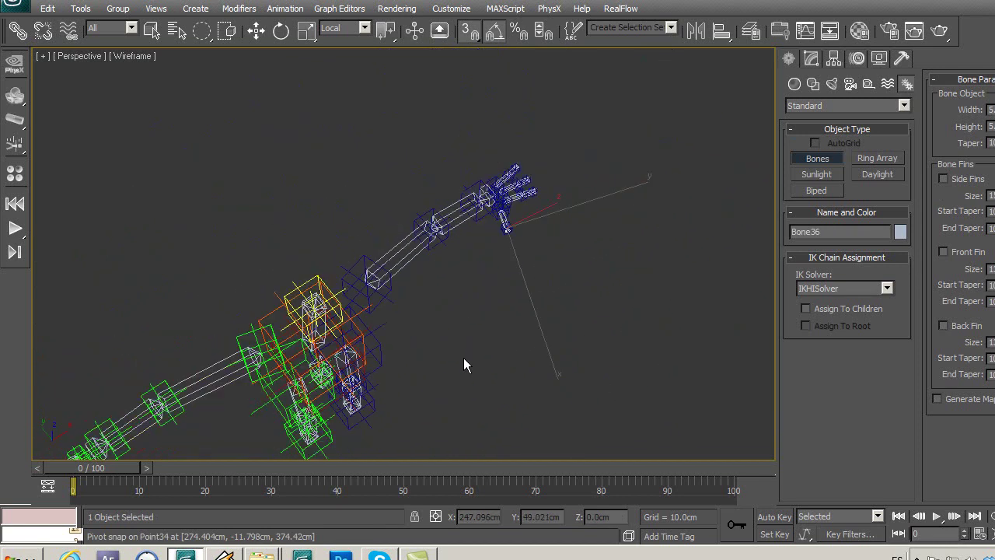
alt+middle_drag(464, 358, 406, 262)
scroll(245, 286, up, 4)
alt+middle_drag(245, 286, 419, 272)
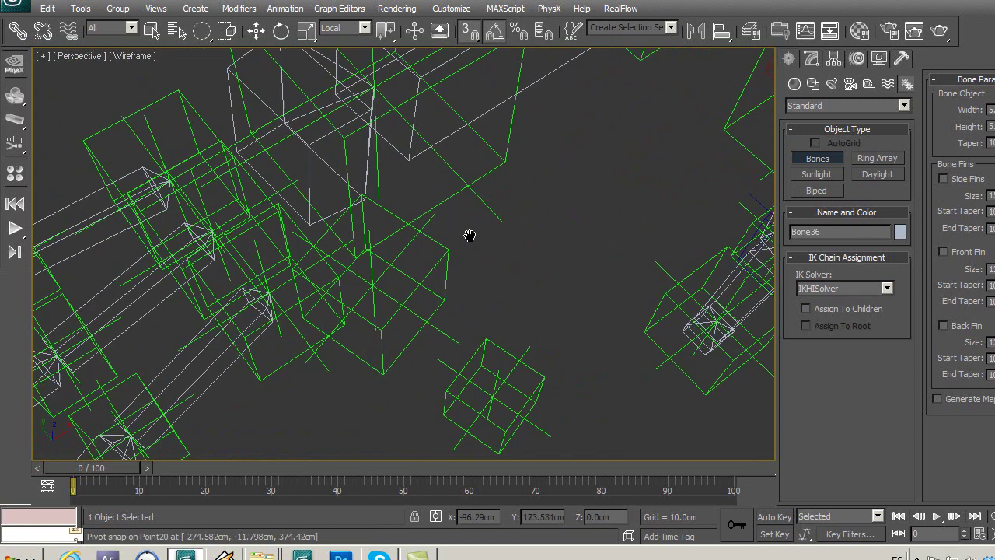
Step: Draw one more bone from the snapped green hand point, ending it in a nub
click(386, 273)
click(505, 382)
right_click(572, 418)
Step: Switch to Select and Move, deselect, and orbit around the completed skeleton to inspect it
click(257, 30)
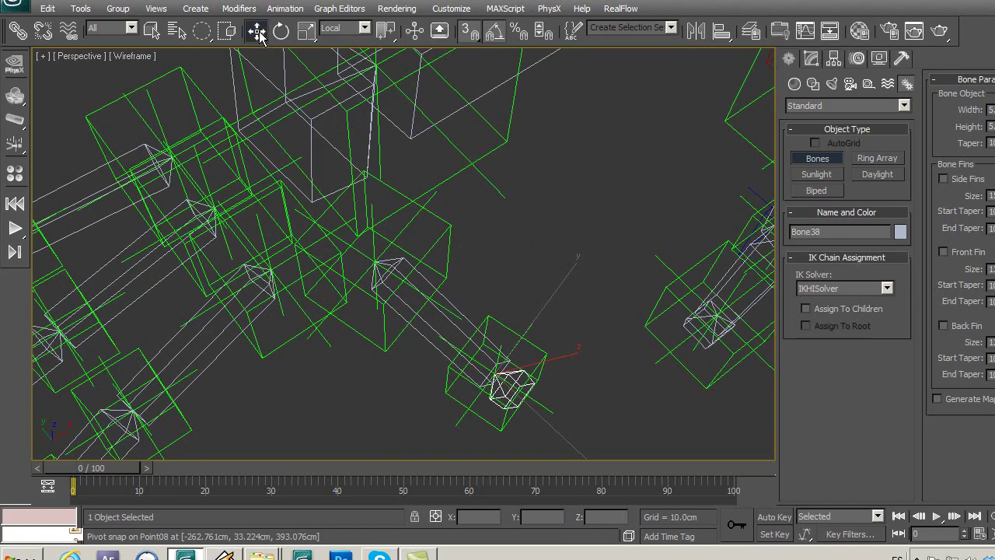
click(573, 254)
scroll(575, 254, down, 4)
mouse_move(572, 257)
alt+middle_down()
mouse_move(396, 324)
mouse_move(519, 366)
mouse_move(542, 337)
alt+middle_up()
mouse_move(462, 281)
alt+middle_down()
mouse_move(458, 179)
mouse_move(451, 249)
alt+middle_up()
scroll(432, 181, up, 2)
mouse_move(429, 182)
middle_down()
mouse_move(421, 118)
mouse_move(453, 171)
mouse_move(466, 148)
middle_up()
scroll(440, 296, up, 2)
alt+middle_drag(440, 295, 437, 247)
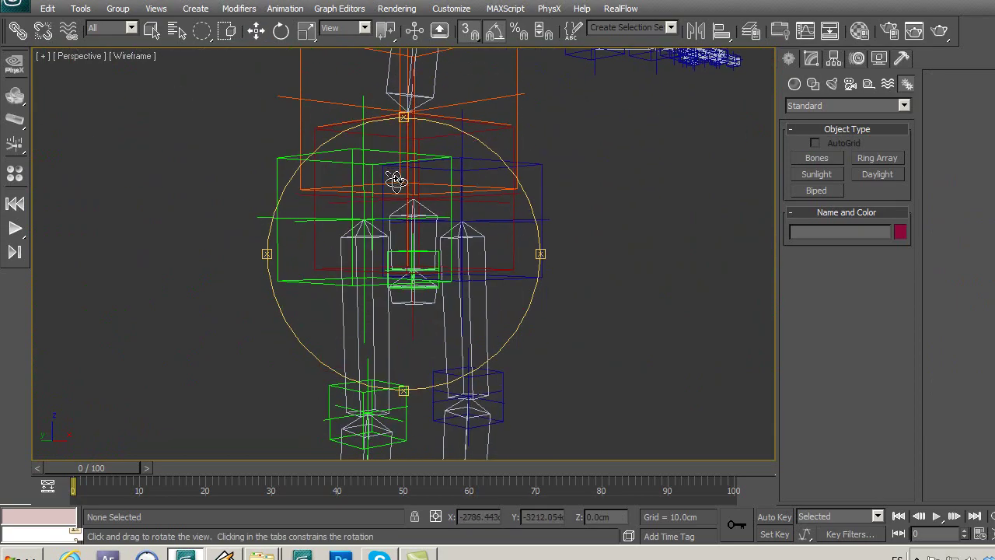
alt+middle_drag(395, 180, 409, 231)
mouse_move(441, 294)
alt+middle_down()
mouse_move(443, 355)
mouse_move(452, 348)
alt+middle_up()
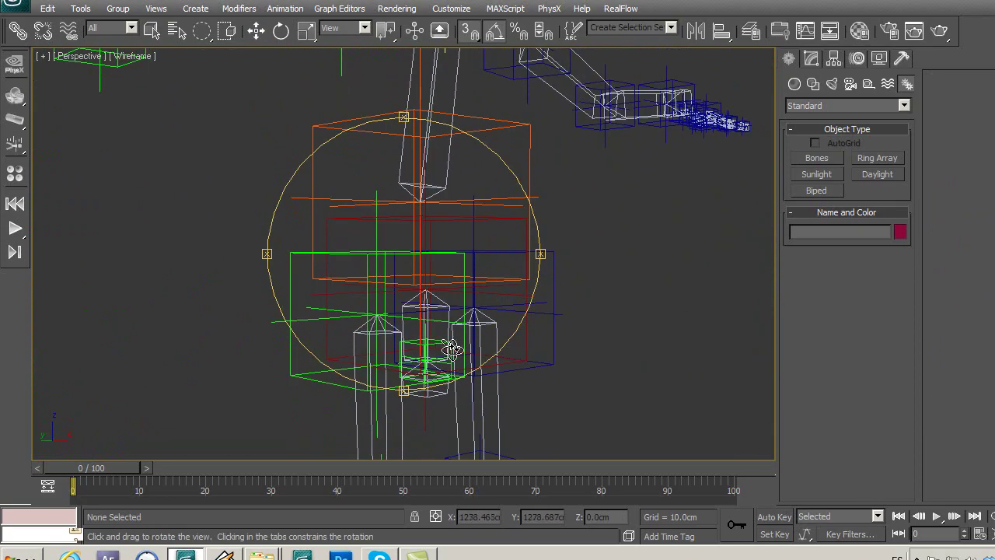
key(w)
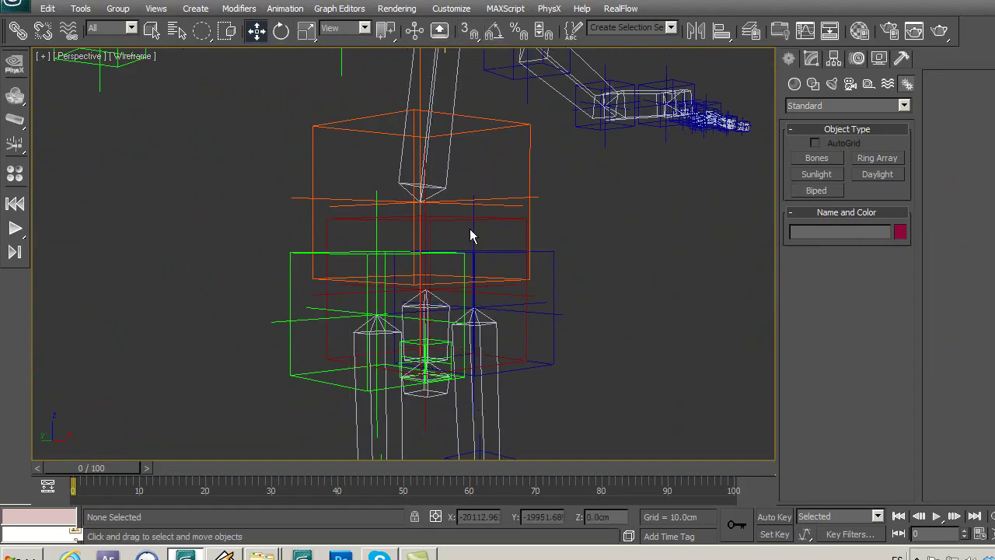
Step: Select Point38, raise it above the neck, and set its X position to 0
click(445, 346)
middle_drag(445, 346, 439, 377)
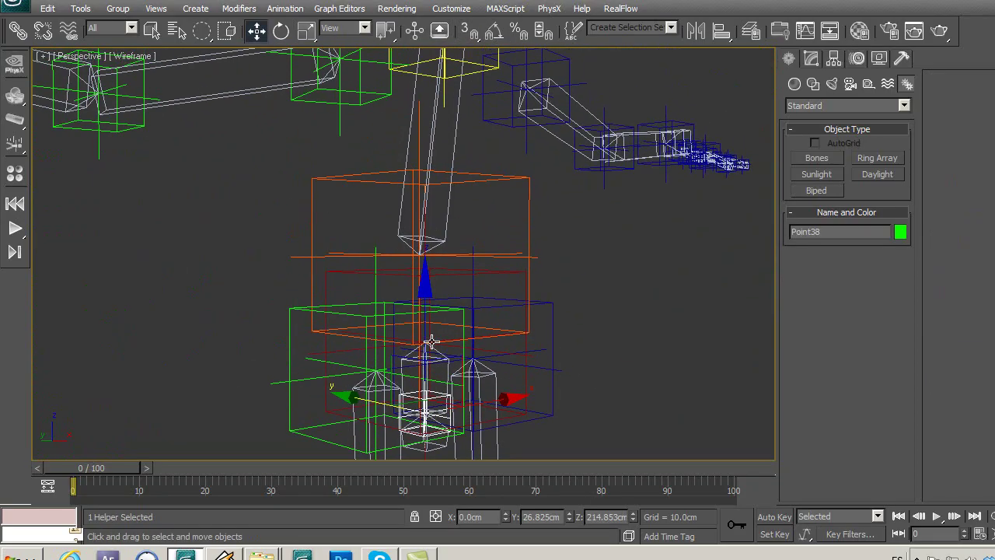
drag(432, 342, 433, 139)
mouse_move(433, 140)
middle_down()
mouse_move(444, 319)
mouse_move(451, 280)
middle_up()
drag(451, 280, 551, 95)
middle_drag(483, 159, 447, 230)
double_click(489, 517)
text(0)
key(Return)
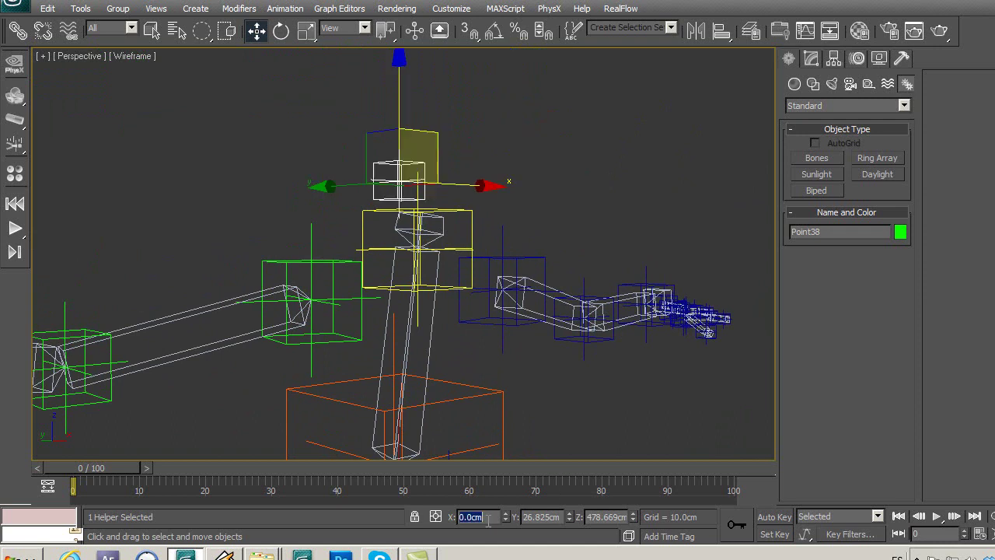
Step: Align Point38 to the yellow Point09 helper
click(721, 31)
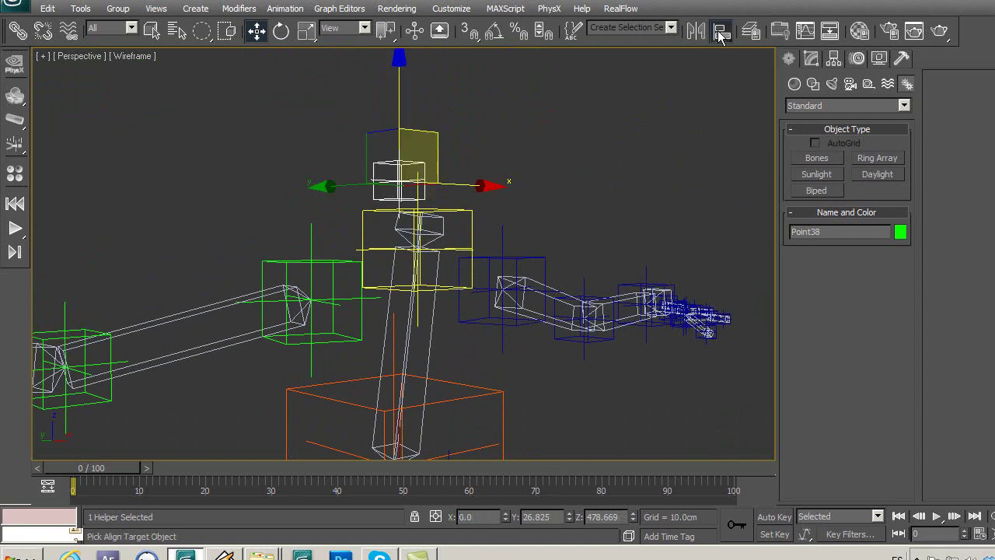
click(473, 223)
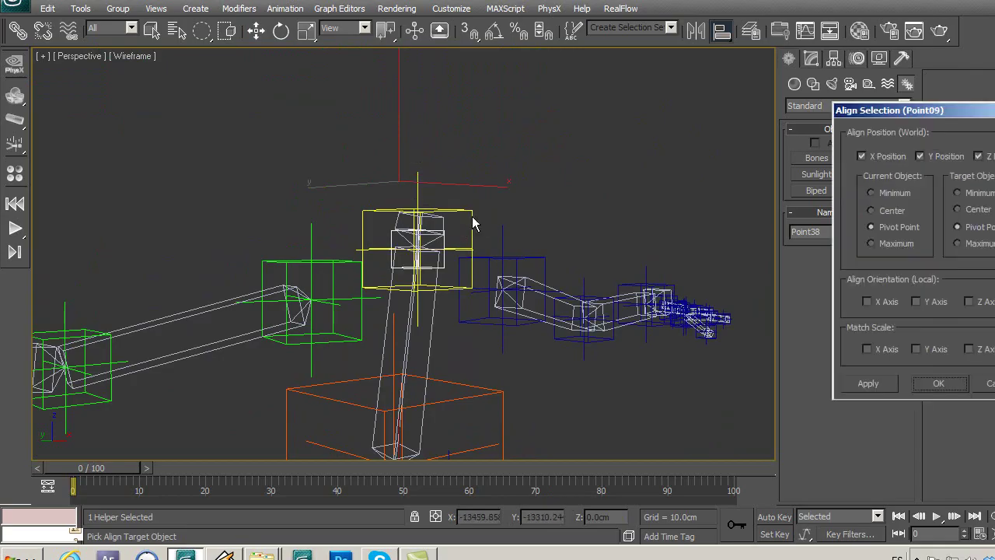
click(935, 384)
middle_drag(494, 105, 489, 132)
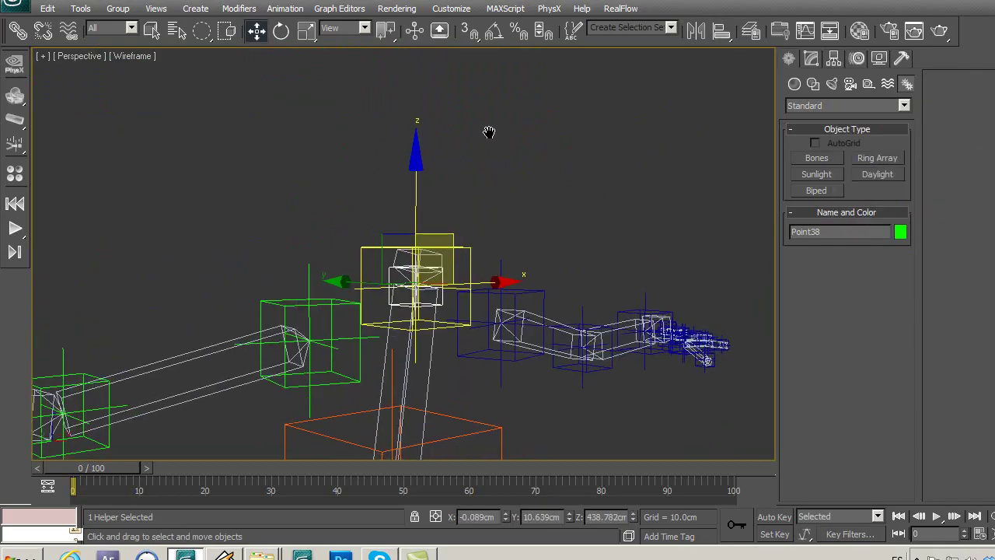
Step: Unhide the cabeza layer in the Layer Manager to show the head mesh
click(751, 31)
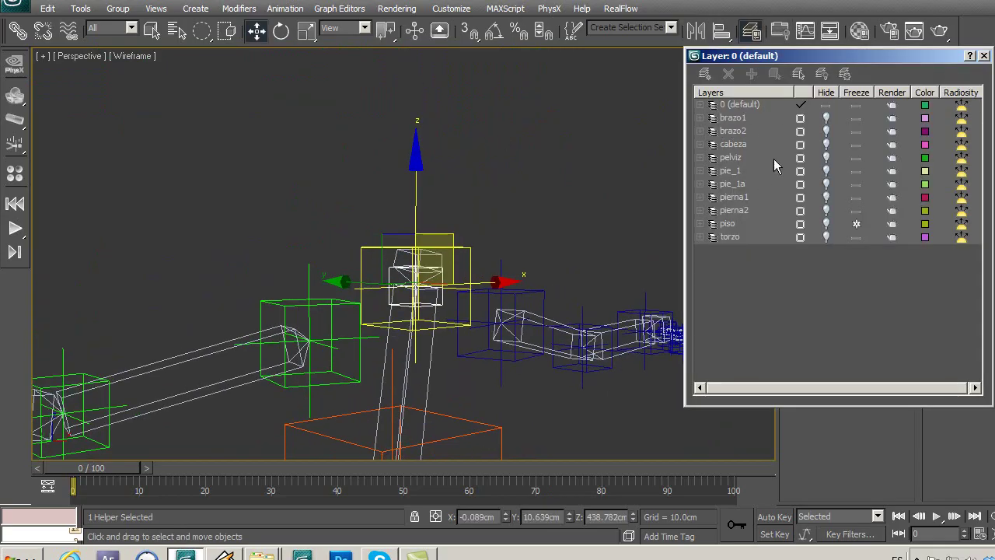
click(825, 144)
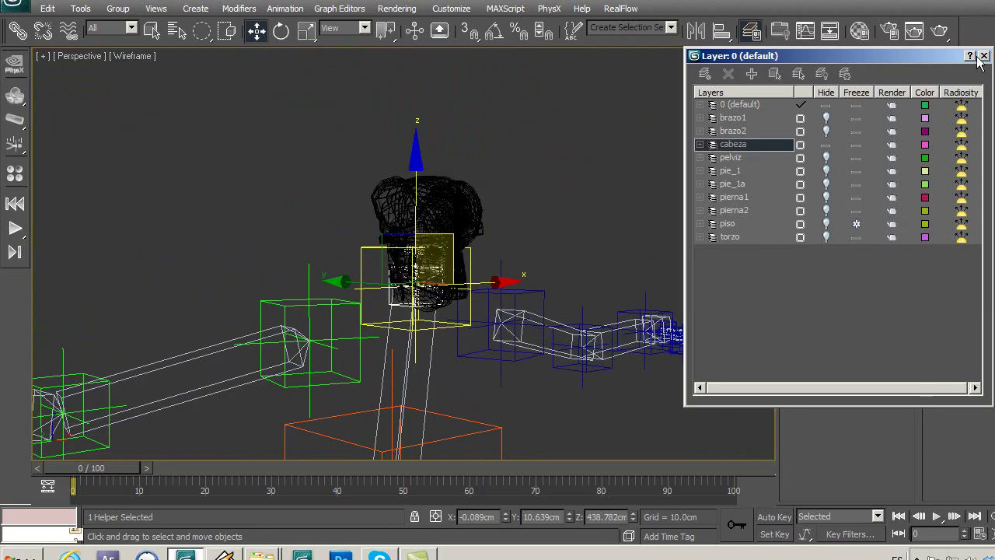
click(984, 56)
middle_drag(620, 185, 571, 150)
Step: In Left view, raise Point38 up into the head, then select Point09 and Point38 together
key(l)
scroll(480, 391, down, 3)
scroll(480, 391, down, 2)
key(z)
scroll(448, 300, down, 2)
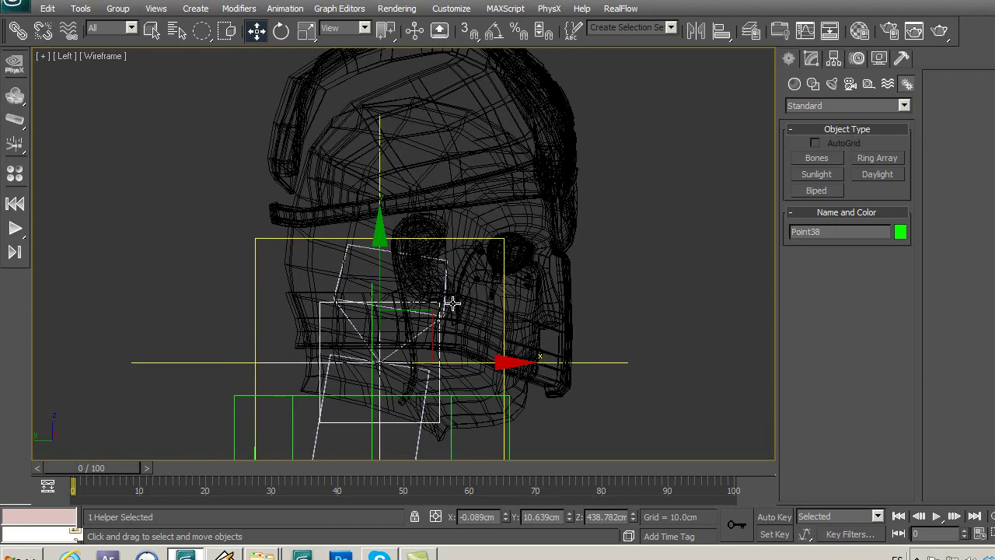
scroll(448, 300, down, 3)
mouse_move(440, 264)
mouse_down()
mouse_move(509, 114)
mouse_move(525, 152)
mouse_up()
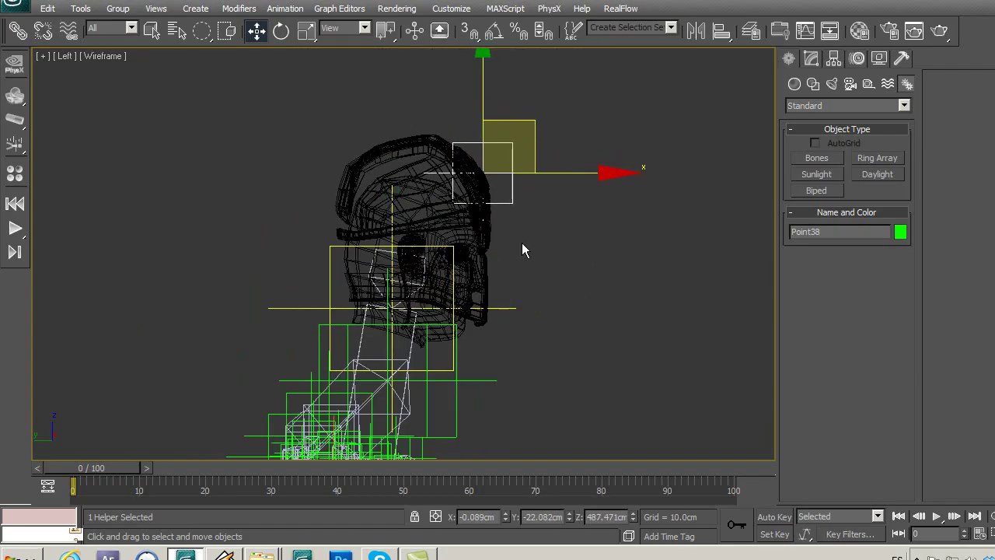
scroll(522, 249, up, 3)
scroll(515, 178, up, 2)
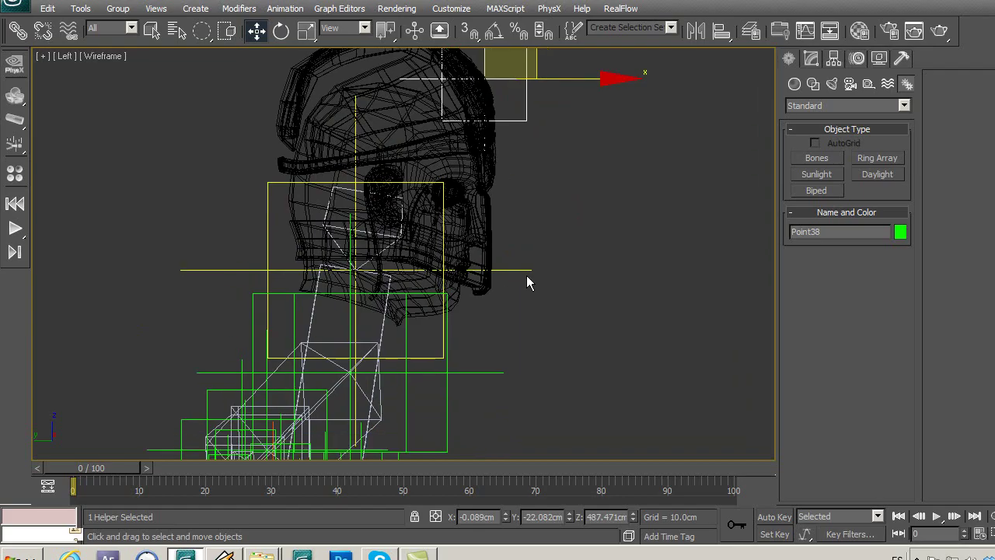
click(525, 271)
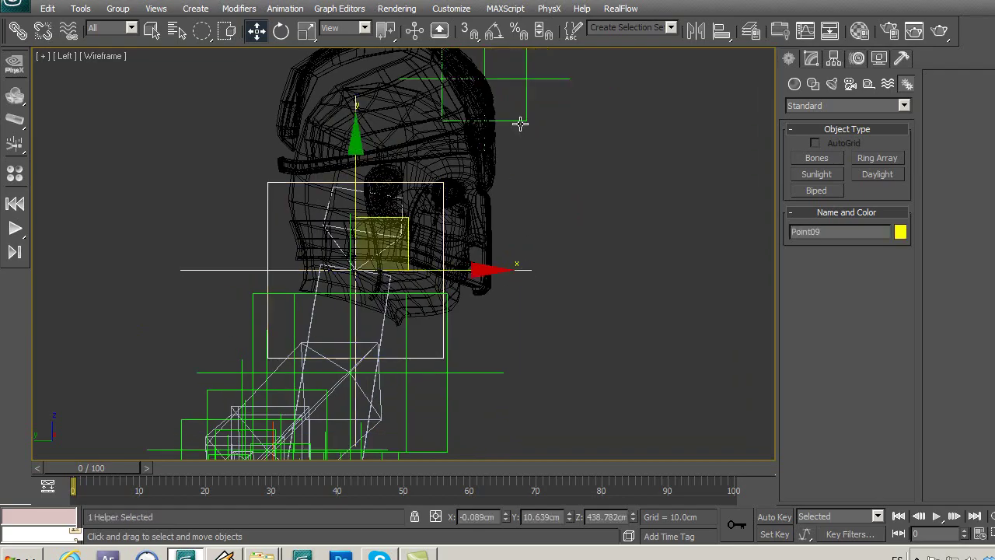
ctrl+click(522, 120)
Step: Hide the cabeza layer again and return the viewport to Perspective
click(752, 31)
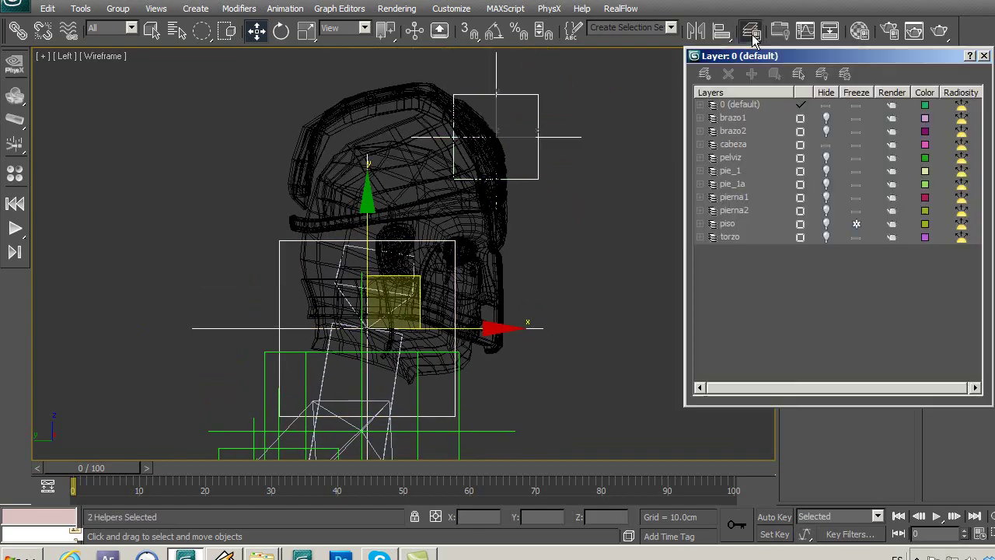
click(827, 145)
click(984, 56)
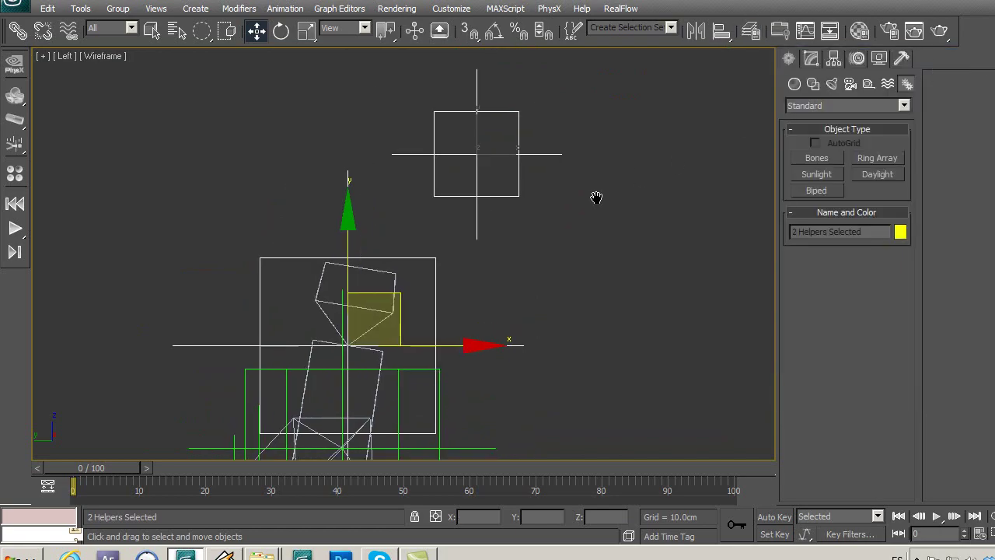
key(alt+w)
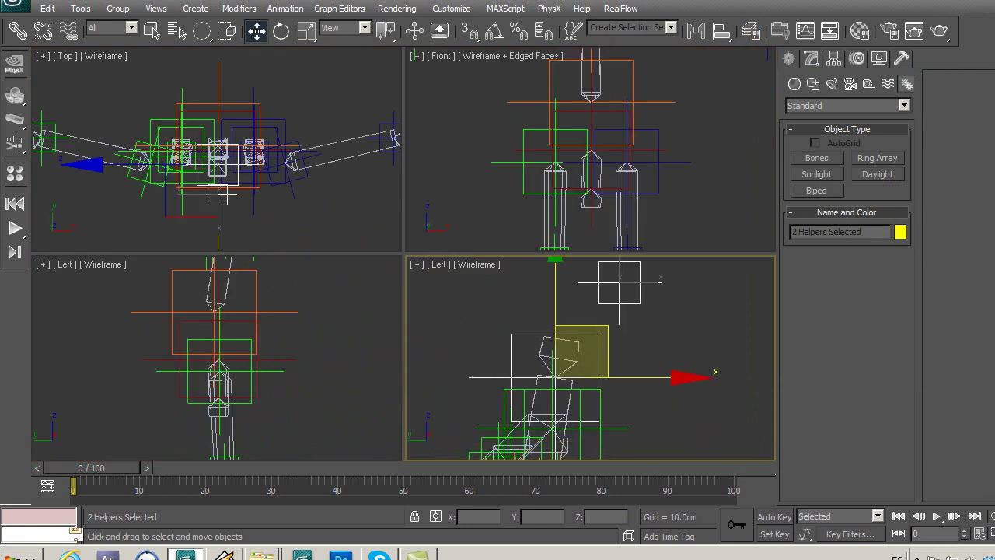
key(alt+w)
key(ctrl+r)
mouse_move(366, 273)
mouse_down()
mouse_move(316, 266)
mouse_move(366, 318)
mouse_move(455, 300)
mouse_up()
key(p)
key(w)
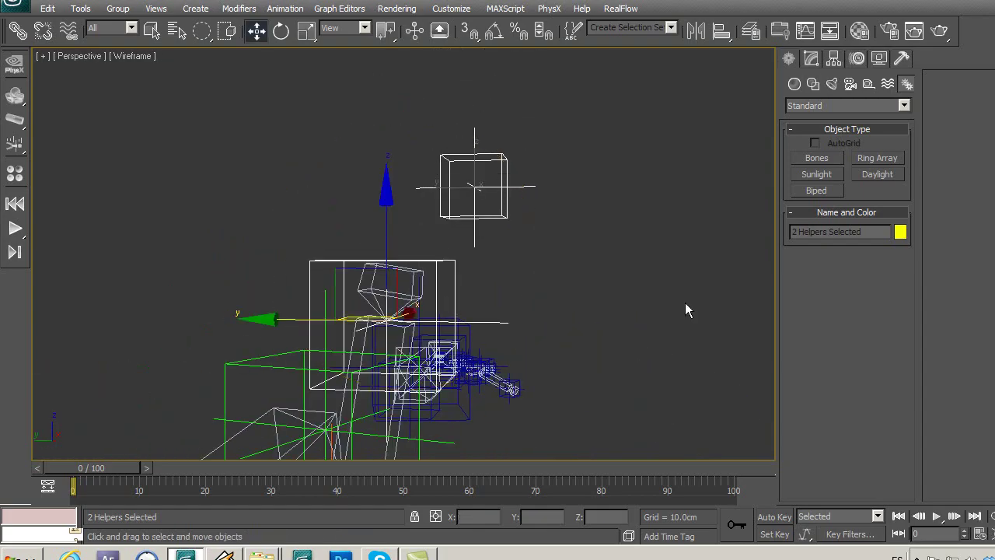
Step: Activate Bones creation with 3D Snap enabled, cancelling a trial bone
click(824, 162)
click(470, 31)
click(438, 312)
click(470, 189)
right_click(490, 194)
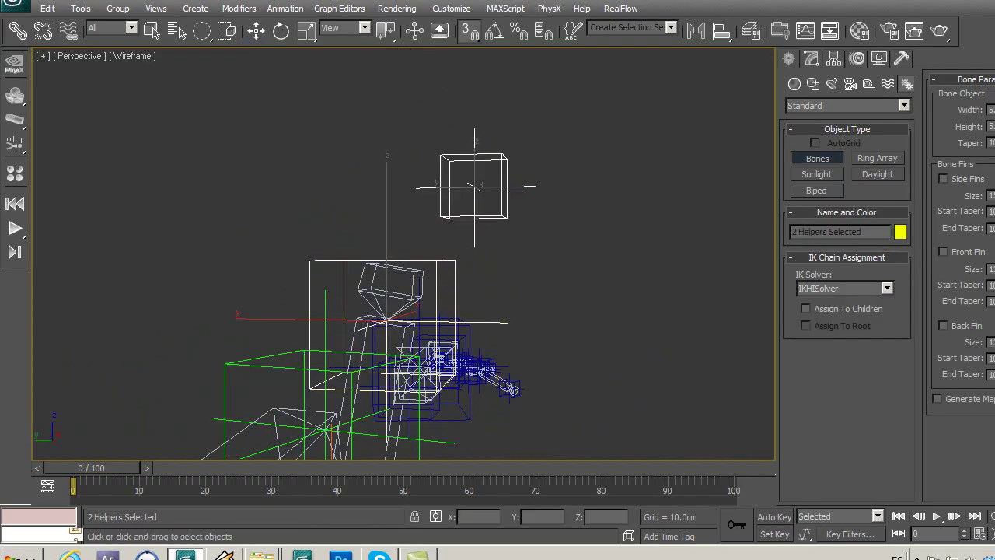
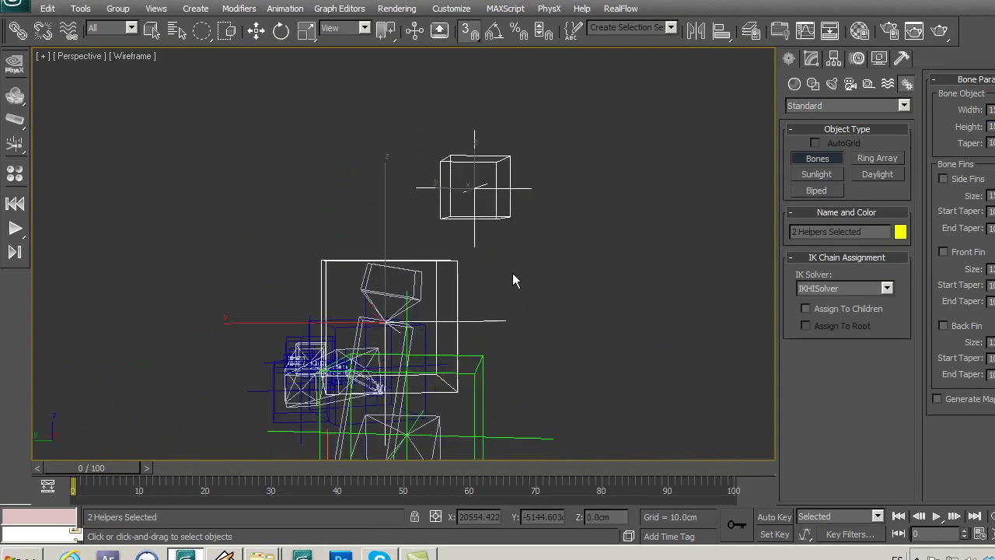
Step: Try drawing bones toward the Point38 helper, then cancel the unfinished bones
alt+middle_drag(485, 273, 527, 273)
click(431, 325)
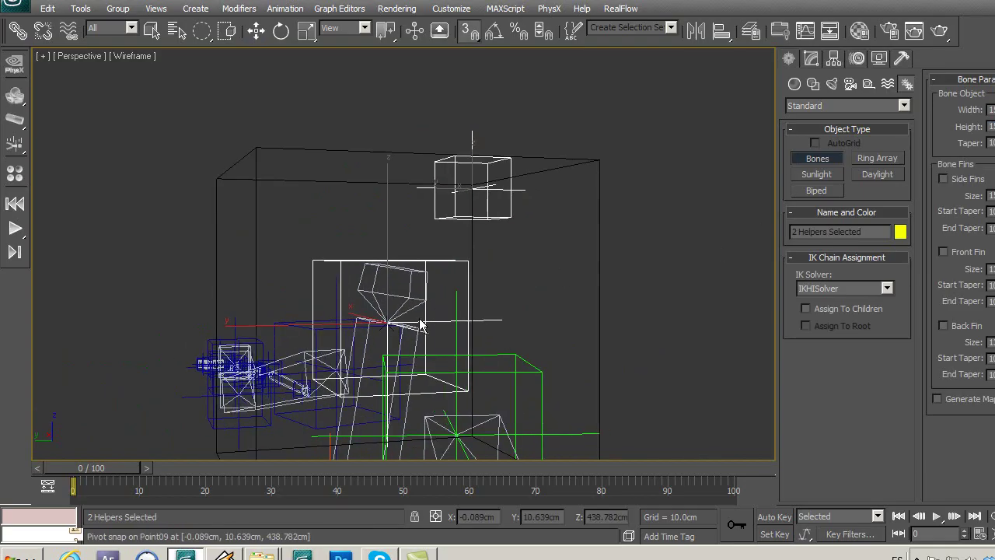
right_click(400, 196)
mouse_move(399, 198)
alt+middle_down()
mouse_move(596, 290)
mouse_move(359, 305)
mouse_move(322, 244)
alt+middle_up()
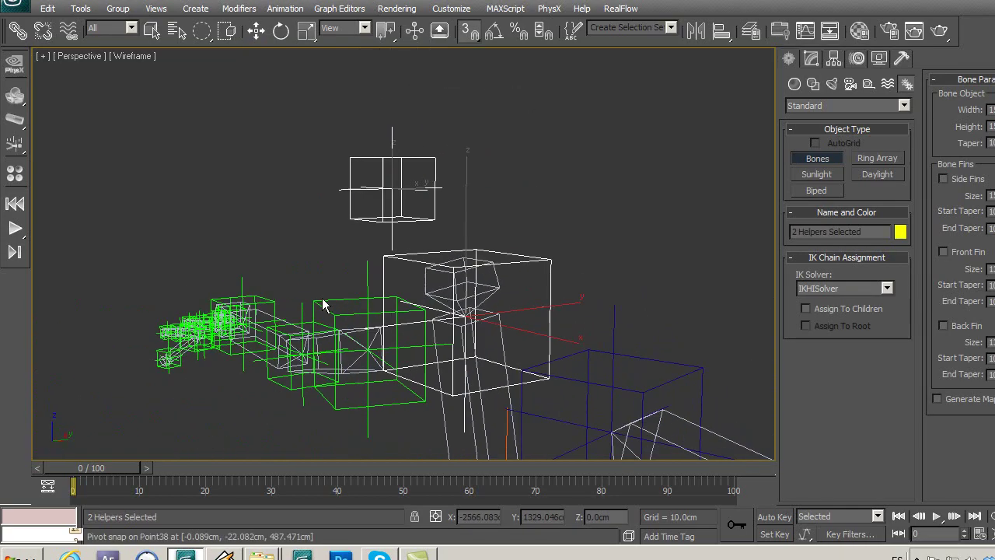
click(462, 264)
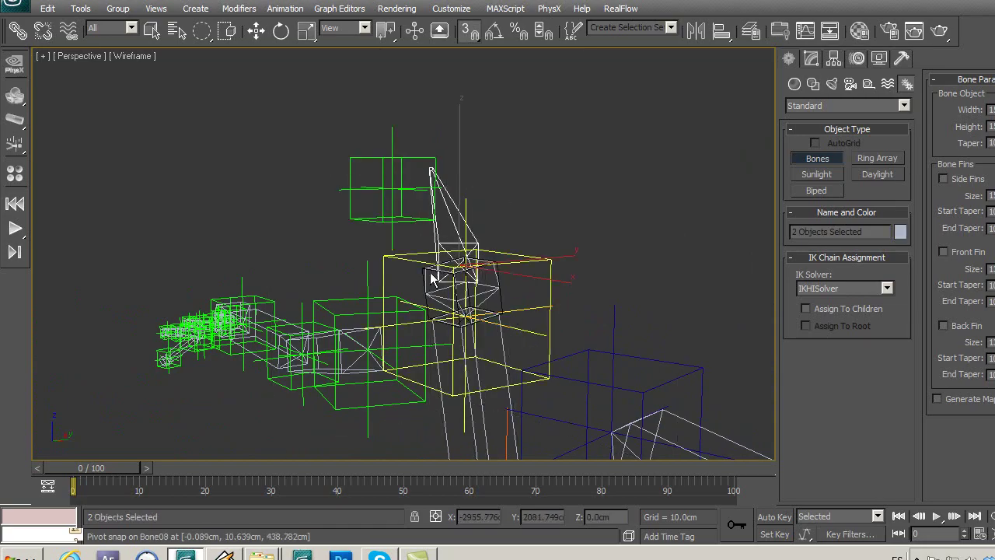
right_click(389, 192)
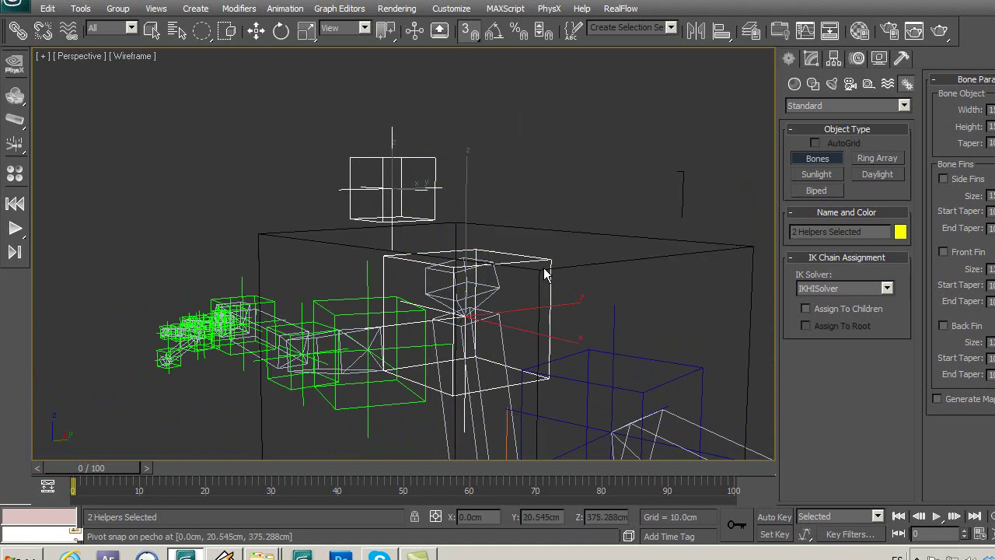
Step: Isolate the two selected point helpers with Alt+Q
key(w)
key(alt+q)
mouse_move(500, 383)
alt+middle_down()
mouse_move(634, 408)
mouse_move(706, 389)
alt+middle_up()
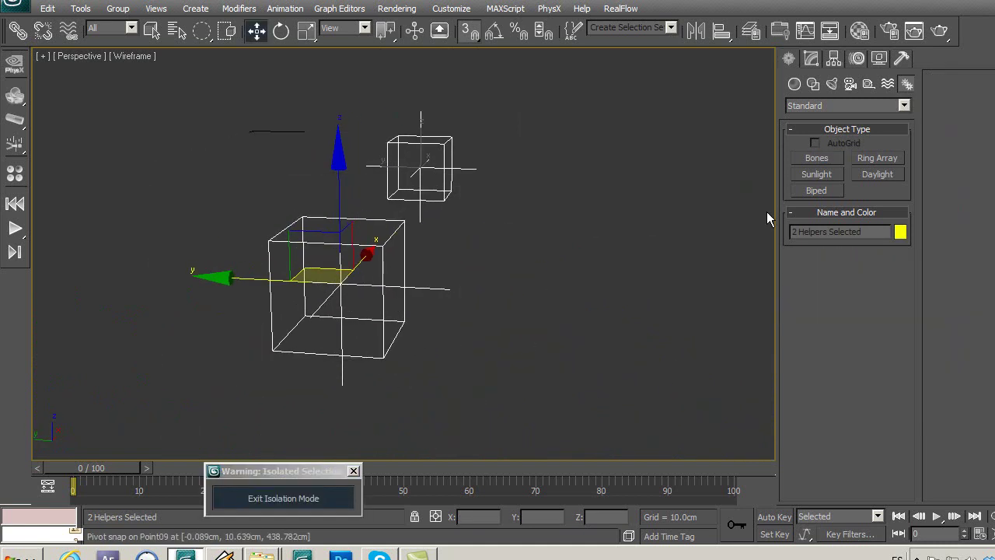
Step: With the selection filter on Point, draw Bone40 from the lower helper to the upper one, then restore the All filter
click(821, 161)
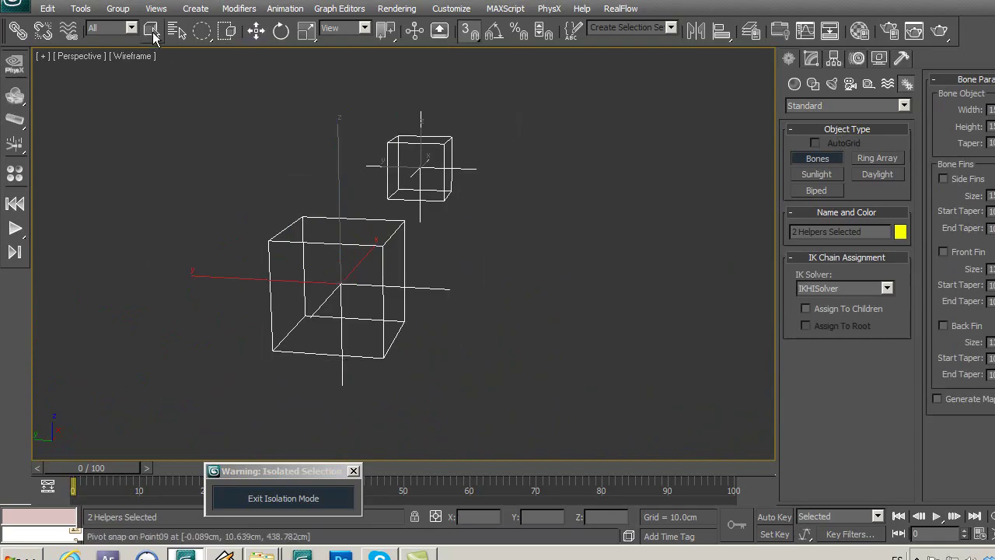
click(121, 31)
click(131, 171)
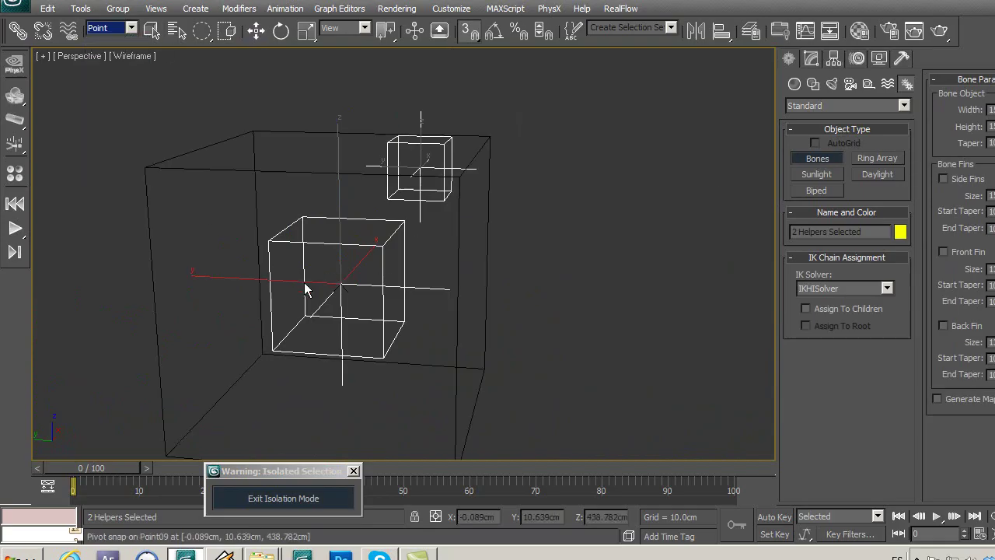
click(342, 290)
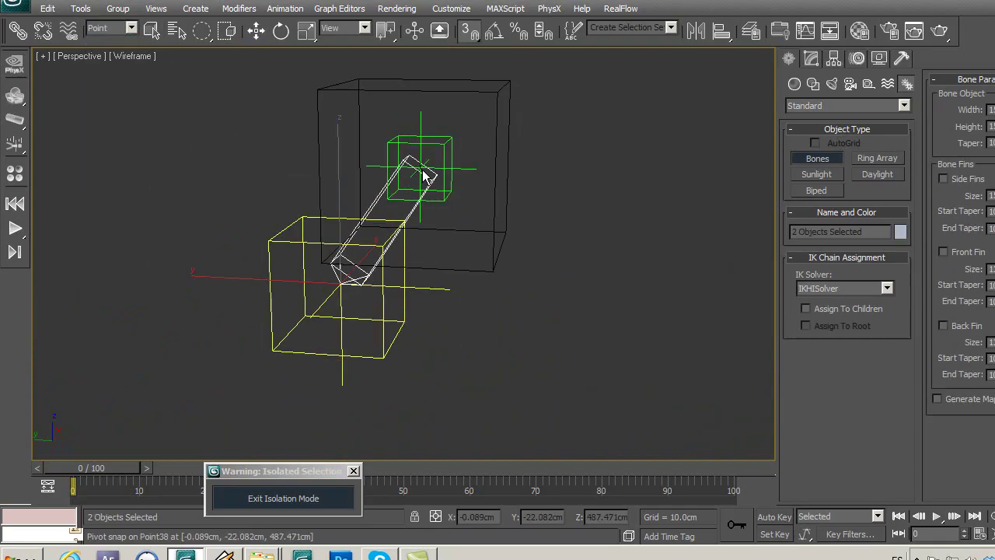
click(423, 170)
click(152, 31)
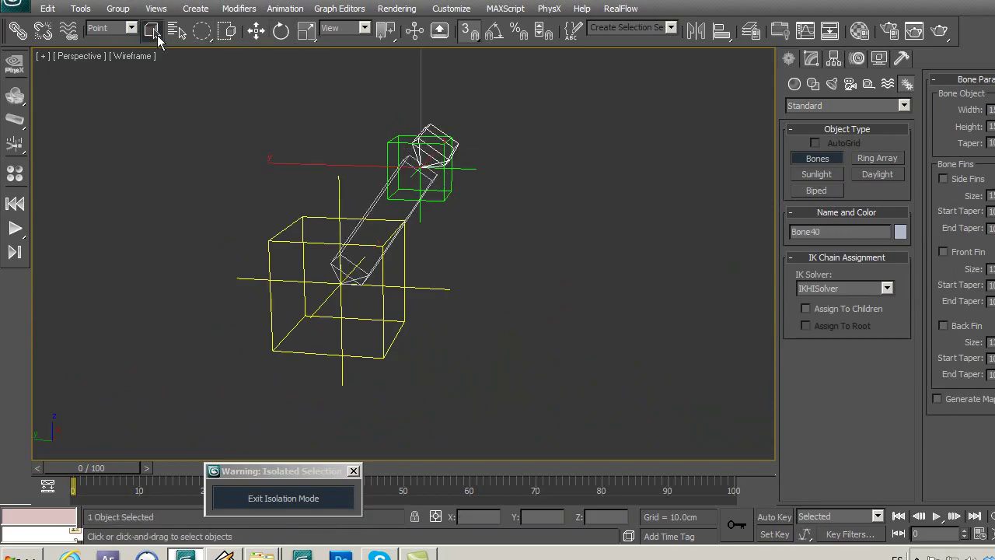
click(132, 27)
click(101, 39)
alt+middle_drag(506, 313, 342, 310)
Step: Exit isolation and frame the whole rig from the front
click(305, 502)
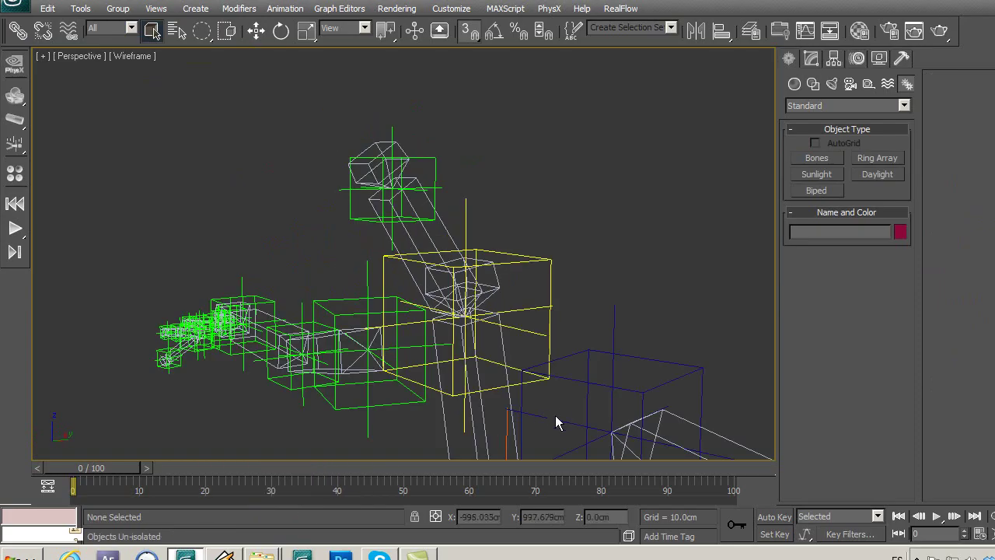
key(z)
mouse_move(507, 380)
alt+middle_down()
mouse_move(595, 377)
mouse_move(533, 360)
mouse_move(534, 317)
mouse_move(409, 266)
mouse_move(358, 246)
mouse_move(402, 289)
mouse_move(492, 302)
mouse_move(340, 274)
alt+middle_up()
mouse_move(577, 311)
middle_down()
mouse_move(644, 304)
mouse_move(570, 311)
mouse_move(571, 300)
mouse_move(541, 297)
mouse_move(589, 329)
mouse_move(549, 324)
mouse_move(596, 329)
mouse_move(536, 364)
mouse_move(553, 284)
middle_up()
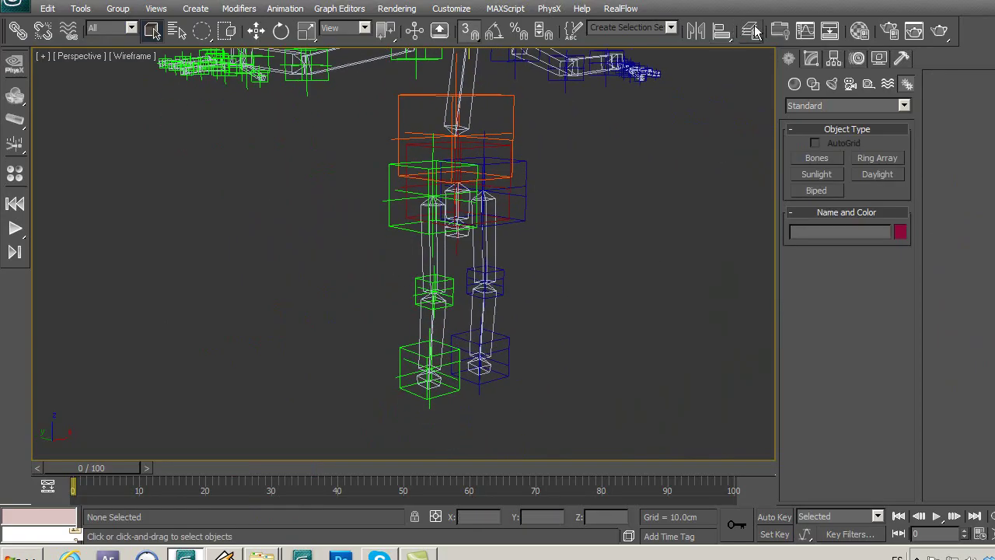
Step: In the layer list, unhide pierna1, pie_1a and pie_1, leave pierna2 hidden, and close it
click(755, 31)
middle_drag(620, 247, 550, 258)
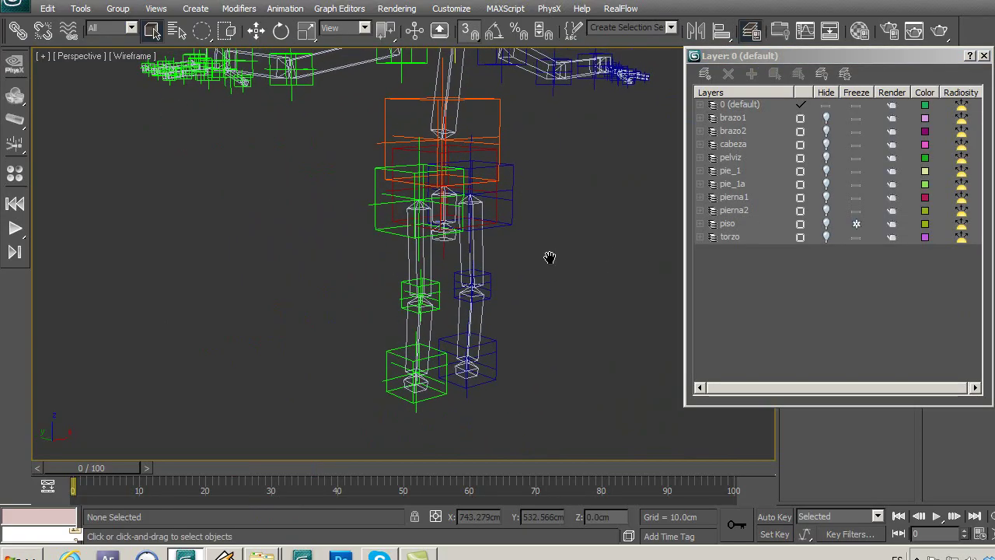
click(826, 198)
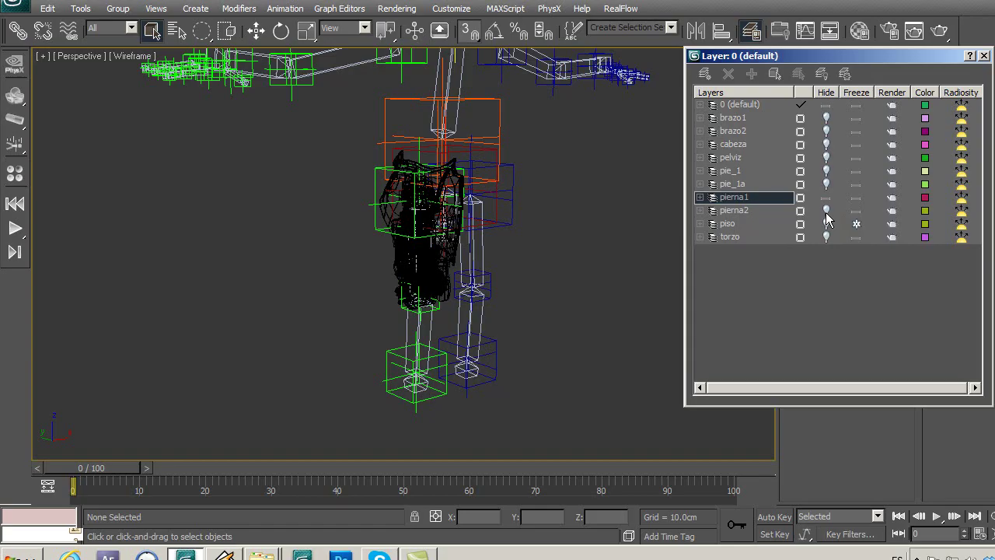
click(827, 211)
click(827, 210)
click(824, 185)
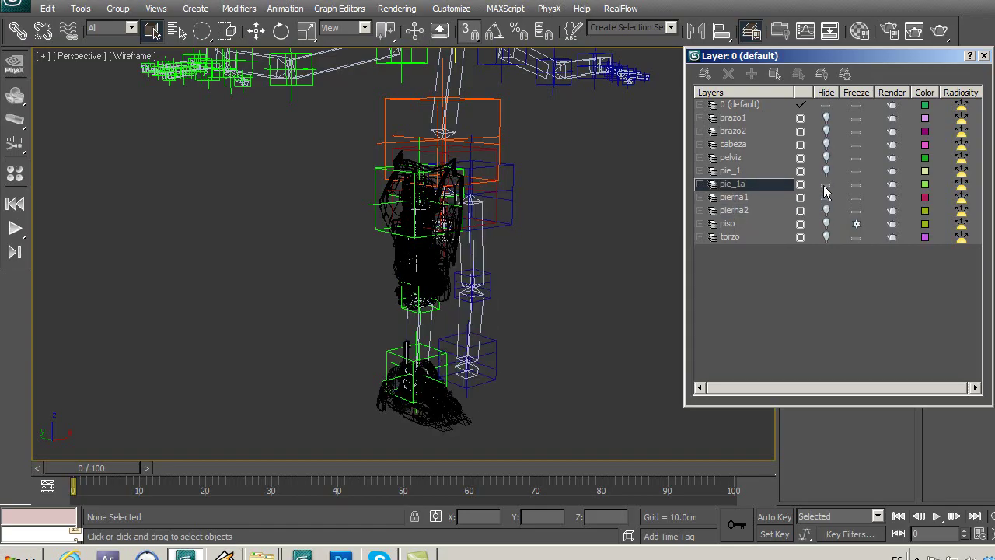
click(825, 171)
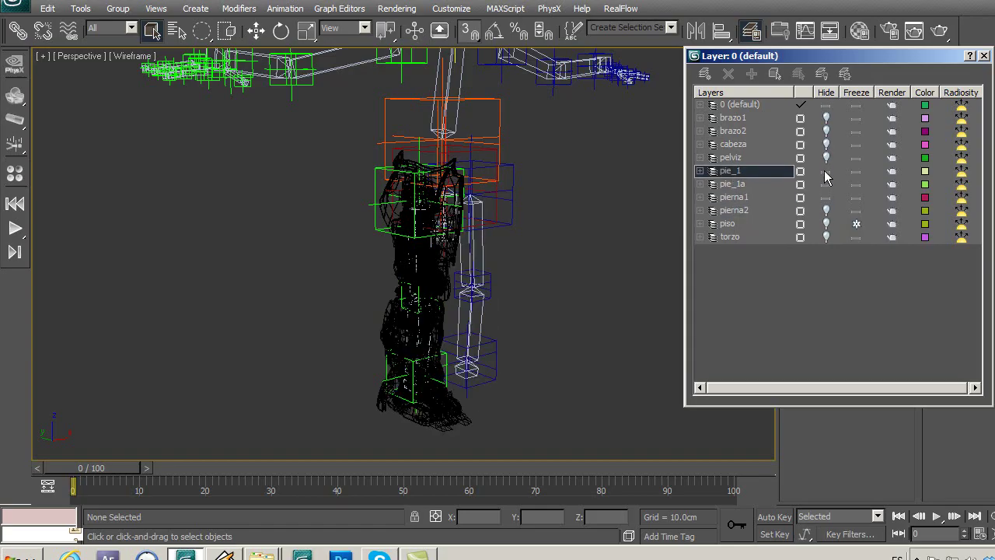
click(984, 56)
Step: Select the Point04 hip helper with its children plus another leg helper
mouse_move(402, 264)
alt+middle_down()
mouse_move(251, 282)
mouse_move(349, 266)
mouse_move(358, 289)
mouse_move(346, 231)
alt+middle_up()
scroll(374, 266, up, 2)
scroll(358, 231, down, 2)
scroll(357, 217, down, 1)
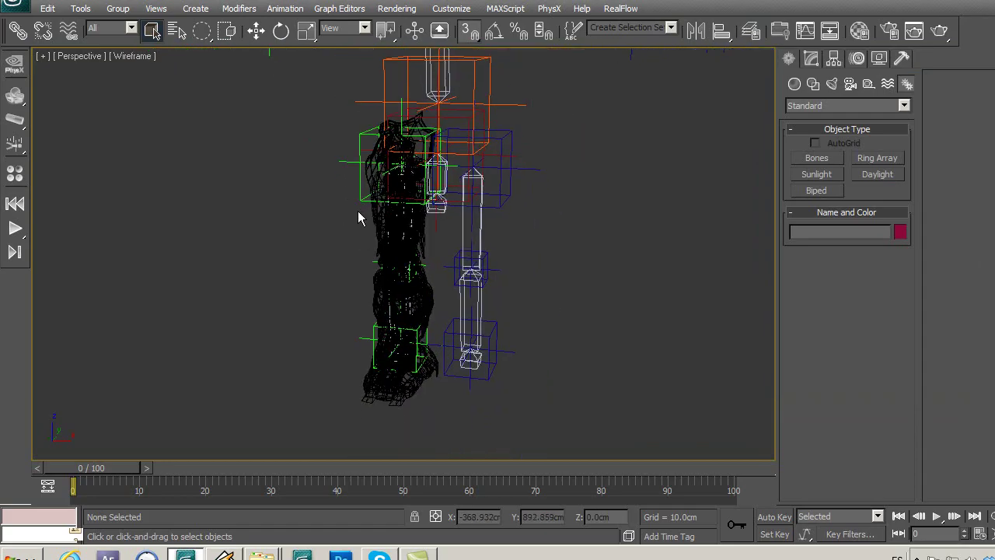
click(358, 160)
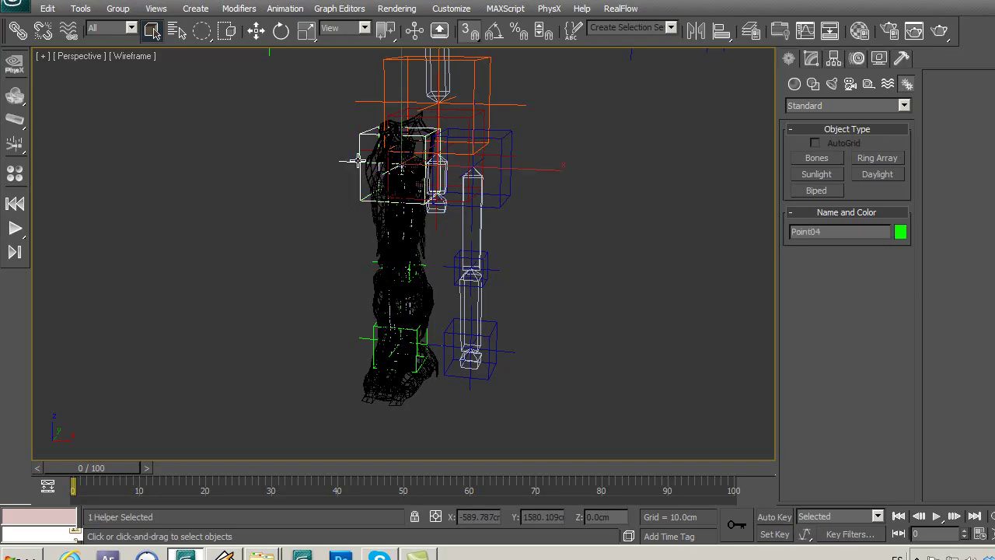
double_click(357, 160)
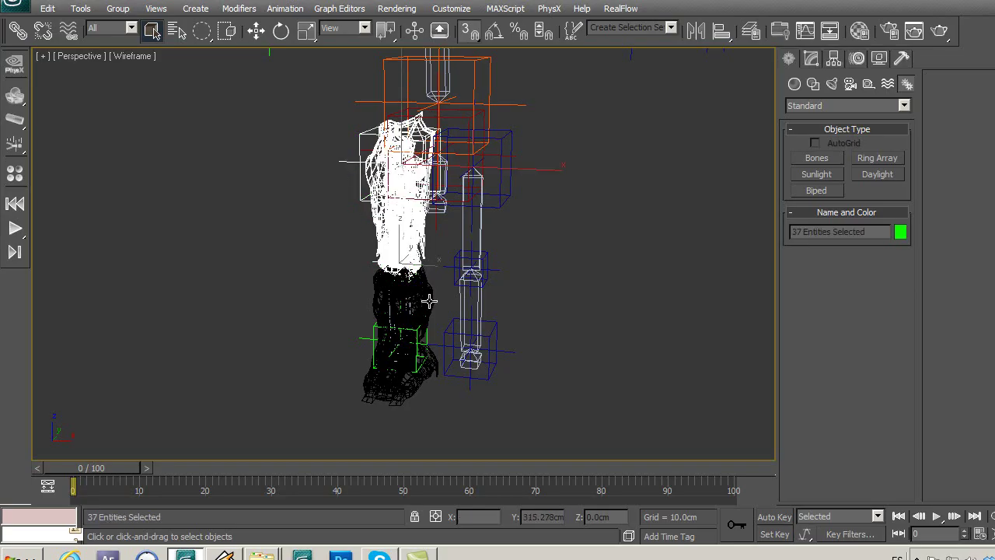
ctrl+click(426, 337)
alt+middle_drag(429, 325, 458, 328)
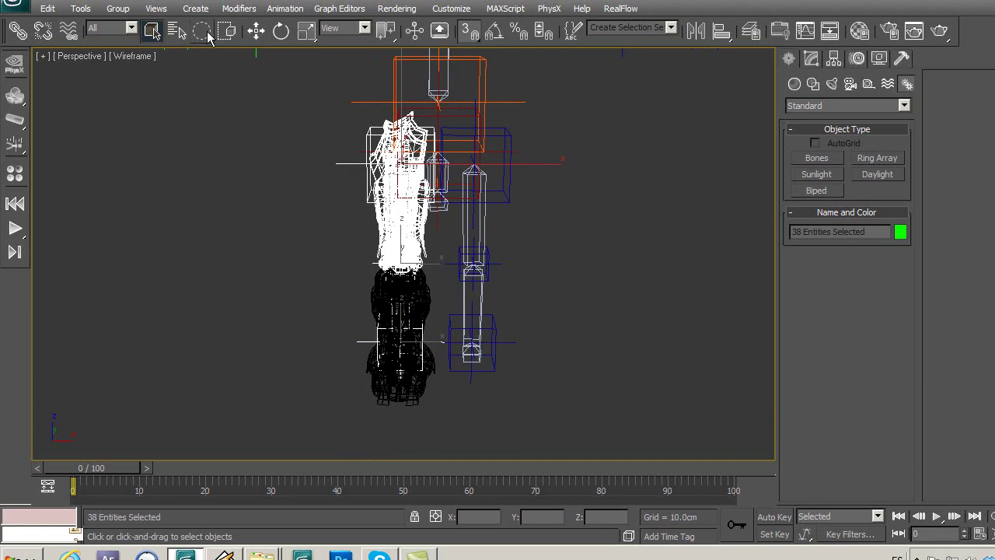
Step: Using the lasso with the Geometry filter, add the lower leg mesh to the selection
drag(209, 36, 202, 135)
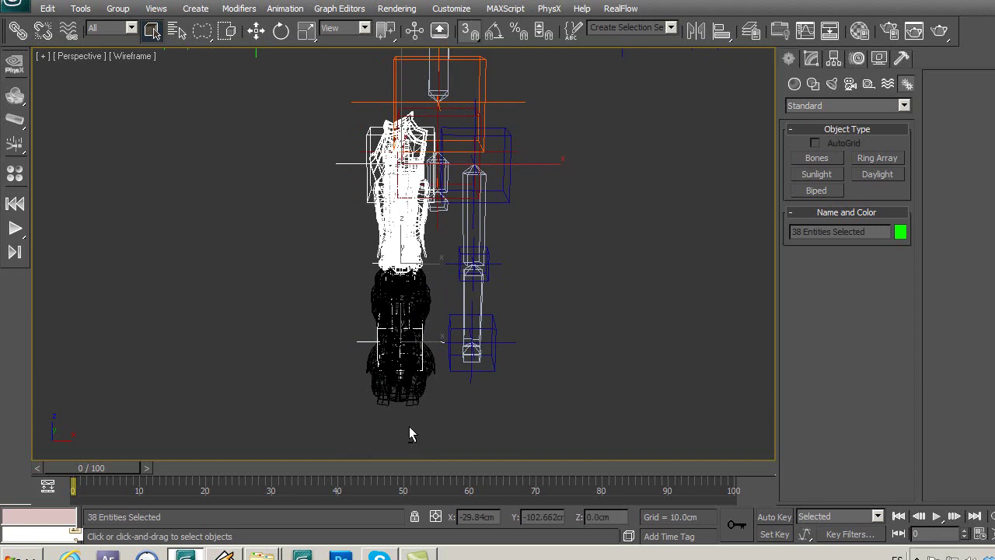
click(91, 31)
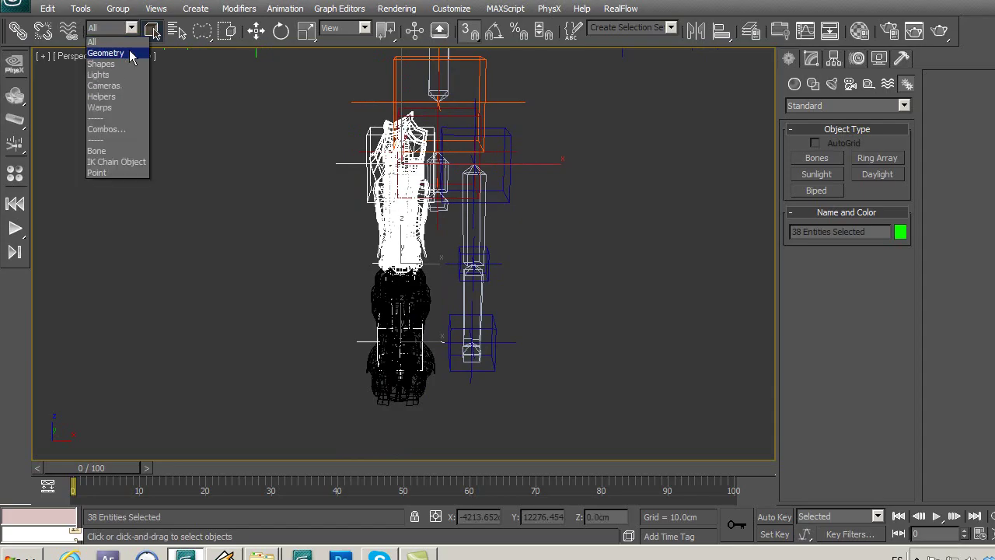
click(124, 50)
alt+drag(413, 425, 340, 287)
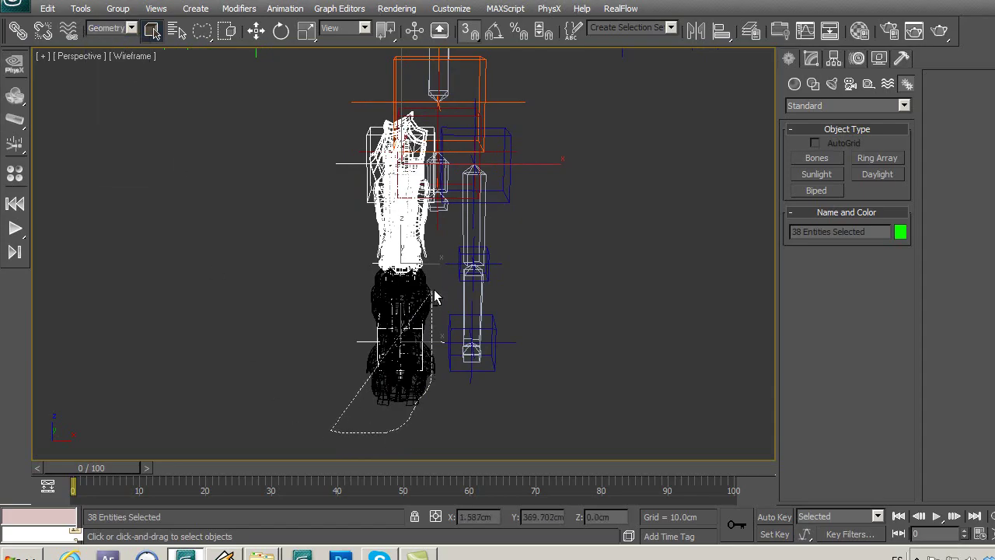
drag(337, 388, 417, 259)
ctrl+drag(368, 217, 338, 389)
ctrl+drag(310, 437, 423, 227)
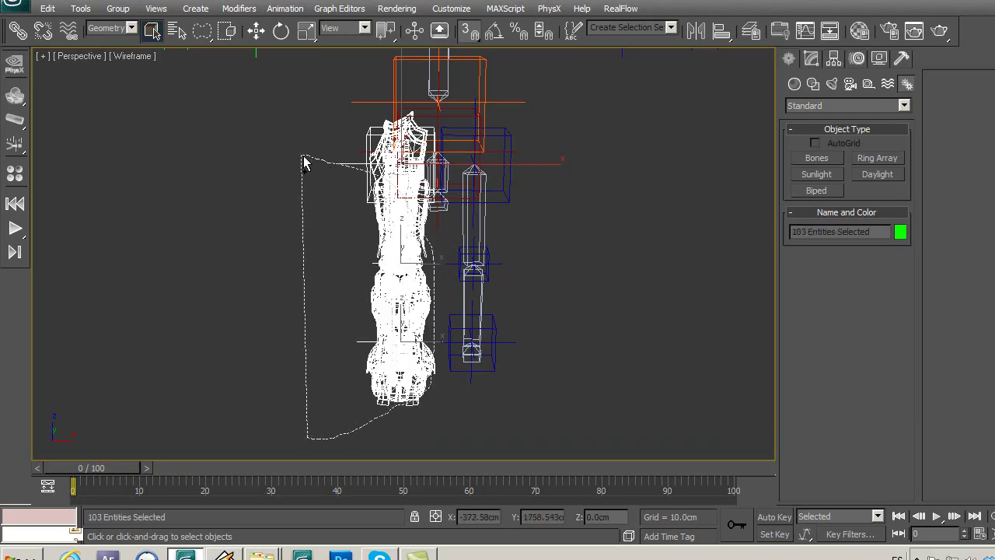
mouse_move(291, 297)
middle_down()
mouse_move(289, 310)
mouse_move(264, 309)
mouse_move(237, 237)
middle_up()
Step: Set the filter to Bones, add the leg bones, and isolate the selection with Alt+Q
click(115, 29)
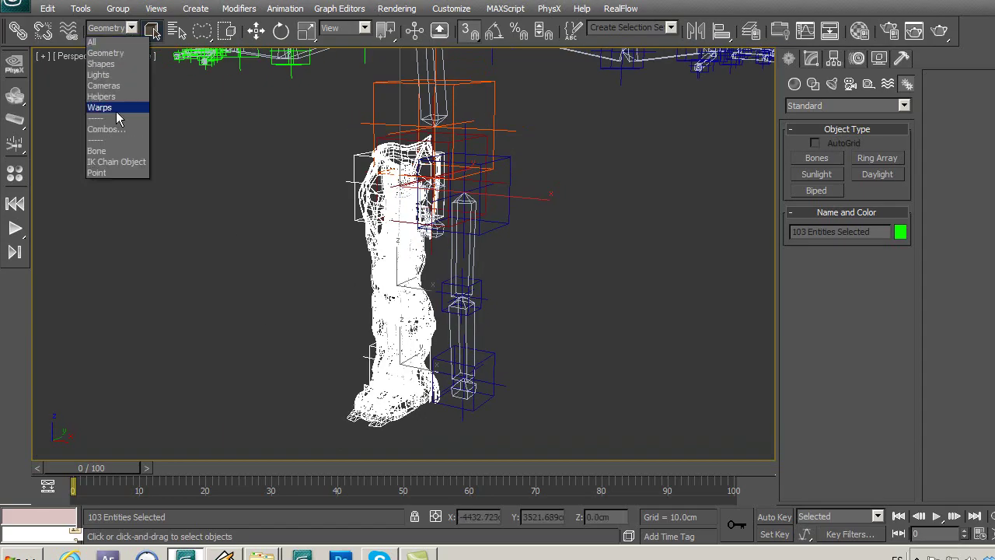
click(117, 169)
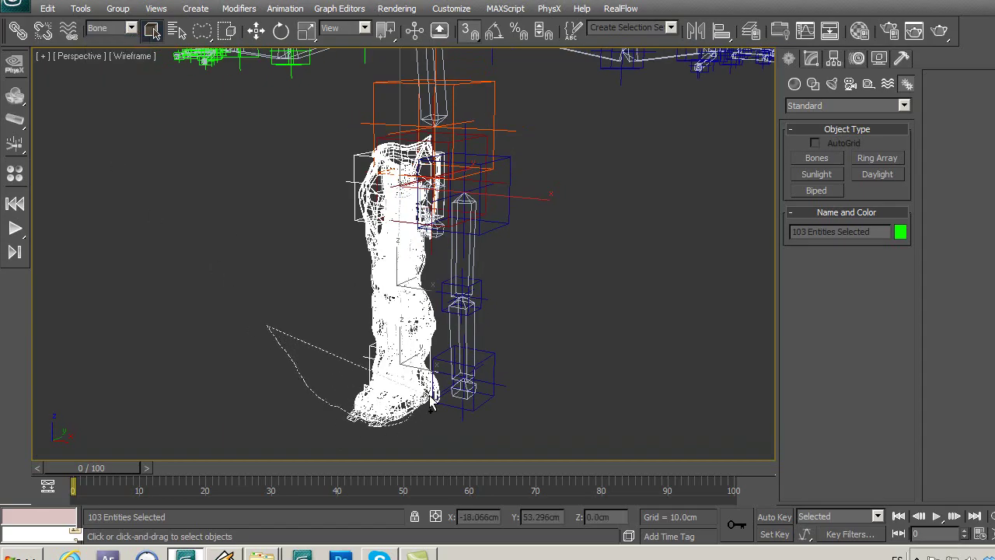
drag(414, 249, 337, 280)
mouse_move(337, 307)
alt+middle_down()
mouse_move(357, 304)
mouse_move(355, 241)
mouse_move(362, 316)
mouse_move(352, 276)
alt+middle_up()
key(alt+q)
click(503, 268)
mouse_move(503, 268)
middle_down()
mouse_move(501, 212)
mouse_move(583, 215)
mouse_move(436, 224)
mouse_move(357, 204)
mouse_move(488, 204)
mouse_move(622, 224)
mouse_move(466, 205)
mouse_move(465, 194)
middle_up()
Step: With the filter back on All, select the 35 torso parts
scroll(471, 190, up, 2)
scroll(513, 167, up, 2)
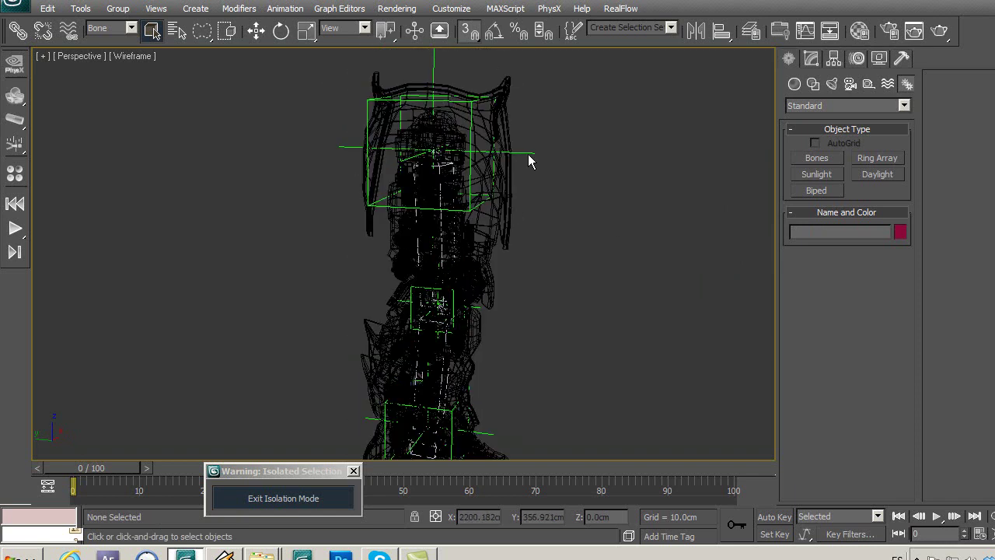
click(130, 28)
click(105, 40)
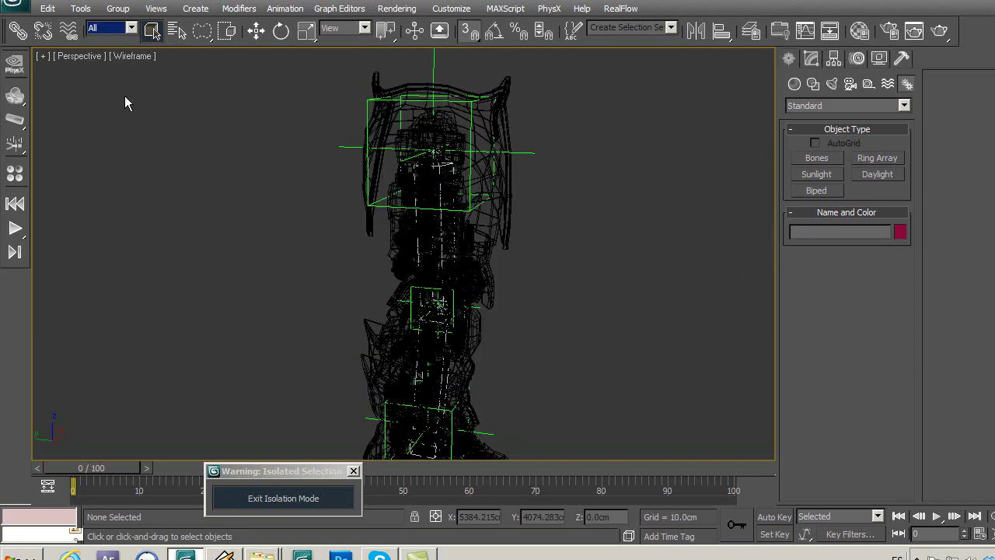
double_click(511, 151)
alt+middle_drag(498, 244, 532, 242)
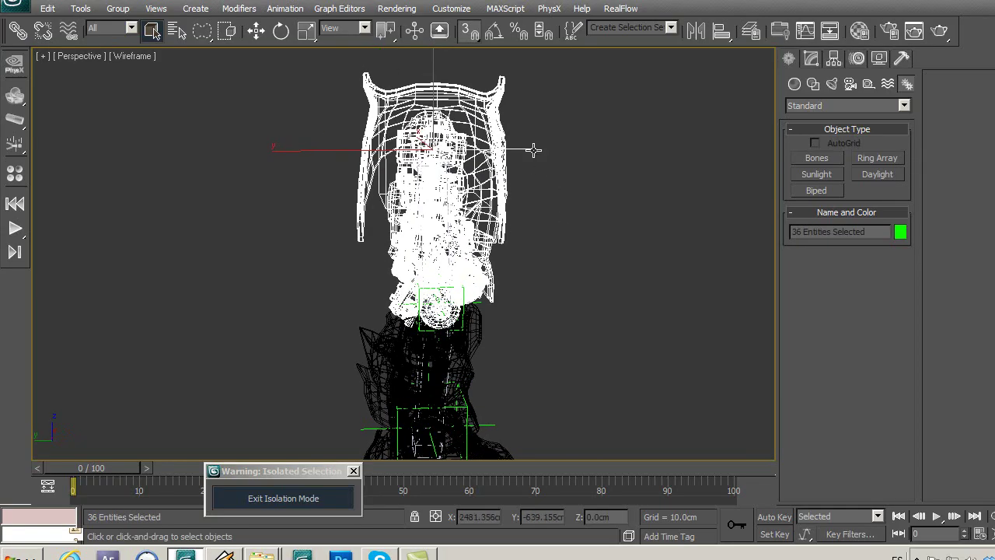
click(534, 150)
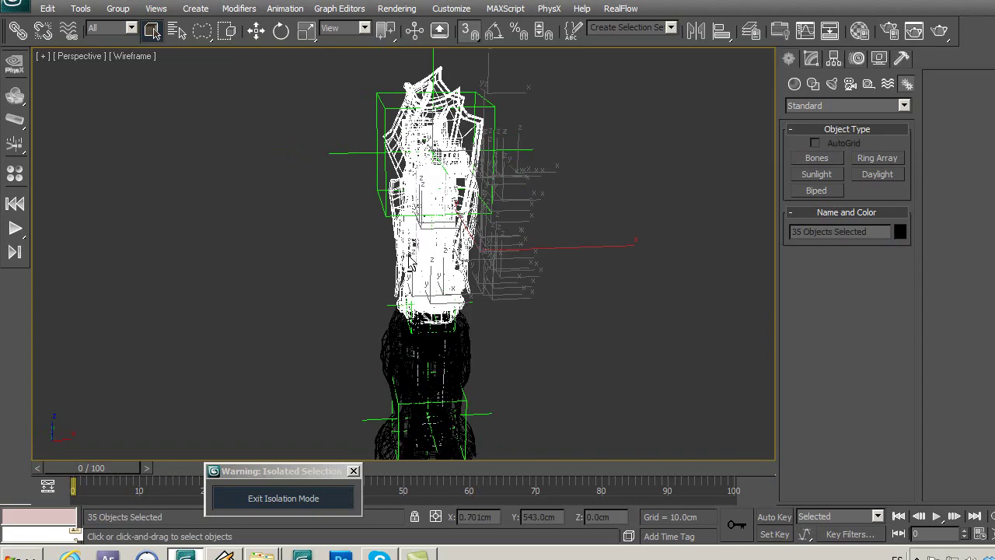
Step: Switch to shaded view with edged faces and tilt the view down into the open torso
mouse_move(566, 236)
alt+middle_down()
mouse_move(658, 248)
mouse_move(266, 241)
mouse_move(557, 315)
mouse_move(339, 311)
alt+middle_up()
mouse_move(528, 298)
alt+middle_down()
mouse_move(613, 306)
mouse_move(251, 308)
mouse_move(268, 306)
alt+middle_up()
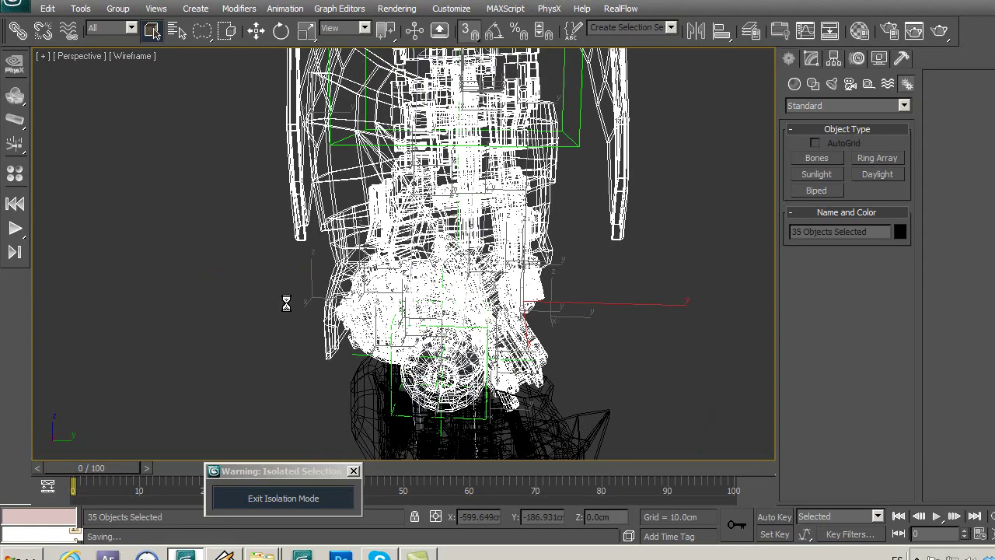
key(F3)
mouse_move(458, 268)
middle_down()
mouse_move(465, 307)
mouse_move(226, 284)
middle_up()
scroll(418, 167, up, 2)
scroll(419, 168, up, 3)
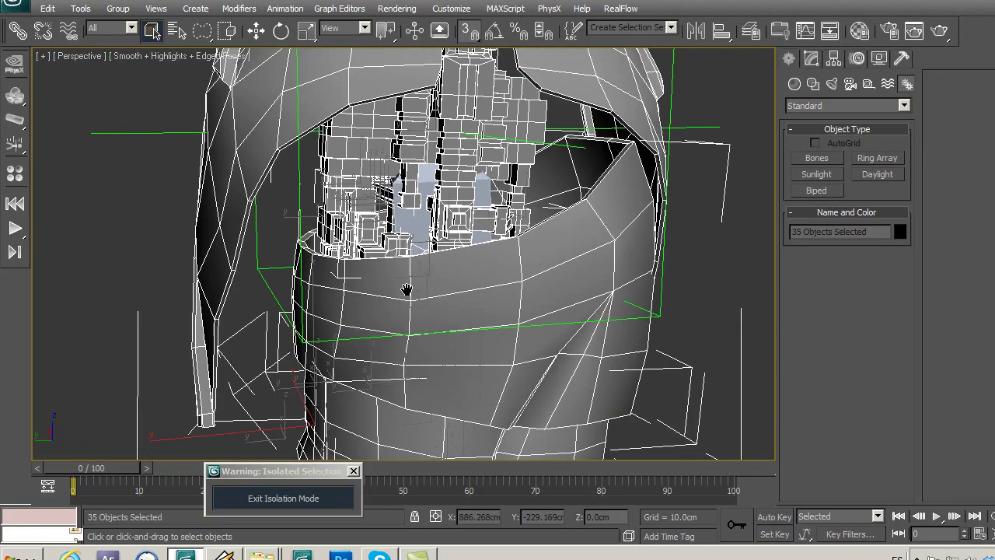
alt+middle_drag(419, 168, 423, 271)
Step: Start linking the selected torso parts with Select and Link
click(17, 29)
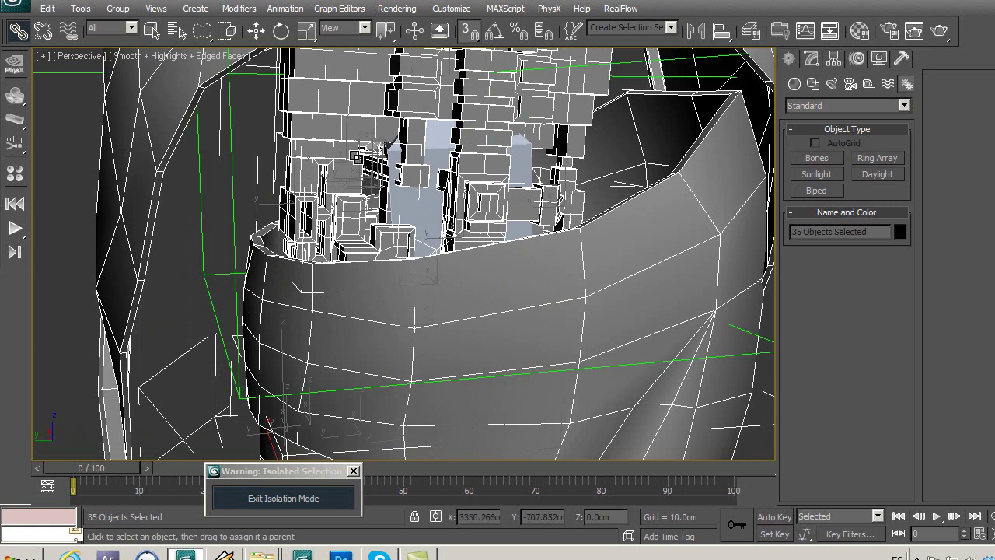
mouse_move(345, 143)
mouse_down()
mouse_move(377, 199)
mouse_move(427, 207)
mouse_up()
scroll(423, 207, down, 3)
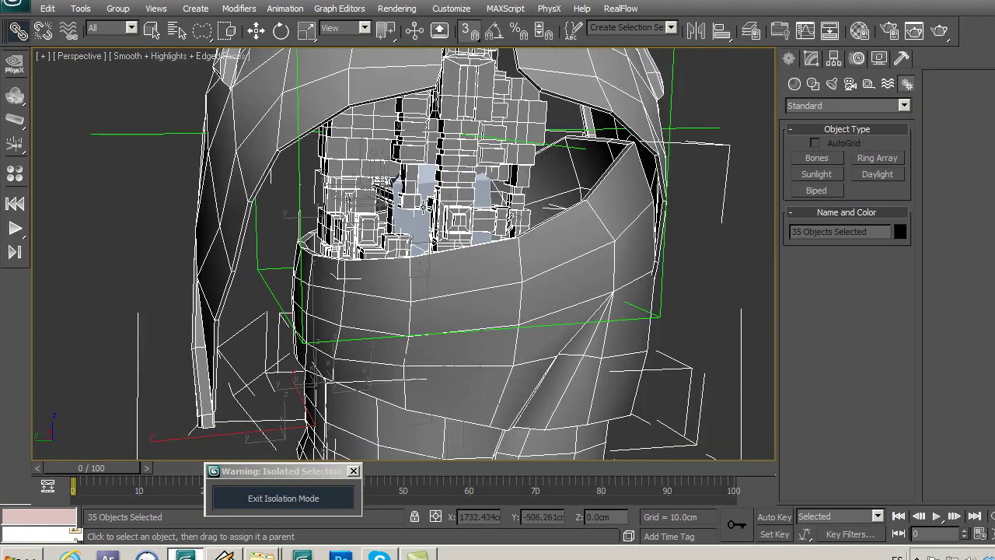
scroll(380, 216, up, 3)
scroll(371, 227, up, 2)
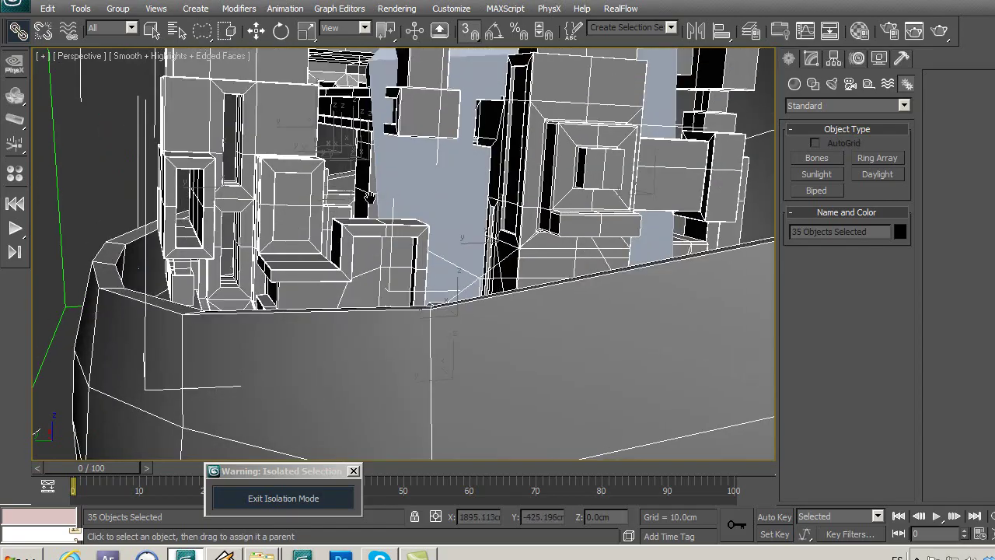
scroll(349, 256, up, 3)
scroll(336, 274, up, 1)
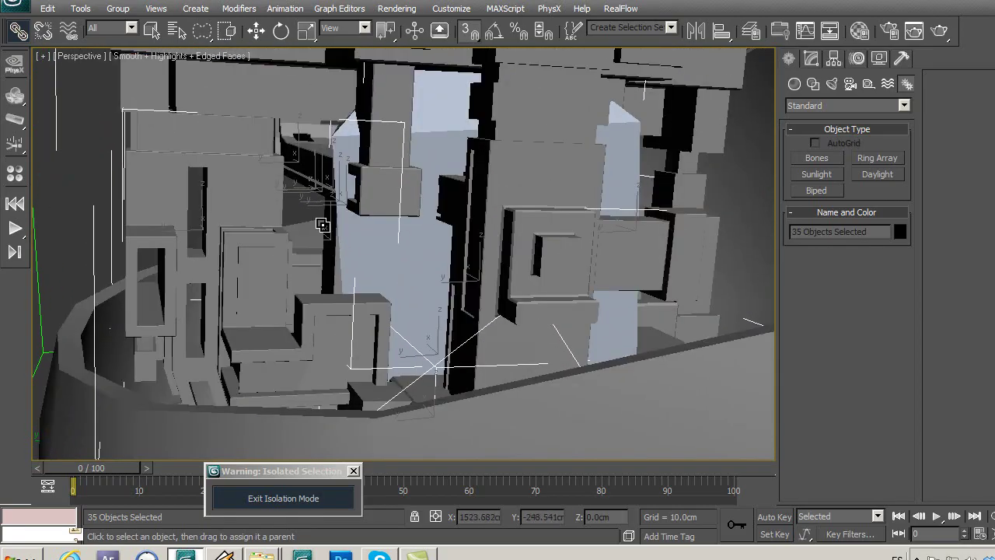
Step: In wireframe view, link the 35 torso parts to Bone01
key(F3)
middle_drag(328, 233, 272, 269)
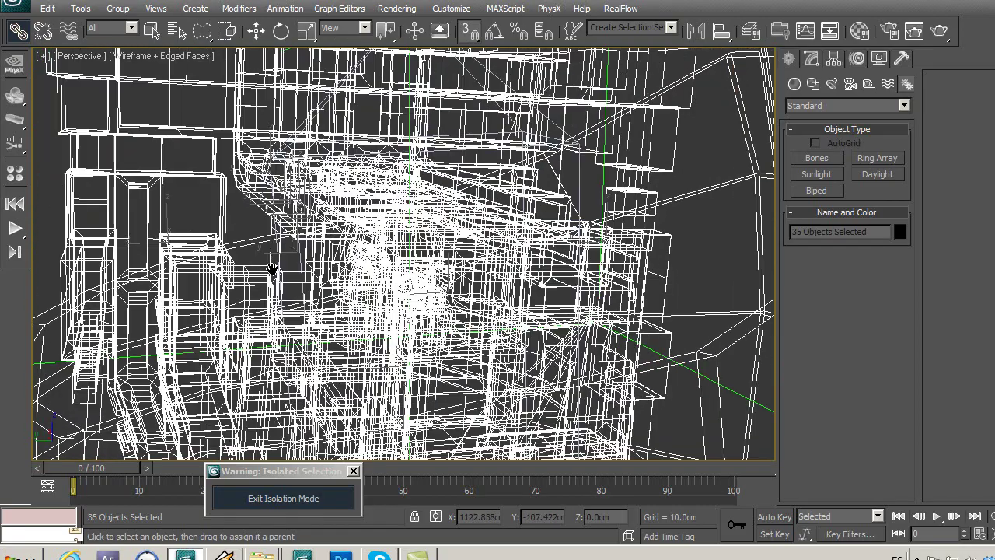
scroll(381, 273, up, 1)
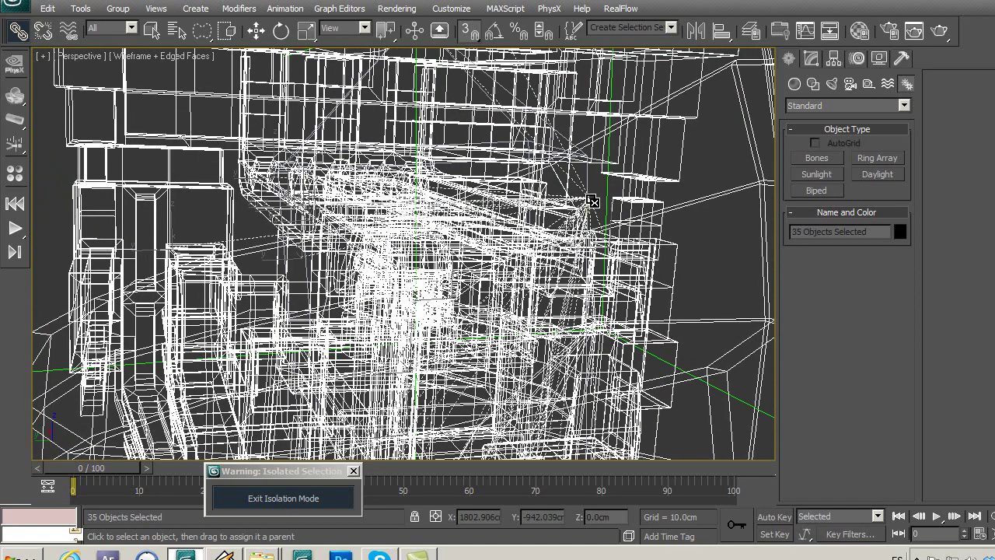
drag(586, 195, 584, 179)
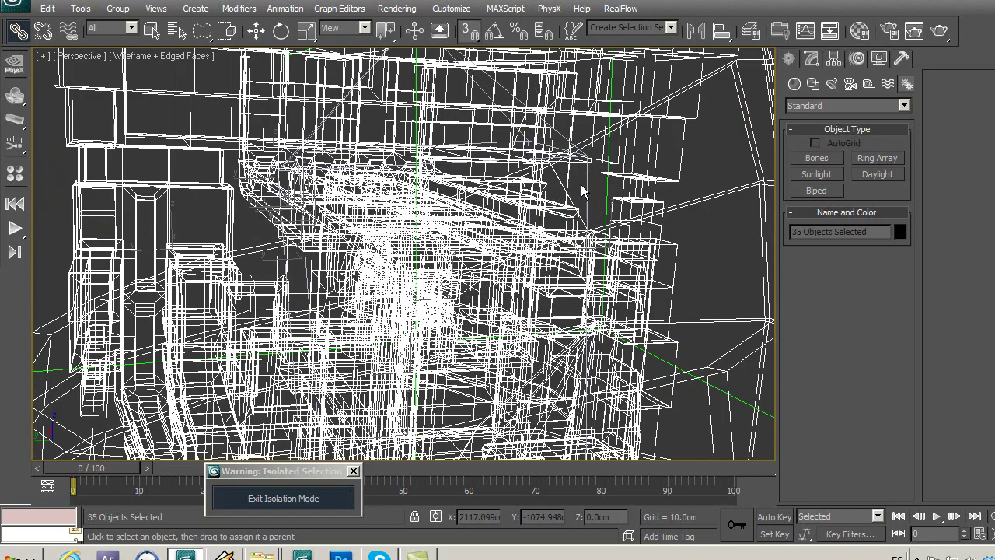
drag(584, 179, 584, 185)
scroll(311, 189, down, 5)
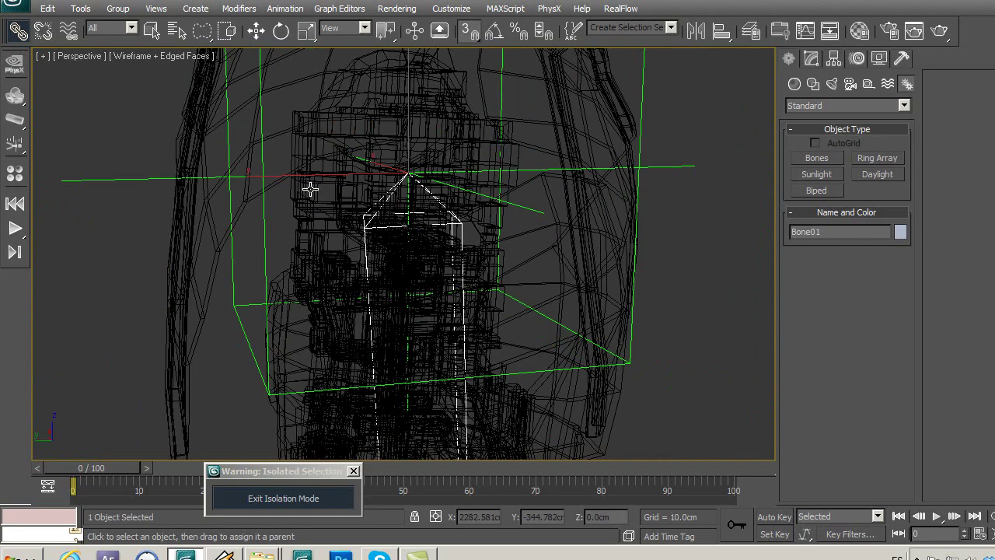
scroll(311, 189, down, 3)
scroll(311, 189, down, 3)
Step: Rotate Bone01 to confirm the torso parts follow, then deselect
click(281, 30)
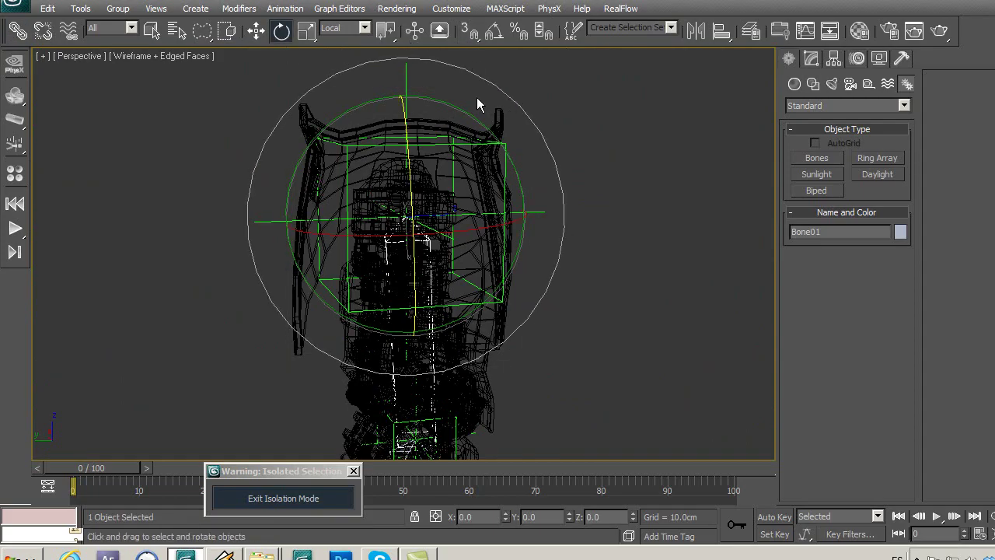
drag(516, 169, 515, 200)
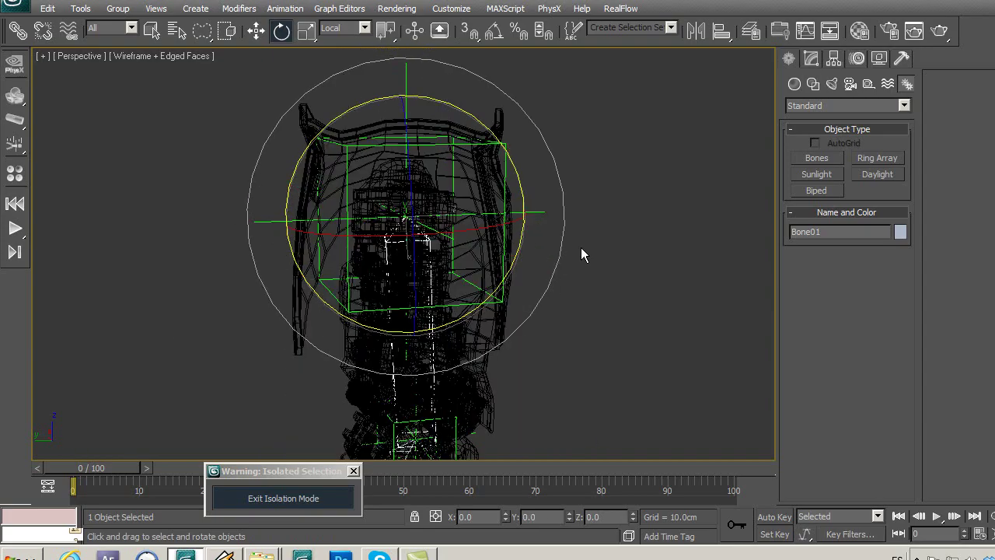
click(581, 248)
Step: Select the 34 parts of the section below the torso
middle_drag(579, 255, 509, 215)
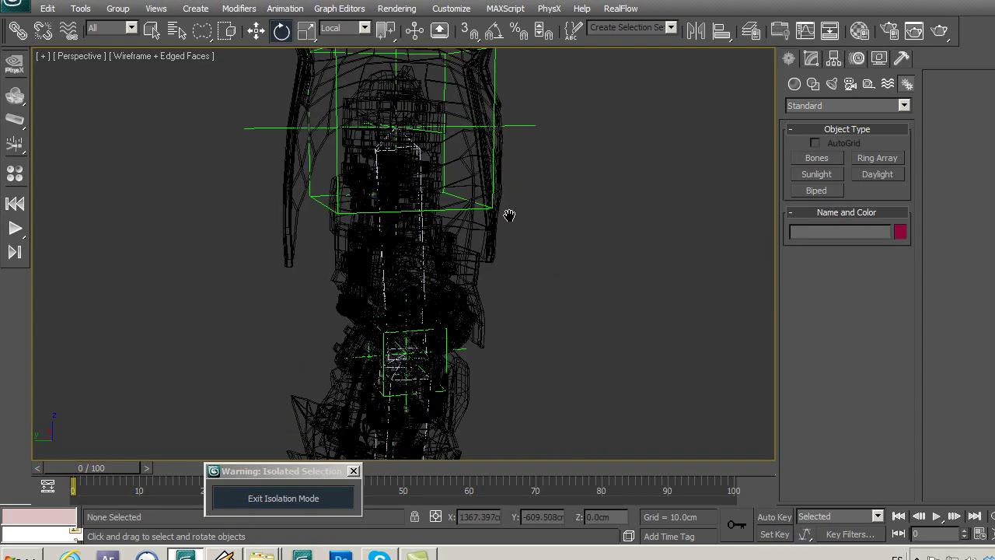
scroll(507, 271, down, 3)
scroll(473, 244, up, 3)
scroll(477, 203, up, 3)
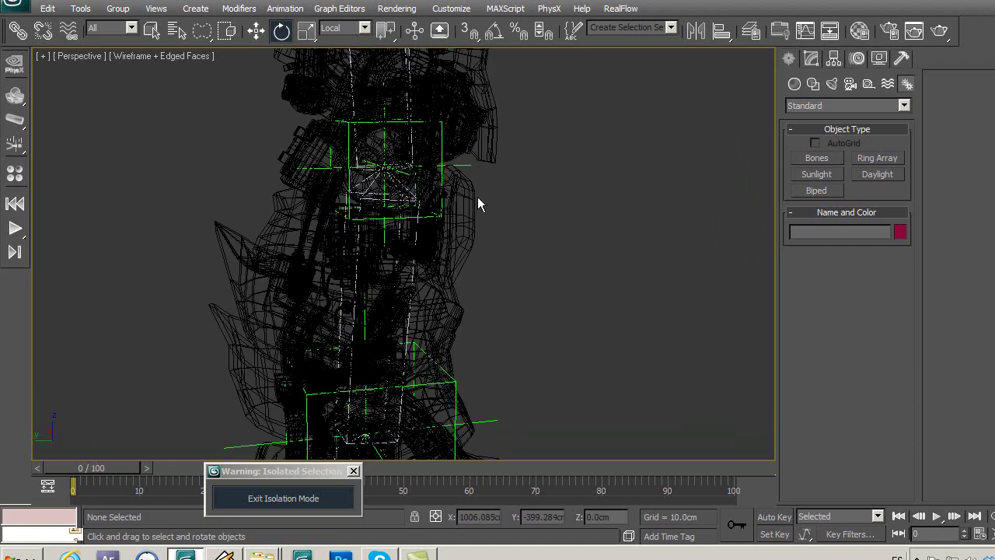
click(475, 188)
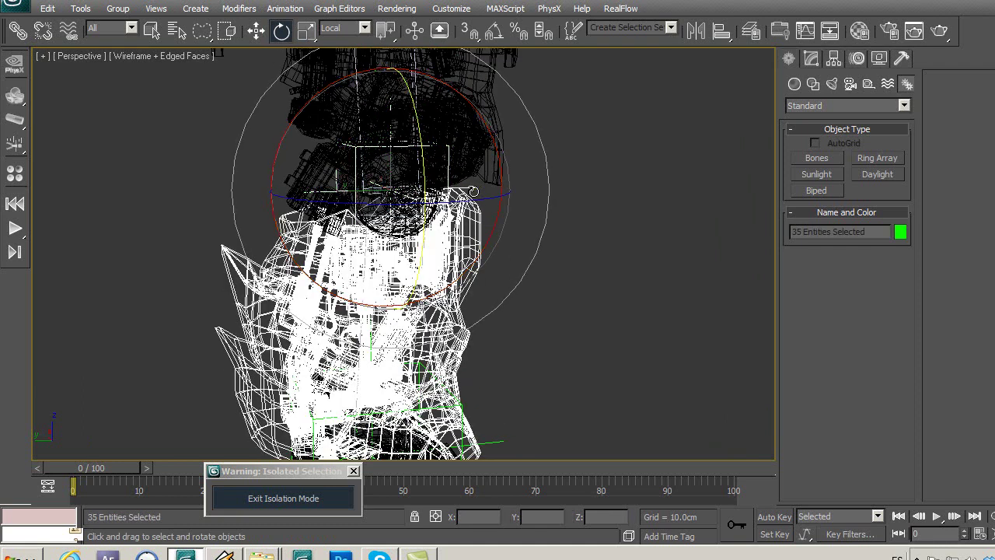
drag(474, 191, 519, 262)
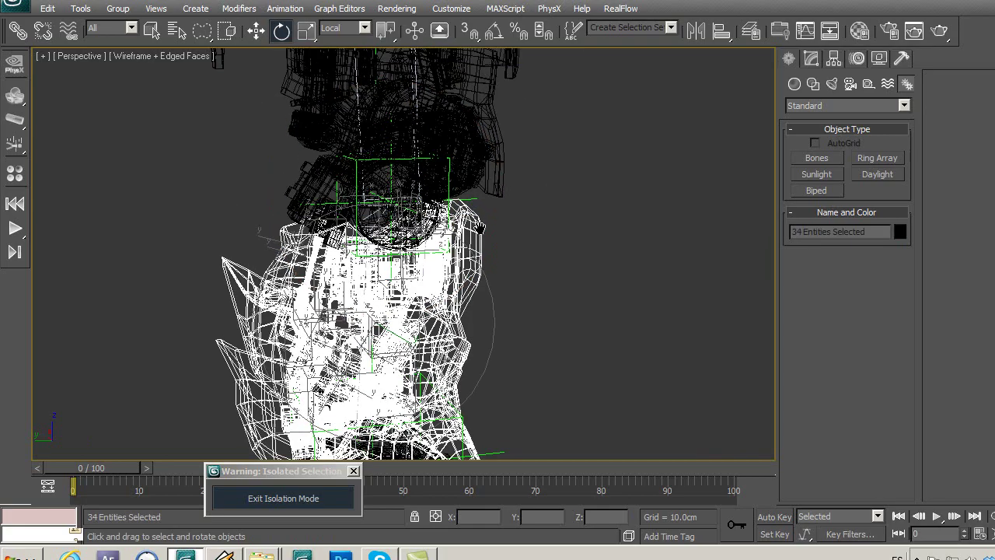
scroll(409, 283, up, 4)
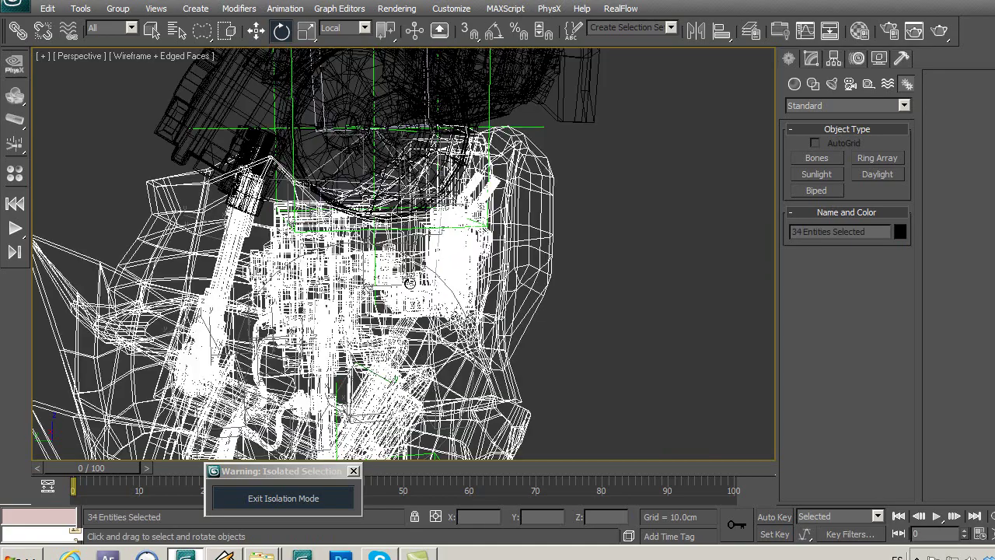
Step: Link the 34 selected parts to their parent in the torso with Select and Link
click(17, 29)
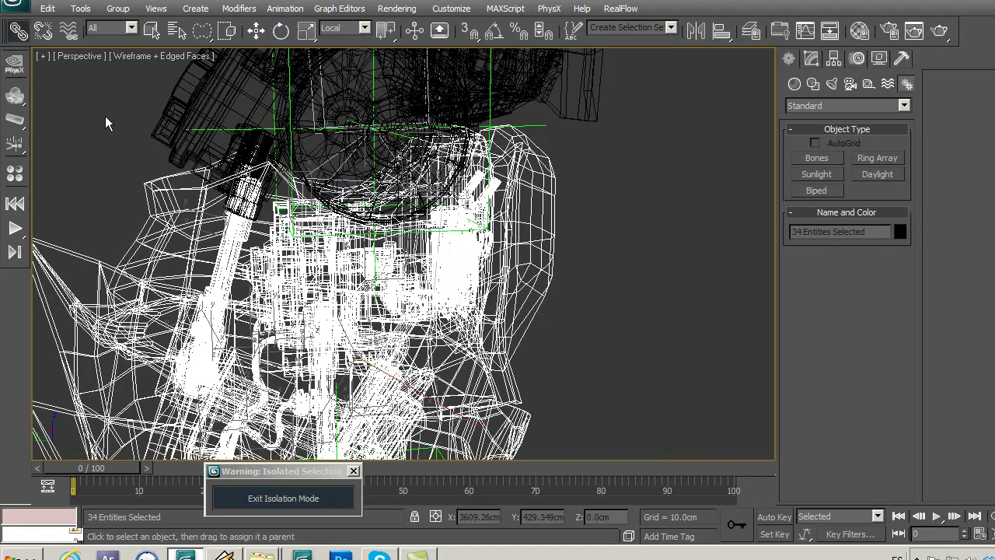
drag(206, 211, 102, 208)
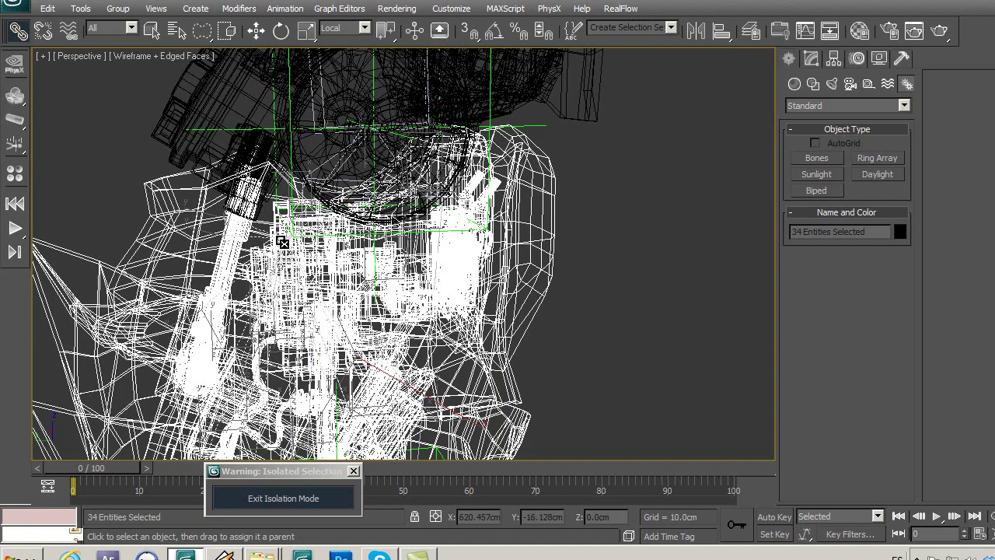
scroll(291, 296, up, 2)
scroll(291, 295, up, 2)
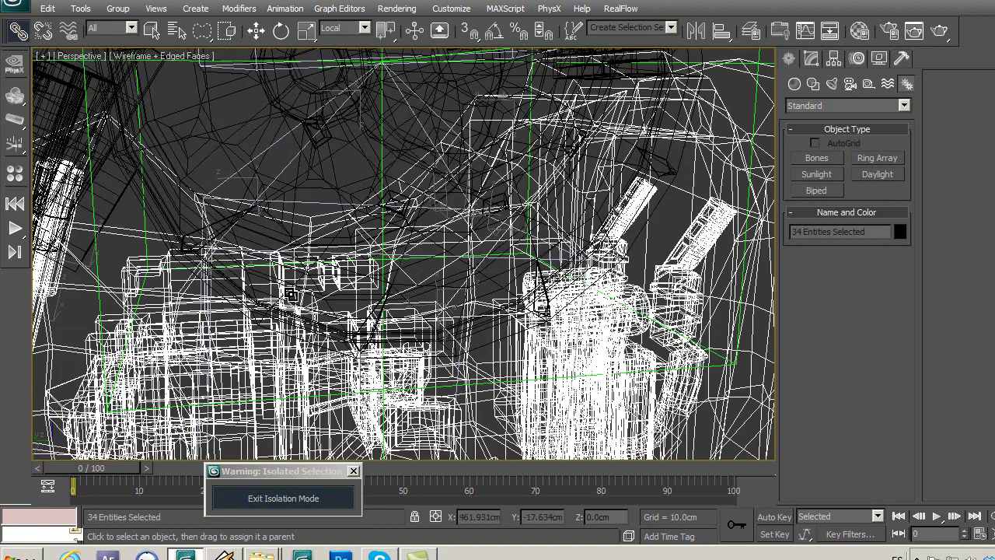
scroll(291, 296, up, 2)
drag(235, 355, 325, 166)
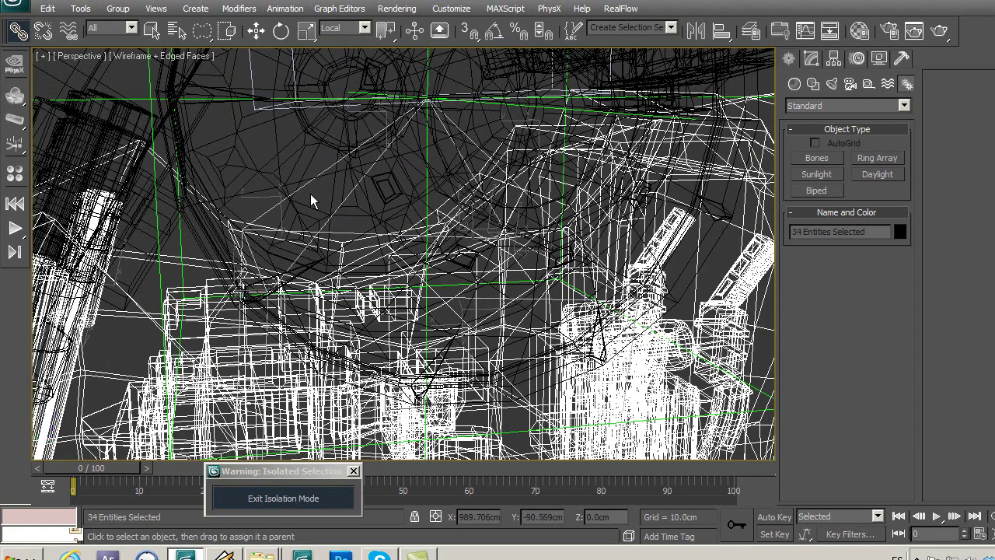
scroll(311, 200, down, 5)
scroll(365, 159, down, 3)
Step: Select the foot parts while zooming in on the lower leg
alt+middle_drag(365, 160, 435, 202)
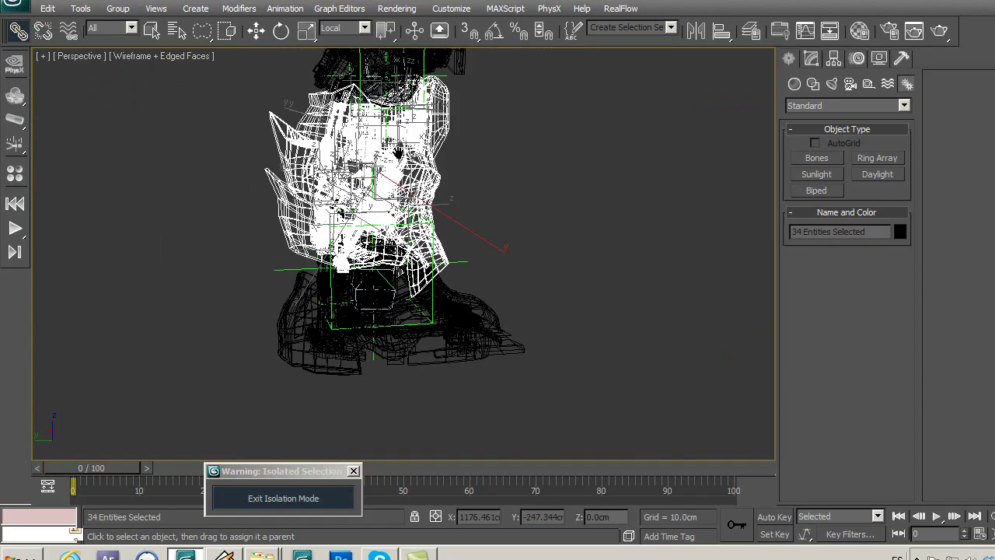
scroll(466, 218, up, 3)
scroll(488, 222, up, 3)
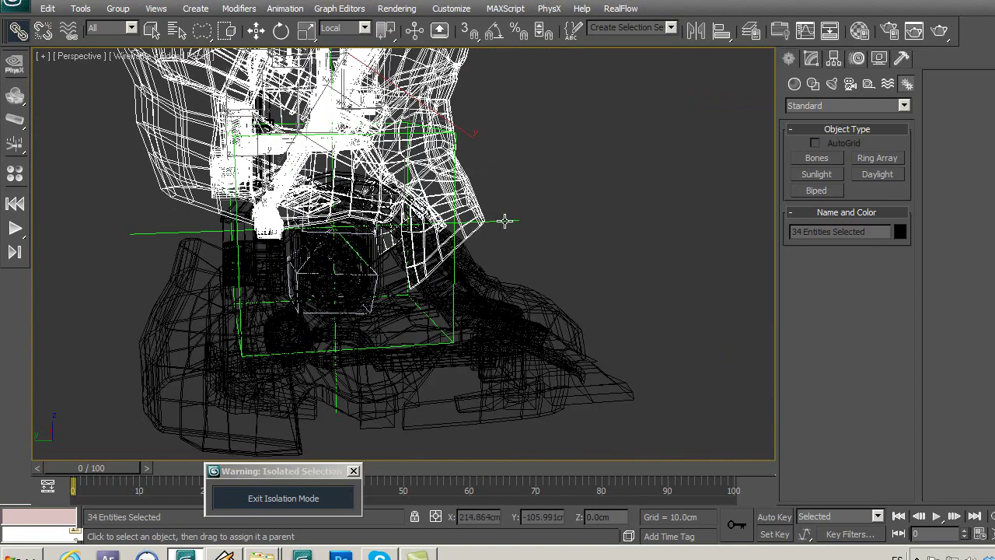
click(505, 221)
scroll(505, 221, up, 2)
scroll(482, 233, up, 2)
scroll(427, 227, up, 2)
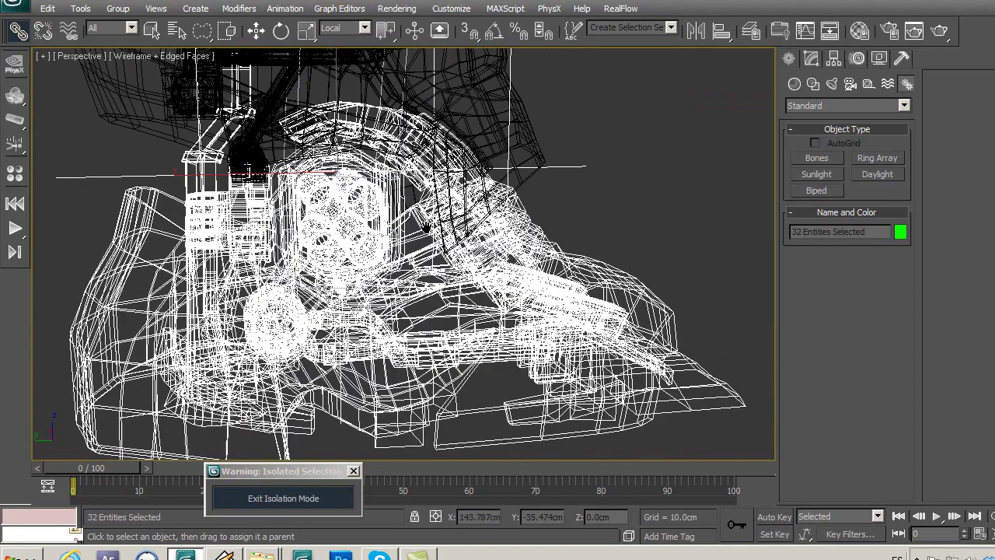
scroll(435, 256, up, 2)
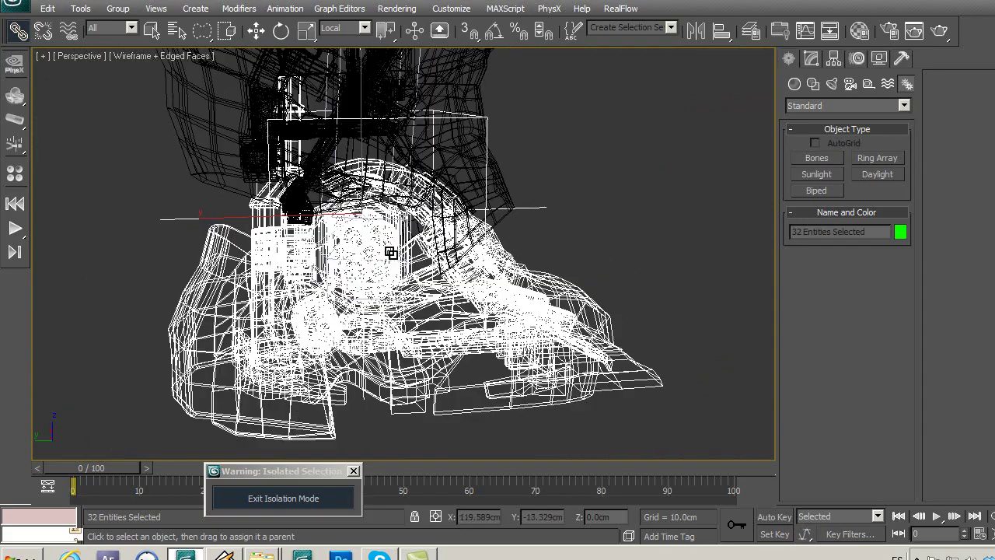
scroll(391, 252, up, 2)
scroll(404, 270, up, 2)
scroll(406, 274, up, 2)
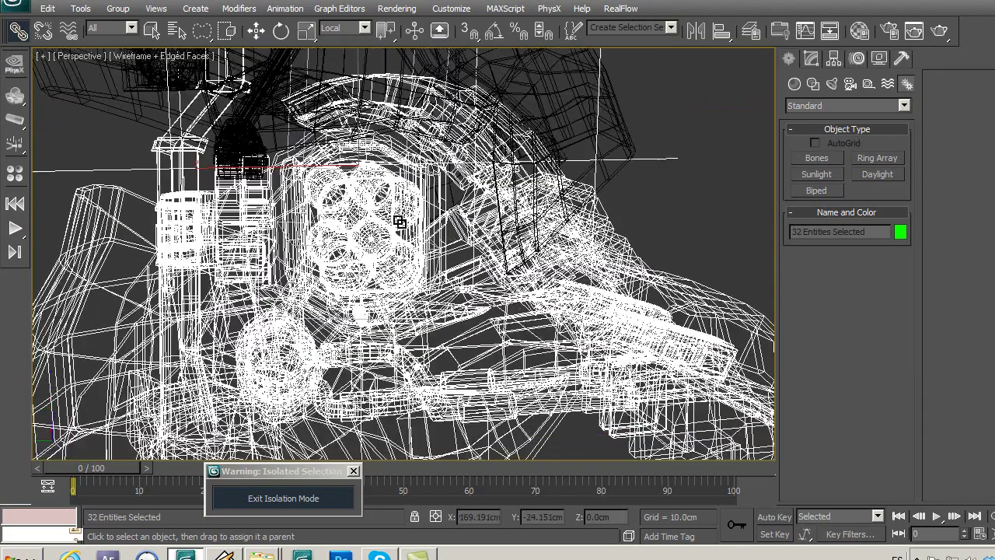
scroll(374, 262, up, 2)
Step: Remove one object from the foot selection
alt+middle_drag(373, 262, 681, 186)
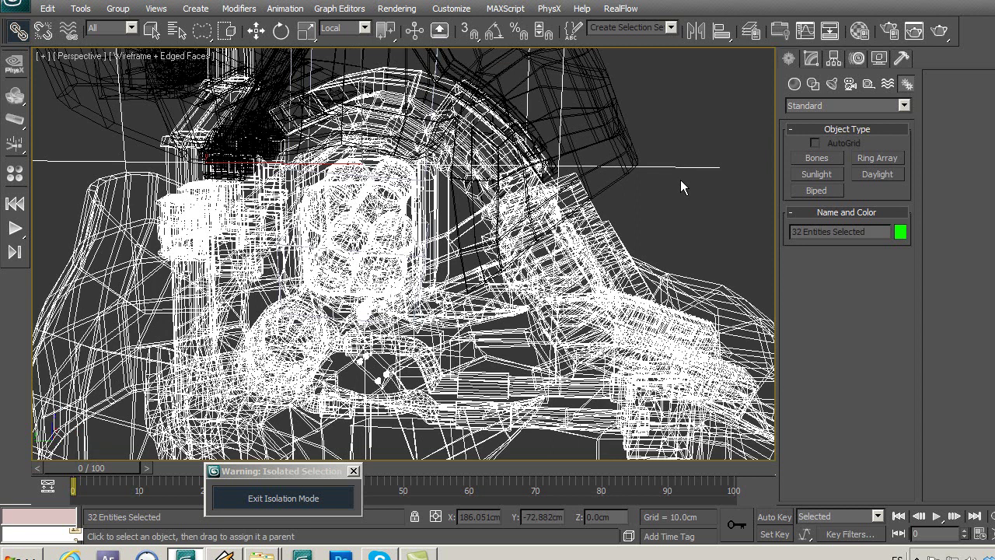
alt+click(673, 165)
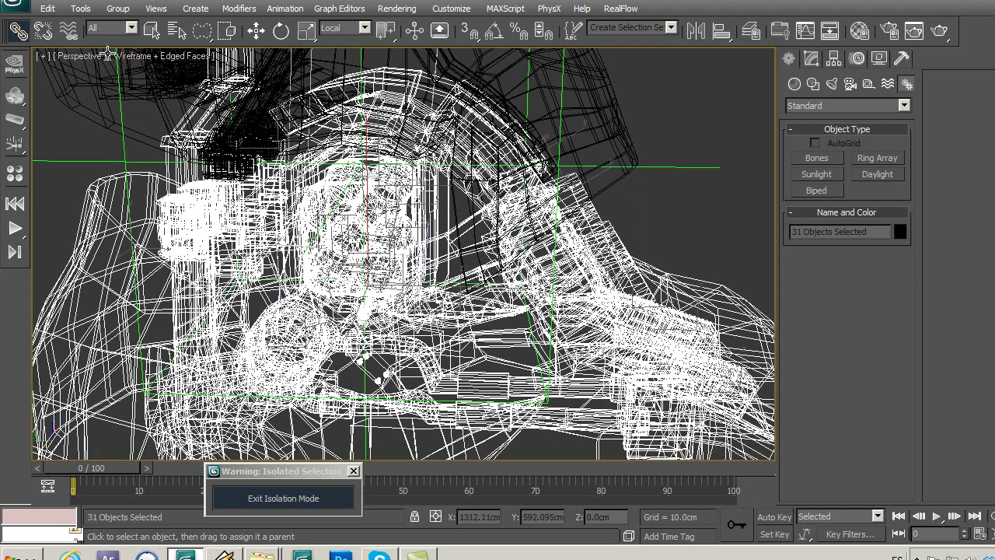
middle_drag(334, 229, 320, 180)
scroll(320, 180, up, 3)
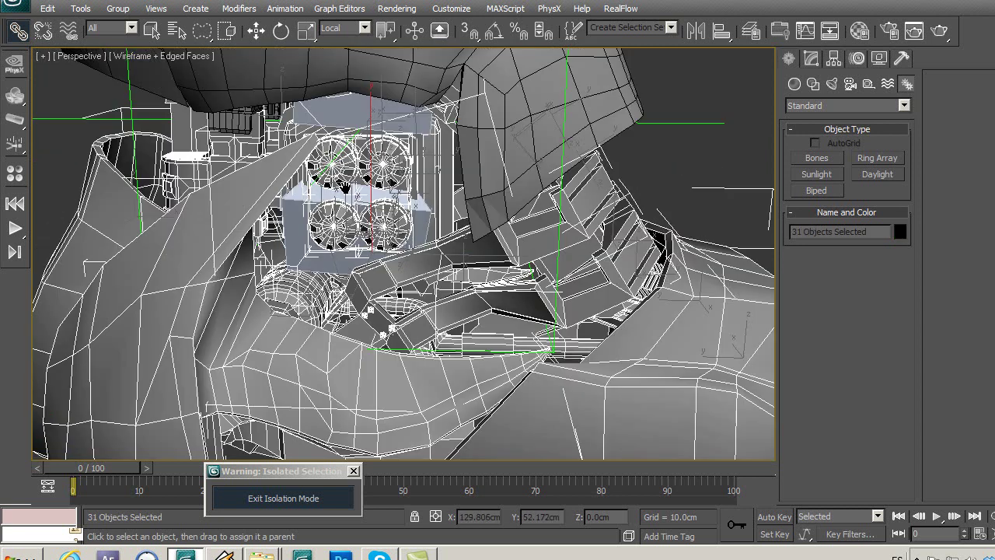
scroll(371, 283, up, 2)
scroll(373, 280, up, 2)
scroll(315, 274, up, 2)
scroll(357, 263, up, 2)
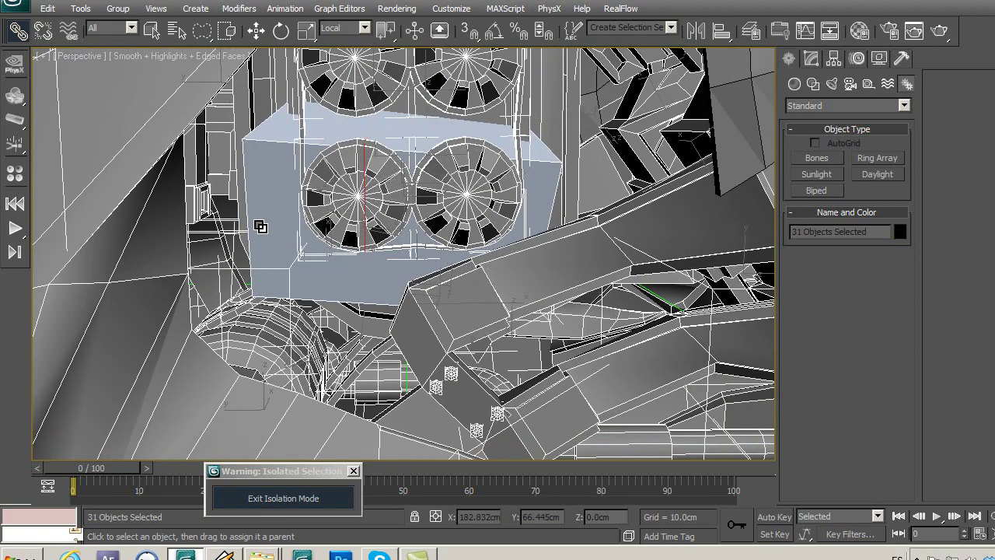
scroll(294, 235, down, 3)
scroll(293, 235, down, 5)
Step: Clear the selection and show the leg from the front
click(606, 162)
mouse_move(607, 162)
alt+middle_down()
mouse_move(513, 240)
mouse_move(465, 240)
mouse_move(493, 318)
alt+middle_up()
scroll(474, 353, up, 3)
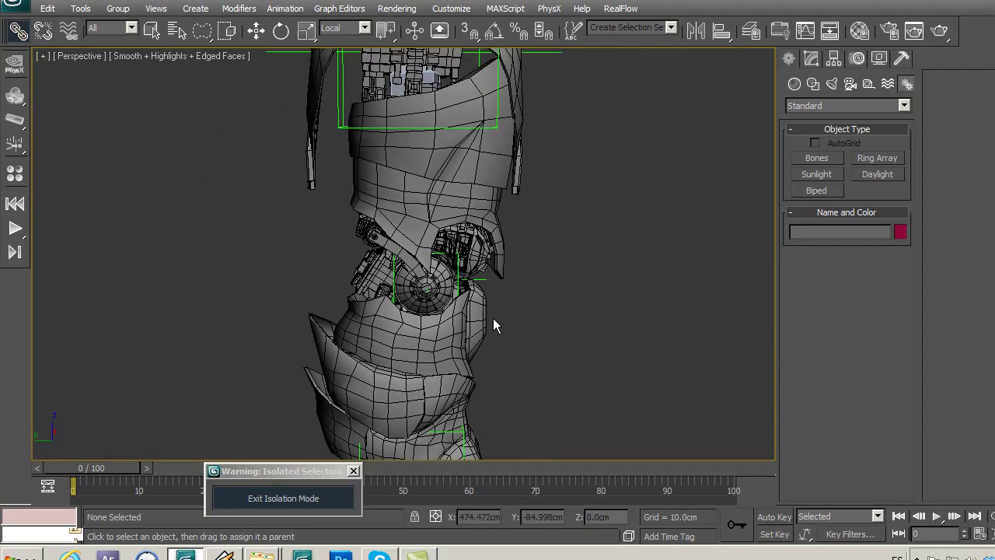
click(483, 280)
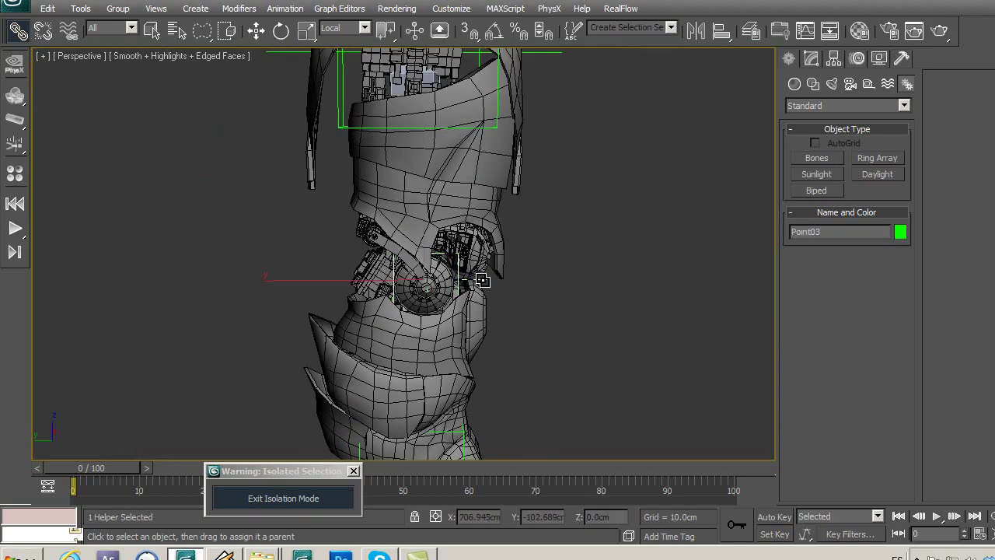
click(482, 280)
scroll(547, 268, down, 3)
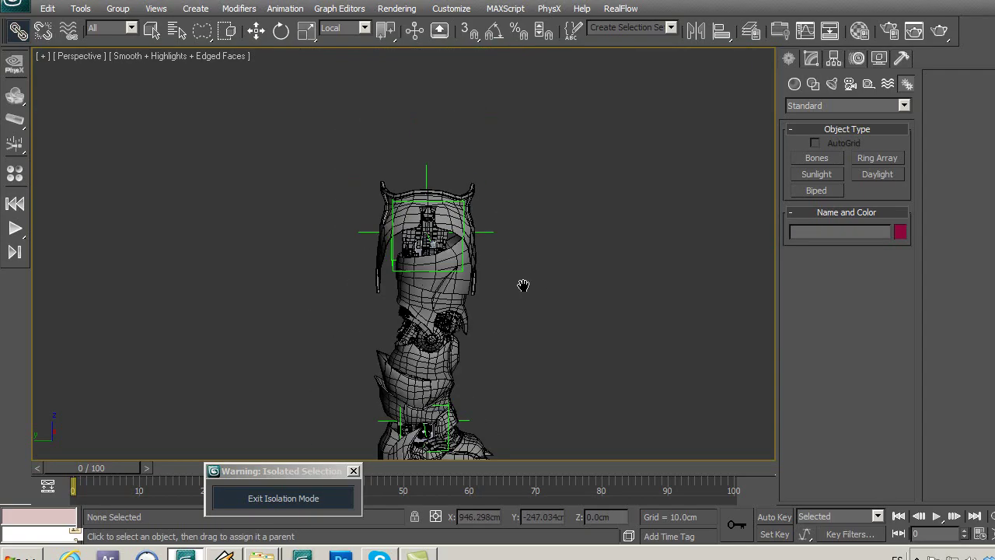
scroll(498, 183, up, 3)
scroll(527, 256, up, 1)
scroll(534, 231, up, 1)
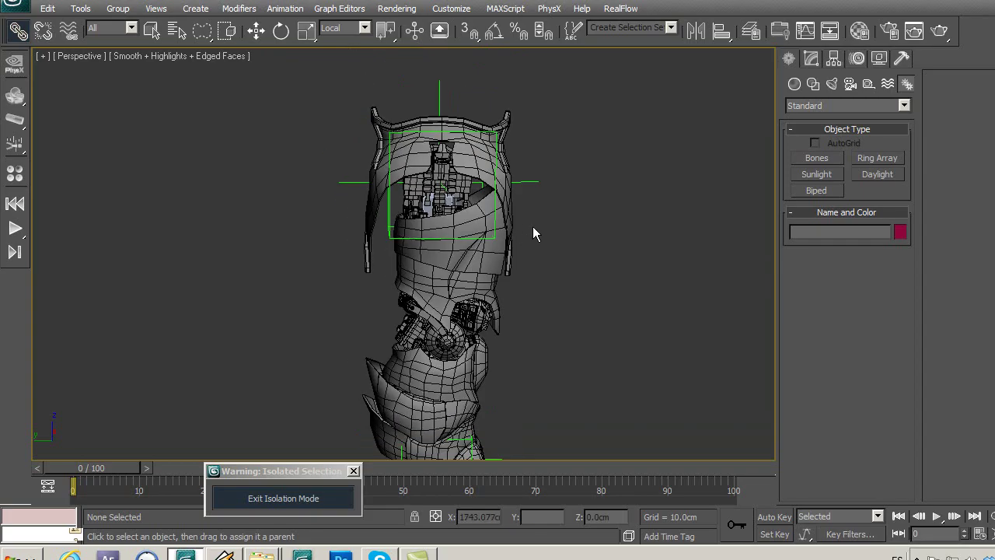
scroll(551, 204, up, 2)
click(590, 147)
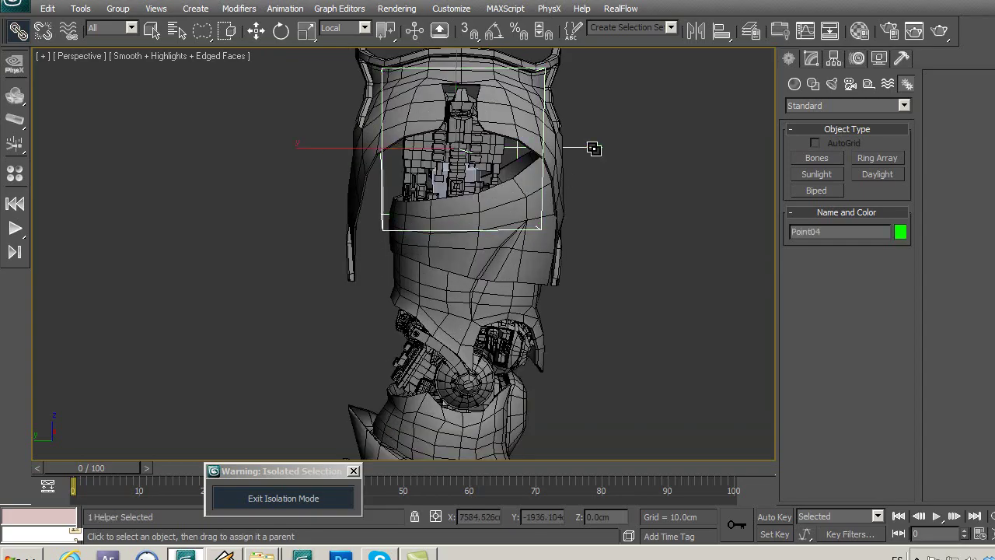
scroll(589, 211, down, 1)
scroll(594, 226, down, 1)
scroll(602, 235, down, 1)
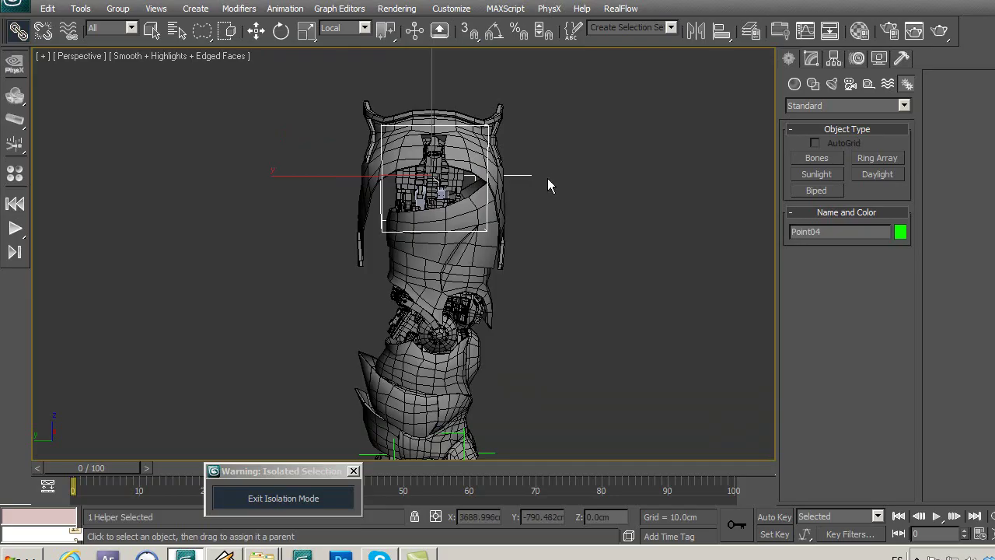
middle_drag(544, 275, 546, 192)
middle_drag(550, 327, 524, 229)
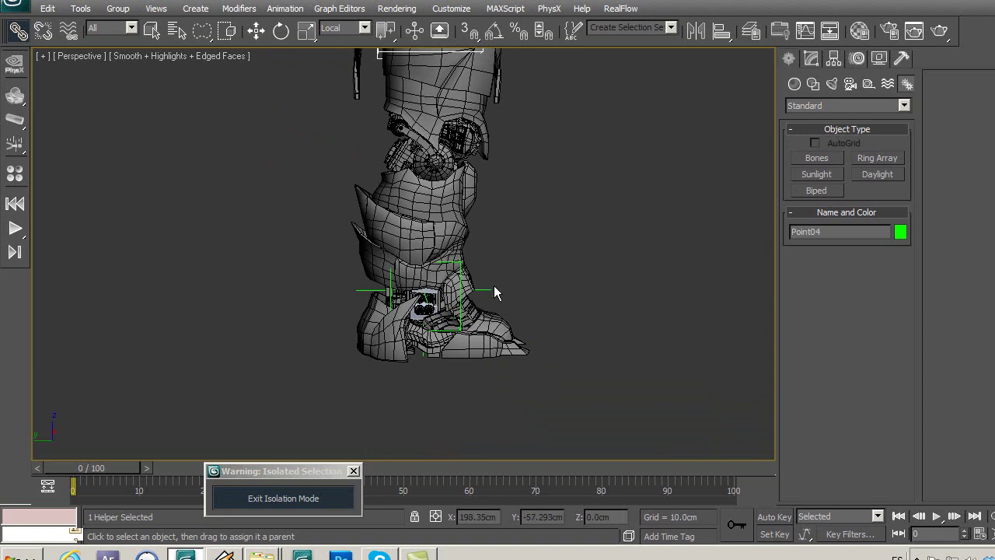
ctrl+click(490, 288)
middle_drag(493, 288, 491, 333)
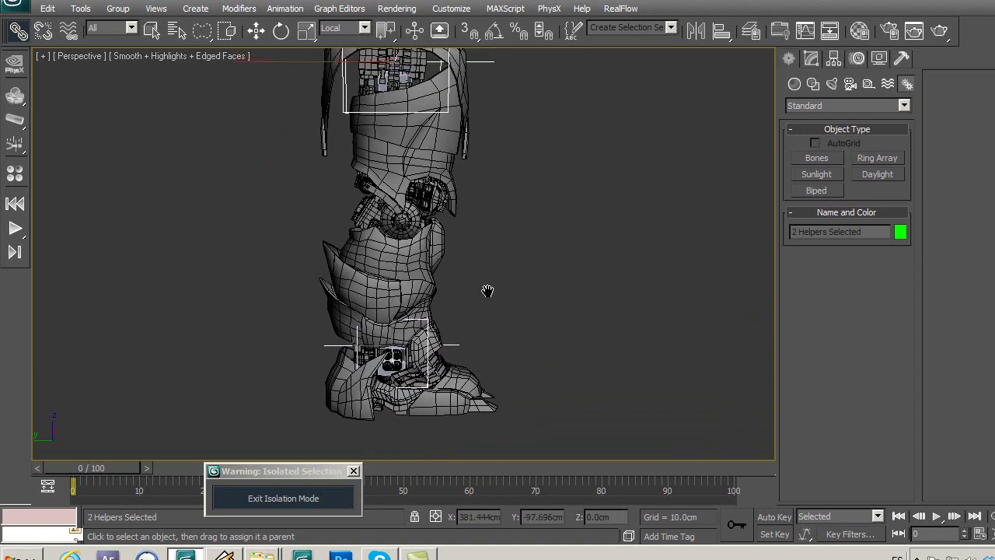
mouse_move(490, 227)
alt+middle_down()
mouse_move(544, 313)
mouse_move(551, 295)
mouse_move(455, 263)
mouse_move(468, 95)
alt+middle_up()
middle_drag(521, 342, 516, 362)
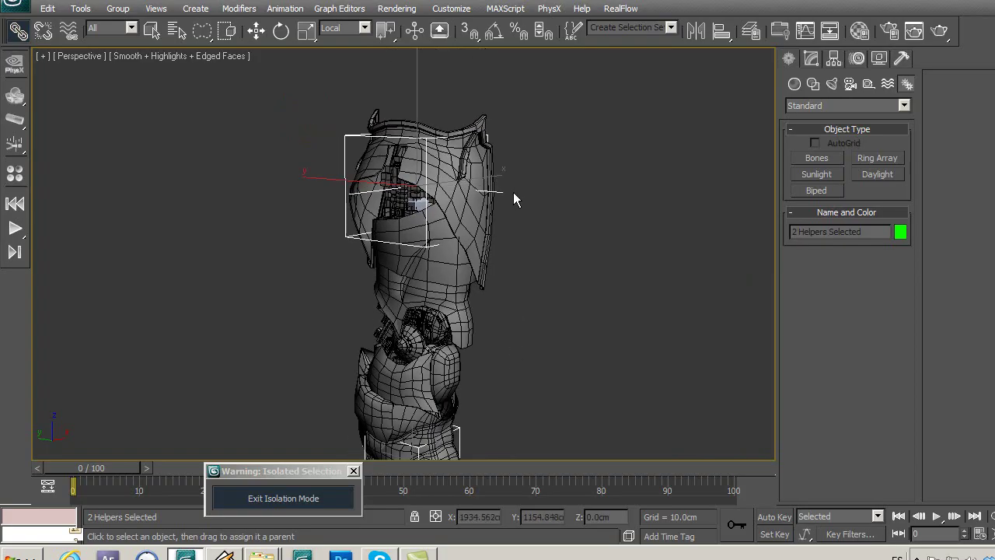
mouse_move(493, 233)
alt+middle_down()
mouse_move(482, 179)
mouse_move(506, 202)
mouse_move(506, 224)
mouse_move(509, 217)
alt+middle_up()
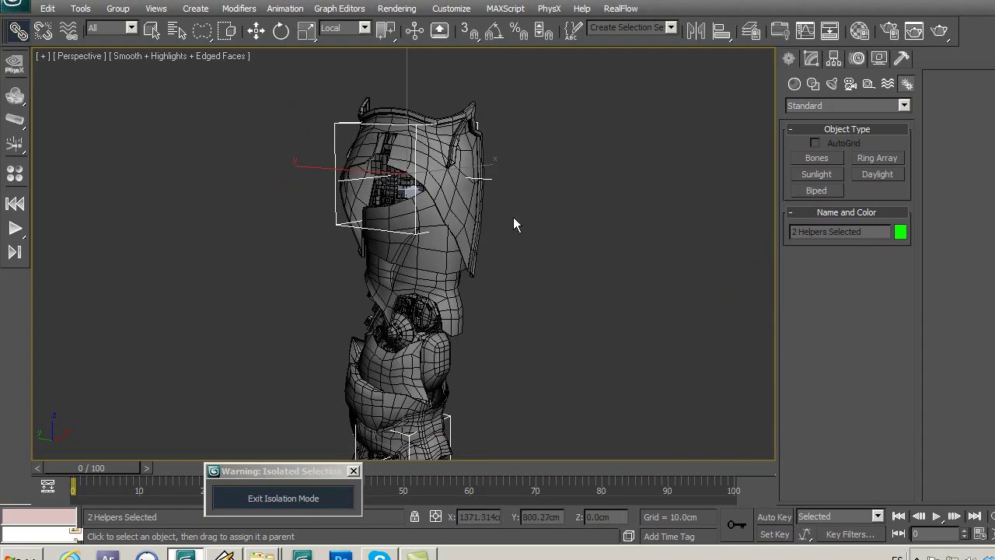
mouse_move(506, 199)
middle_down()
mouse_move(497, 194)
mouse_move(456, 238)
mouse_move(479, 260)
middle_up()
scroll(483, 191, up, 2)
scroll(456, 238, up, 1)
scroll(450, 244, up, 2)
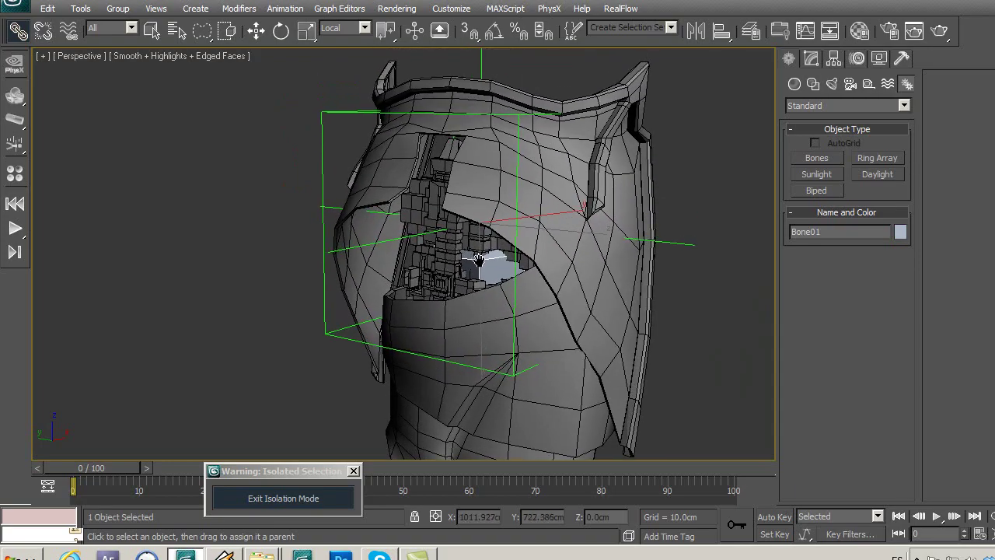
Step: Link Bone01 to the Point04 helper box around the upper leg armour, then select Point04
mouse_move(480, 263)
mouse_down()
mouse_move(321, 117)
mouse_move(323, 125)
mouse_up()
key(alt+x)
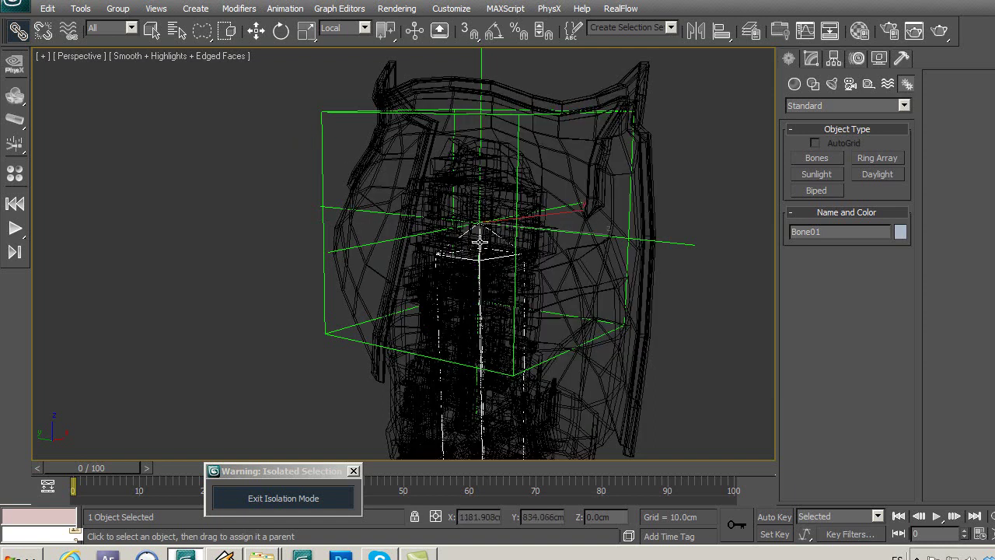
key(alt+x)
drag(478, 260, 319, 158)
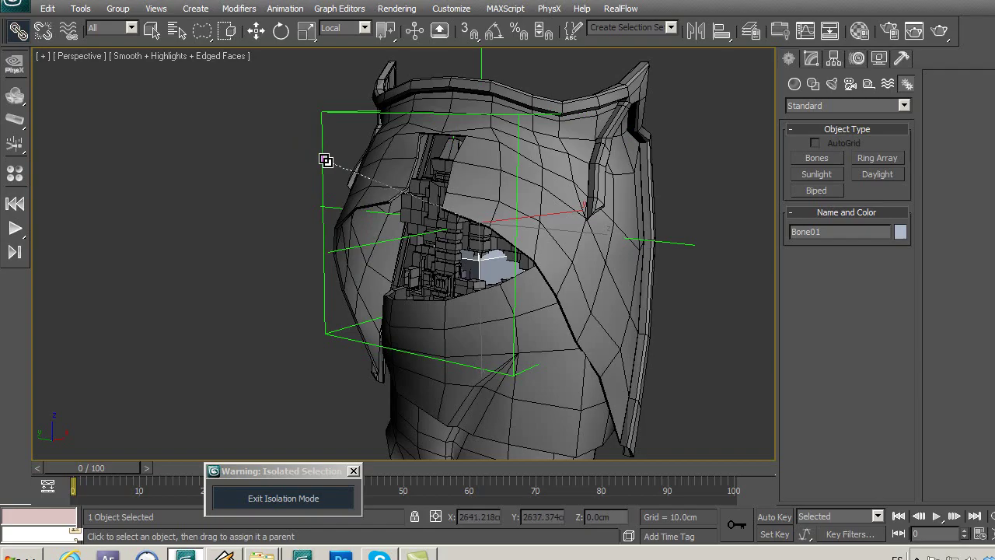
drag(320, 158, 321, 161)
click(319, 180)
scroll(247, 172, down, 3)
scroll(247, 172, down, 2)
middle_drag(311, 254, 296, 168)
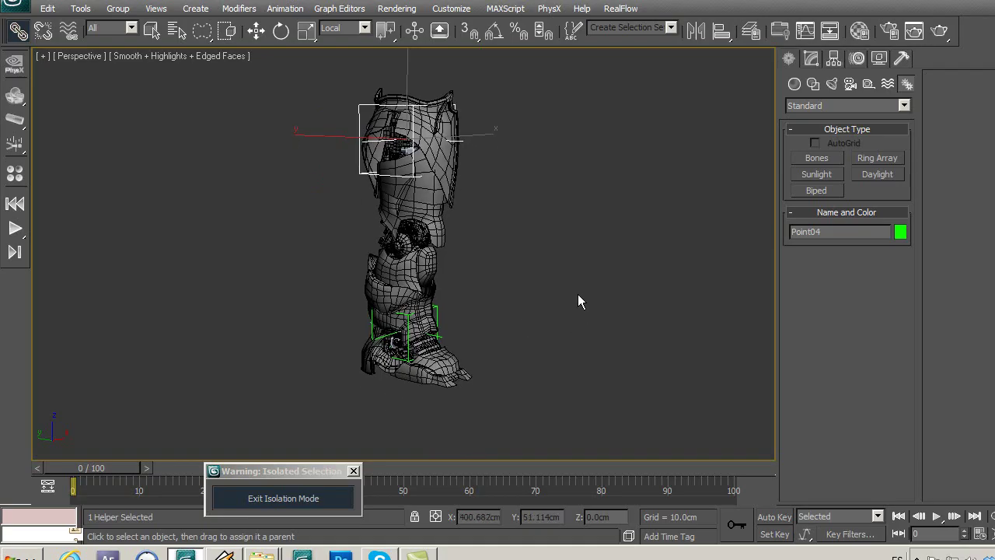
Step: Hide the leg geometry, select Bone01, and open the Animation menu for IK solvers
key(shift+g)
click(482, 272)
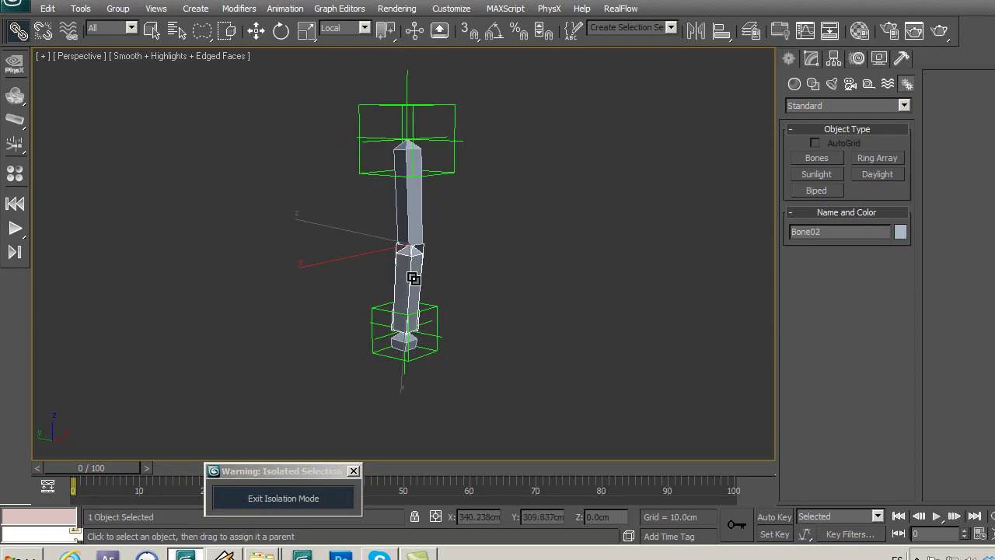
click(423, 221)
middle_drag(461, 249, 507, 243)
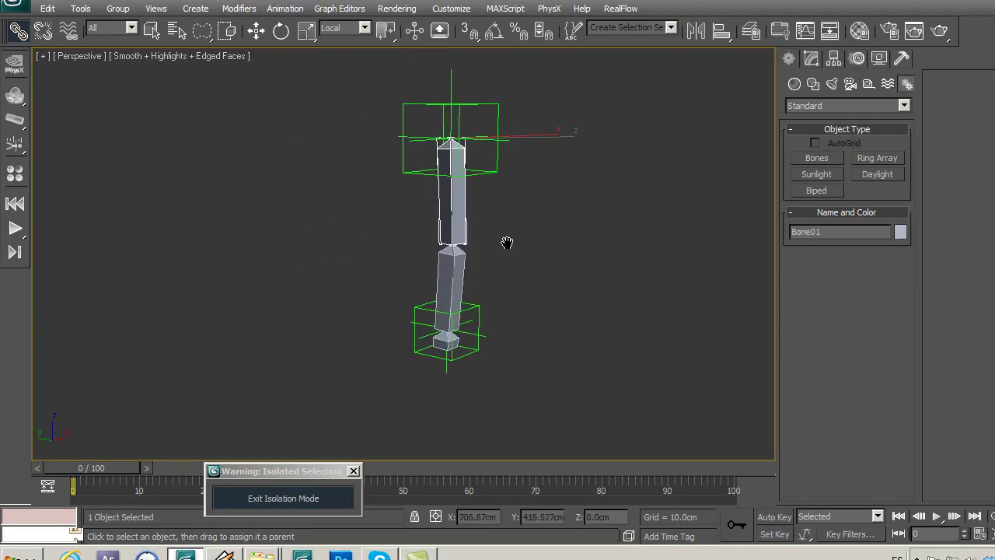
click(284, 8)
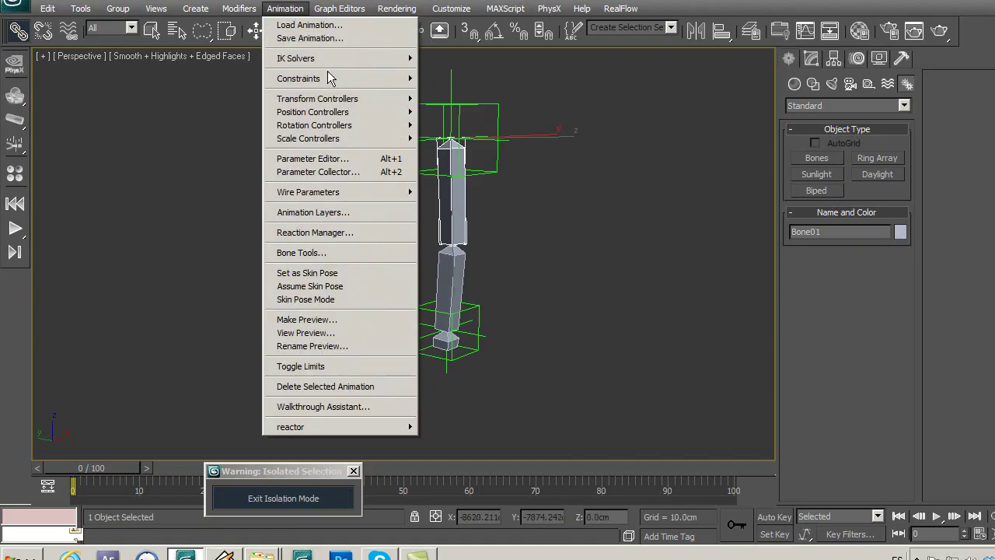
mouse_move(334, 58)
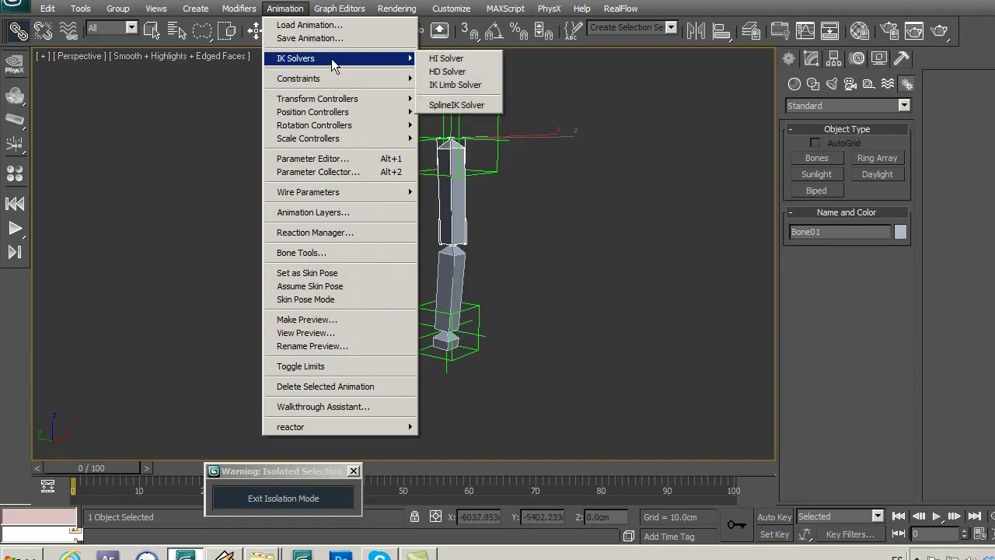
Step: Create an IK Limb chain from Bone01 to Bone03, then drag its goal up and back to test the leg bend
click(477, 85)
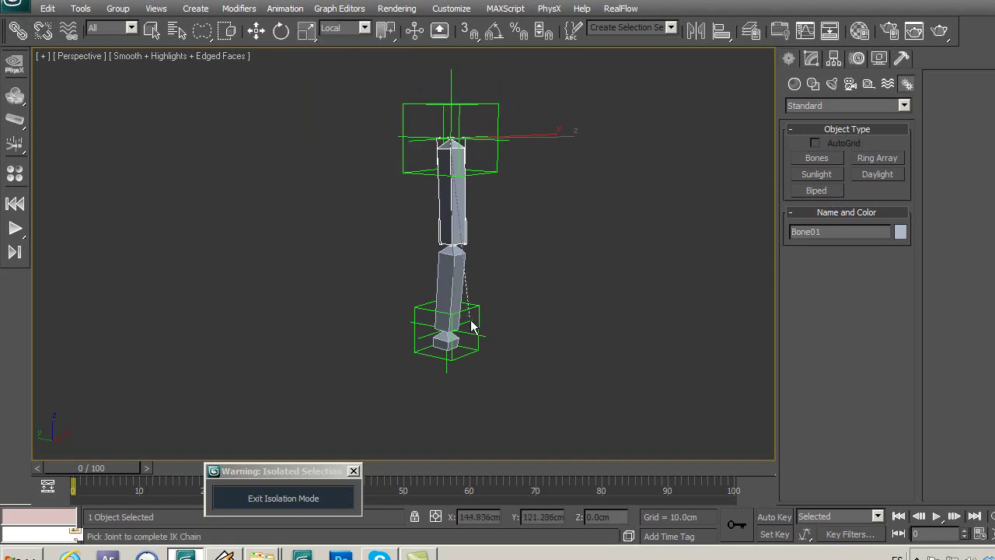
click(443, 345)
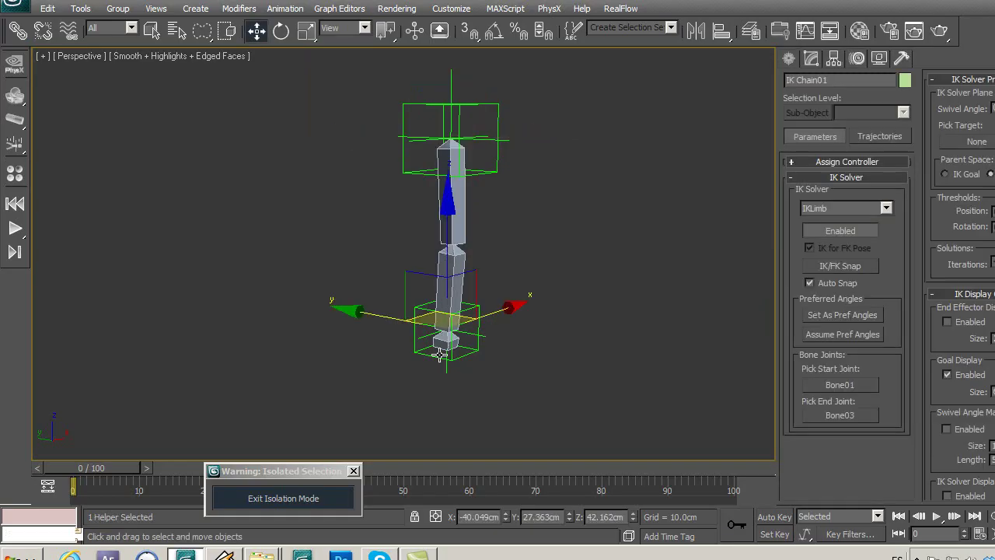
drag(414, 298, 445, 181)
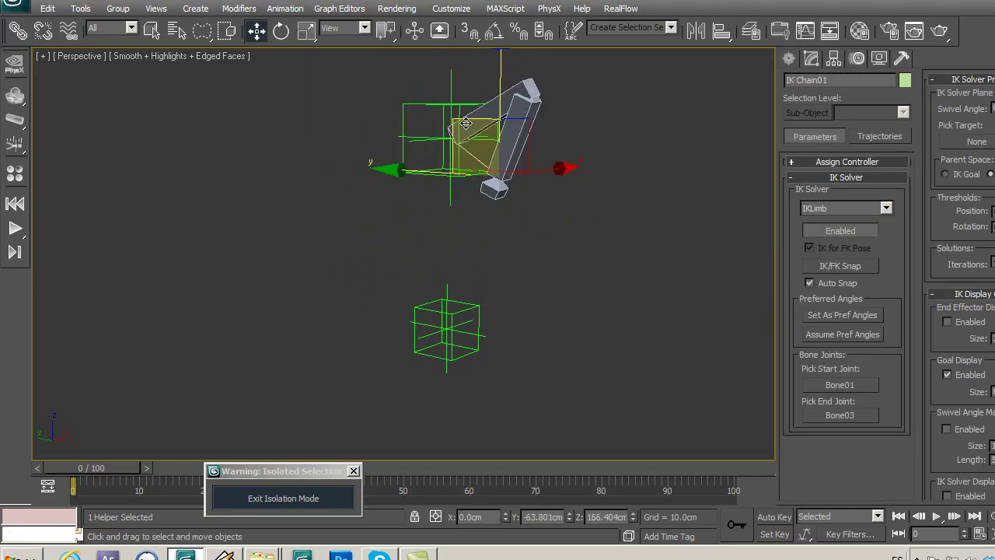
drag(446, 181, 412, 276)
mouse_move(315, 245)
middle_down()
mouse_move(314, 268)
mouse_move(309, 241)
middle_up()
Step: Deselect the chain, restore the armoured leg mesh and frame the whole rig
click(244, 315)
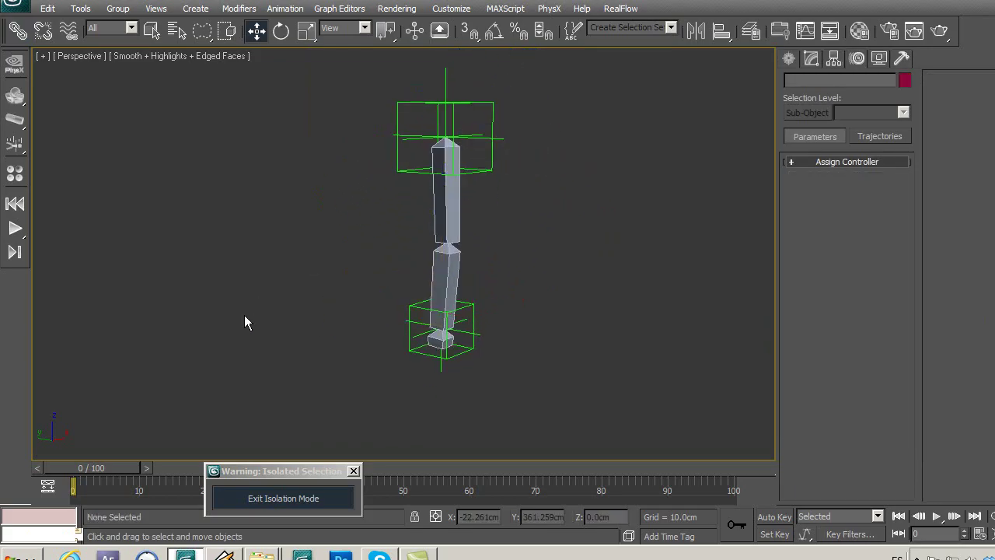
middle_drag(318, 369, 302, 363)
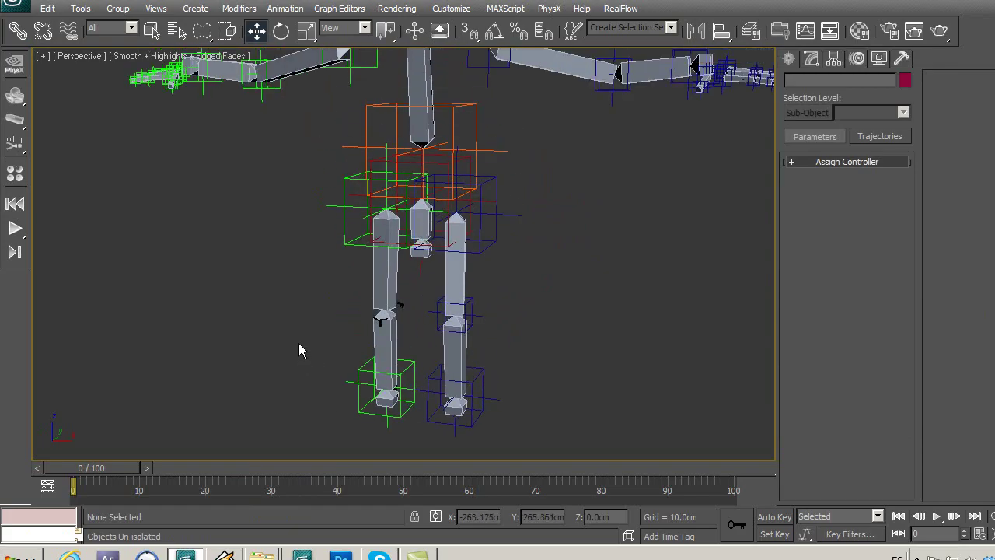
key(ctrl+z)
mouse_move(250, 327)
alt+middle_down()
mouse_move(320, 314)
mouse_move(291, 286)
alt+middle_up()
key(shift+z)
scroll(290, 286, up, 3)
scroll(319, 351, up, 2)
scroll(323, 326, up, 2)
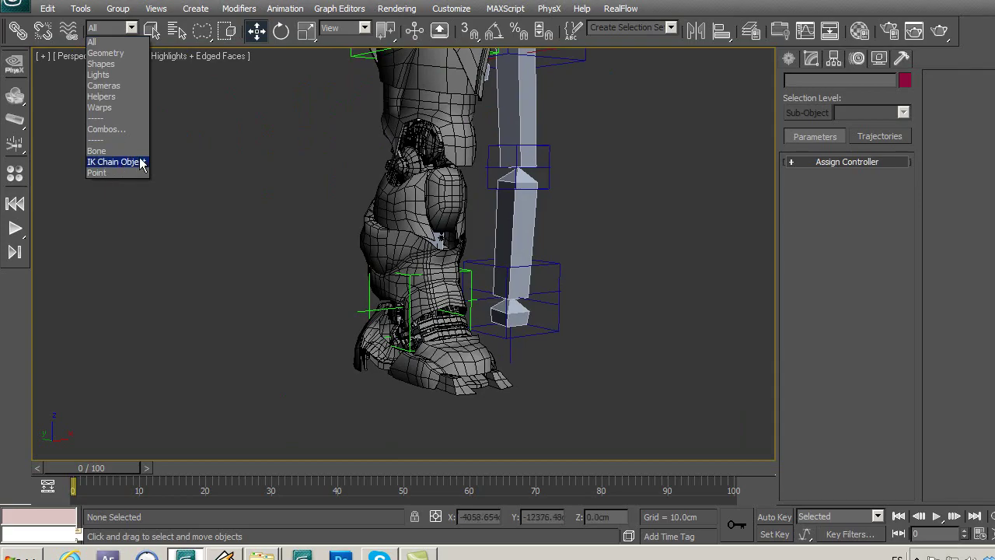
Step: Filter selection to IK Chain Object, select IK Chain01, lift the leg and straighten it again
click(116, 161)
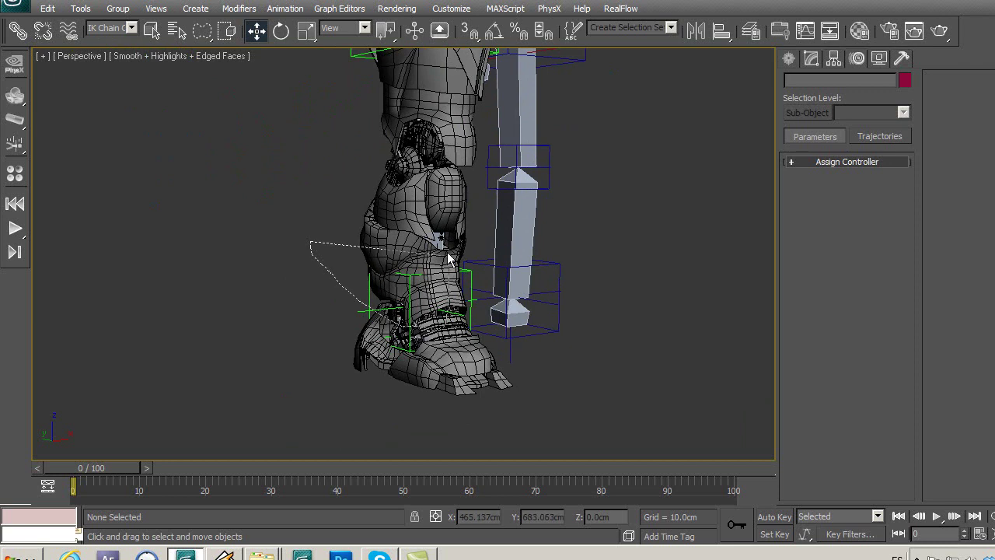
drag(448, 259, 426, 326)
mouse_move(367, 227)
alt+middle_down()
mouse_move(384, 310)
mouse_move(542, 223)
alt+middle_up()
mouse_move(542, 223)
mouse_down()
mouse_move(551, 179)
mouse_move(332, 258)
mouse_move(382, 234)
mouse_move(535, 248)
mouse_move(412, 251)
mouse_move(349, 273)
mouse_move(365, 231)
mouse_move(406, 220)
mouse_move(400, 242)
mouse_move(448, 207)
mouse_move(385, 194)
mouse_move(398, 209)
mouse_move(482, 225)
mouse_move(456, 247)
mouse_move(519, 215)
mouse_up()
mouse_move(519, 214)
middle_down()
mouse_move(541, 217)
mouse_move(420, 224)
mouse_move(413, 268)
mouse_move(433, 277)
mouse_move(397, 204)
middle_up()
Step: In the layer list, hide pierna1 and pie_1a and unhide brazo1
click(751, 31)
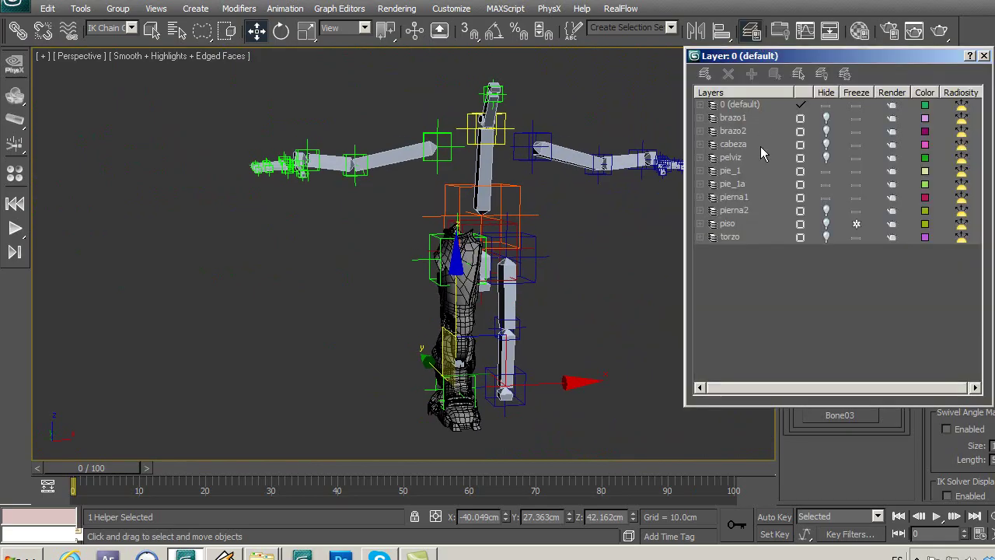
click(827, 197)
click(826, 185)
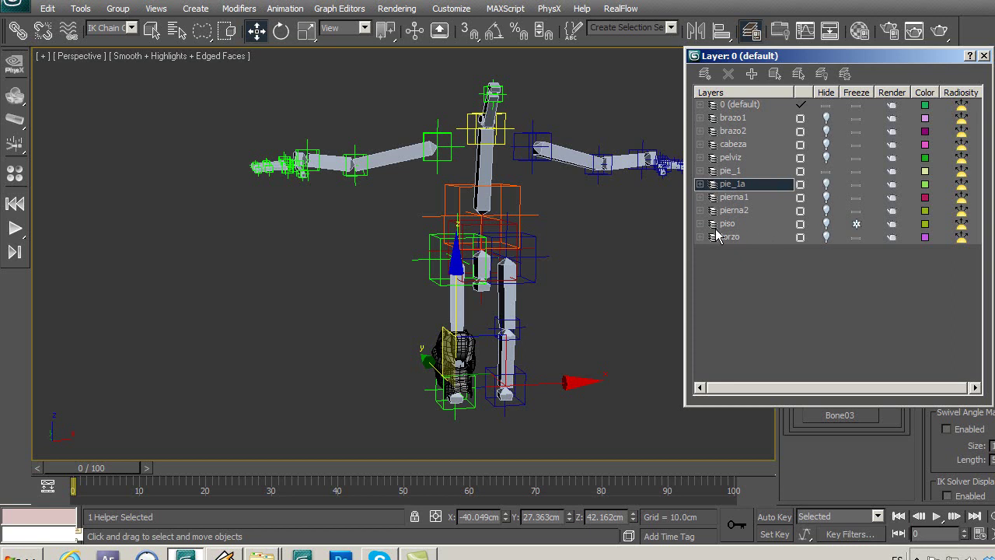
click(826, 118)
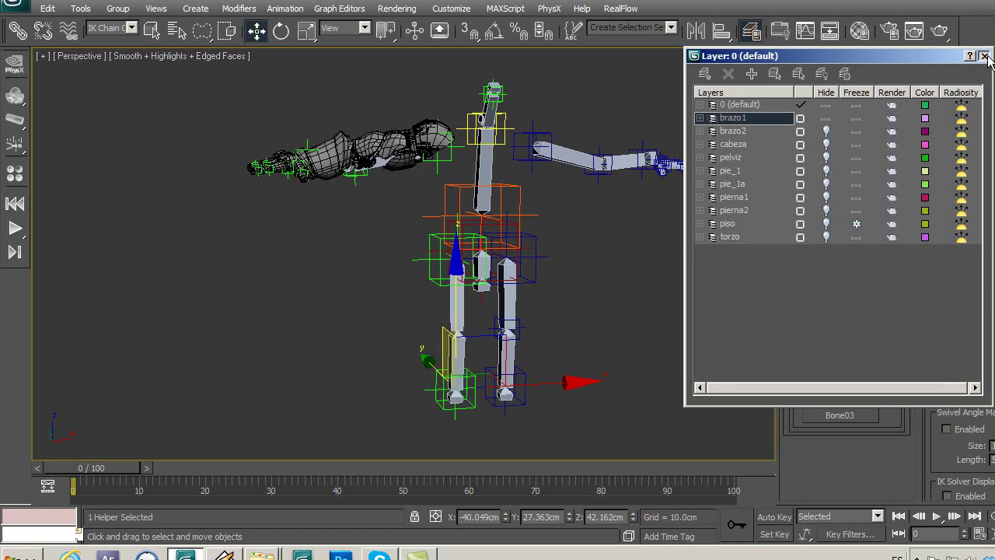
click(984, 56)
Step: Frame the brazo1 arm mesh and its bones in the viewport
middle_drag(321, 212, 337, 255)
scroll(349, 198, up, 5)
middle_drag(349, 198, 359, 293)
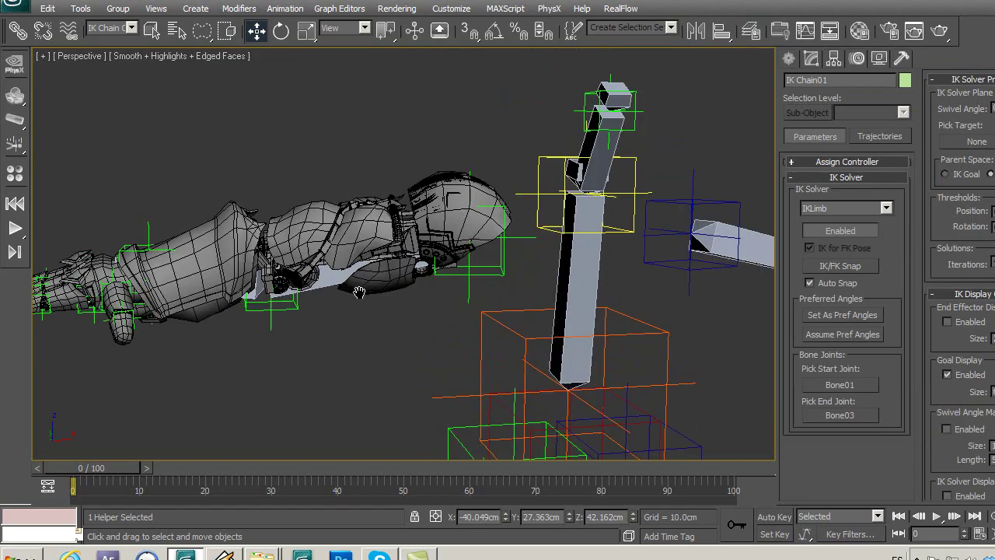
scroll(440, 266, up, 4)
scroll(445, 264, down, 1)
scroll(420, 269, down, 1)
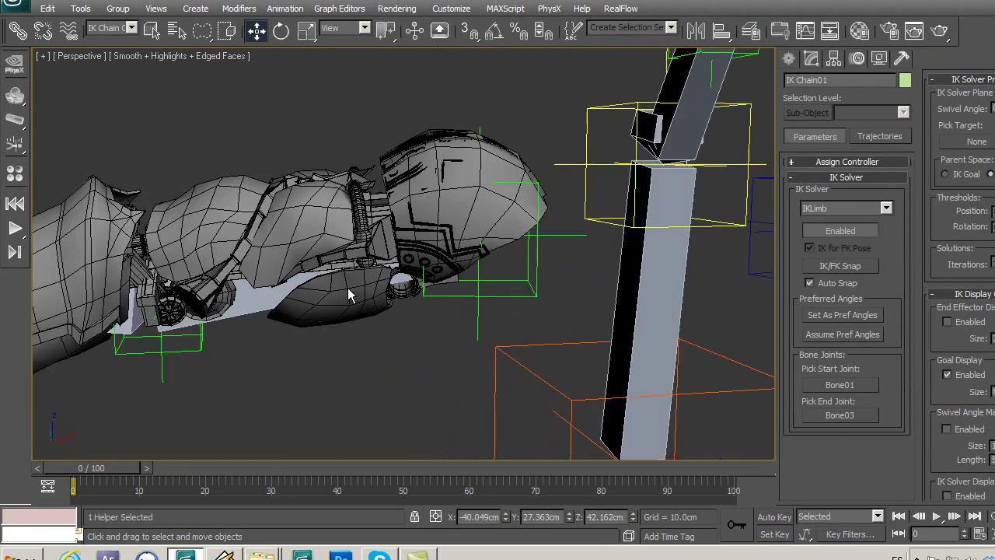
click(97, 29)
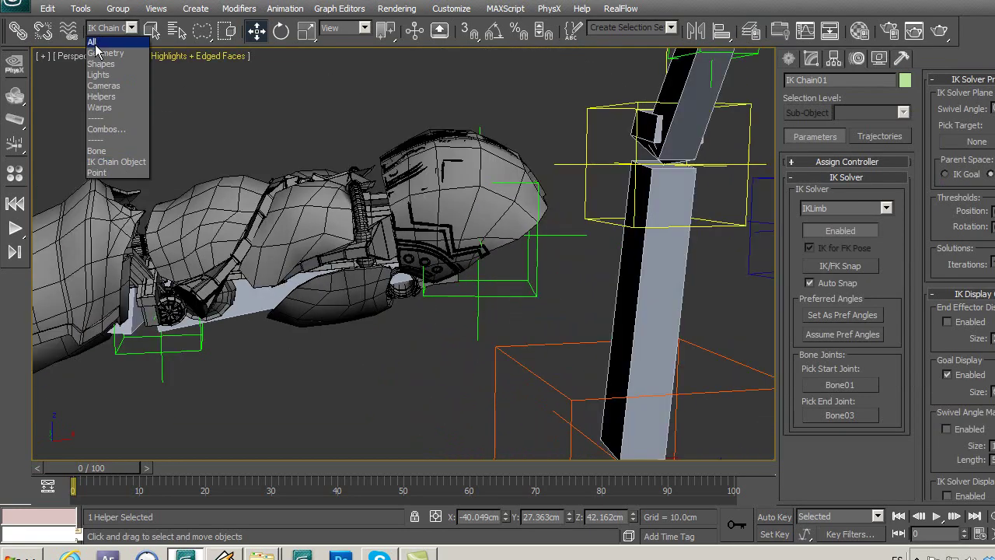
Step: Reset the selection filter to All and select the arm bone's 108-entity hierarchy
click(97, 40)
double_click(478, 291)
mouse_move(478, 291)
middle_down()
mouse_move(482, 235)
mouse_move(497, 271)
middle_up()
scroll(483, 235, up, 2)
Step: Set the selection filter to Bone
mouse_move(431, 356)
alt+middle_down()
mouse_move(409, 314)
mouse_move(474, 326)
mouse_move(515, 288)
mouse_move(413, 289)
alt+middle_up()
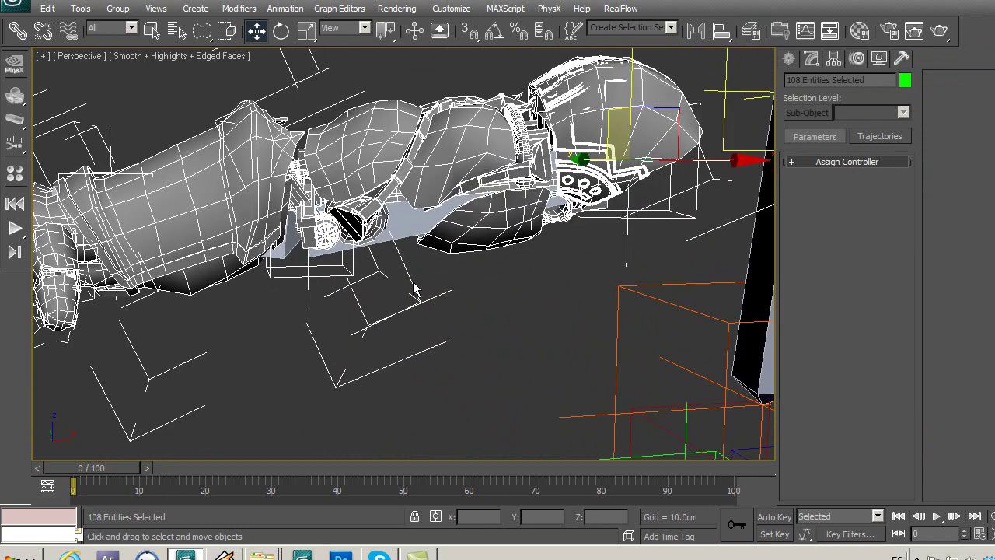
scroll(418, 288, down, 3)
click(118, 28)
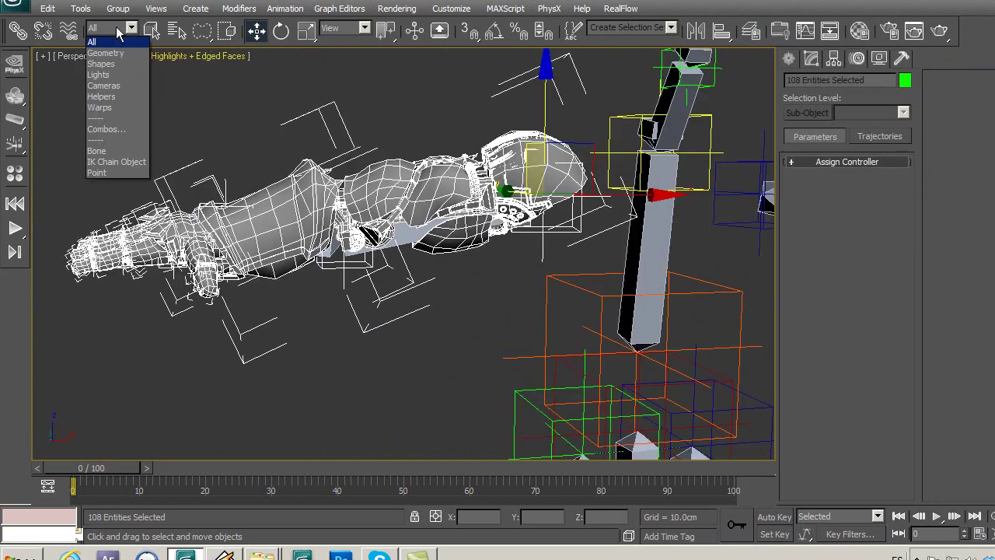
click(97, 151)
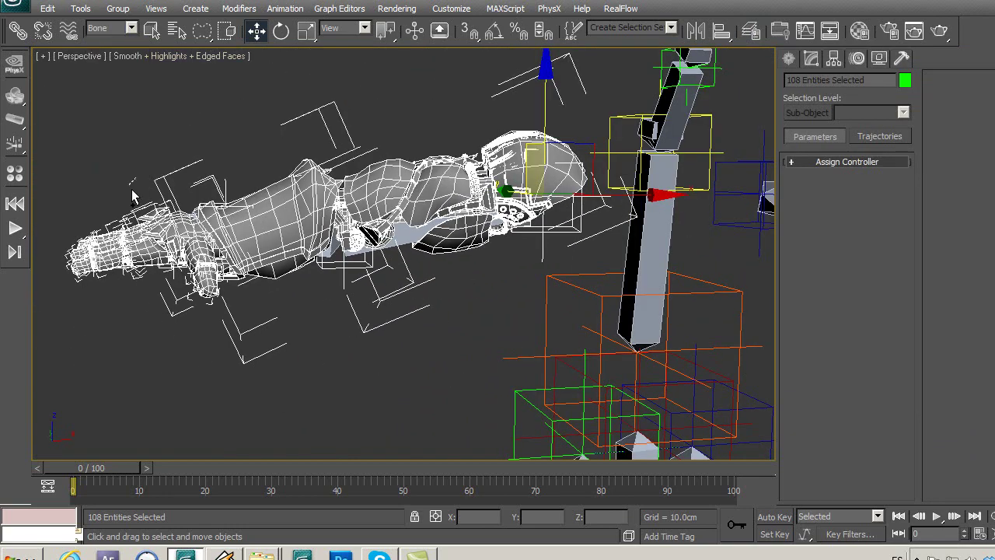